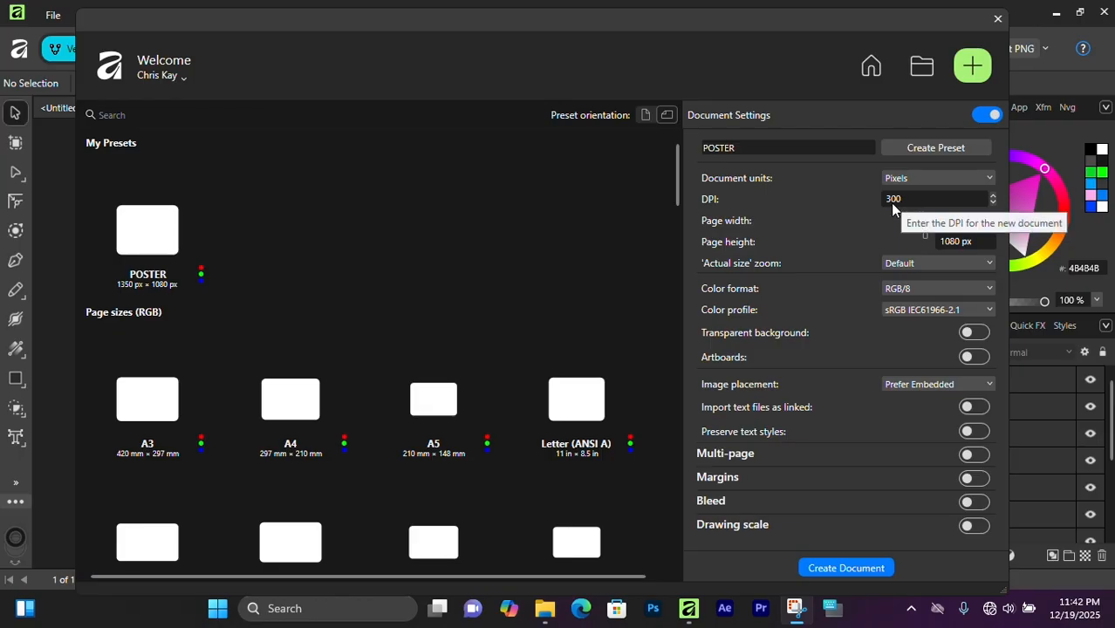
# Step: Give the new document a transparent background, create it, and add a fill layer to the empty canvas
pyautogui.click(974, 336)
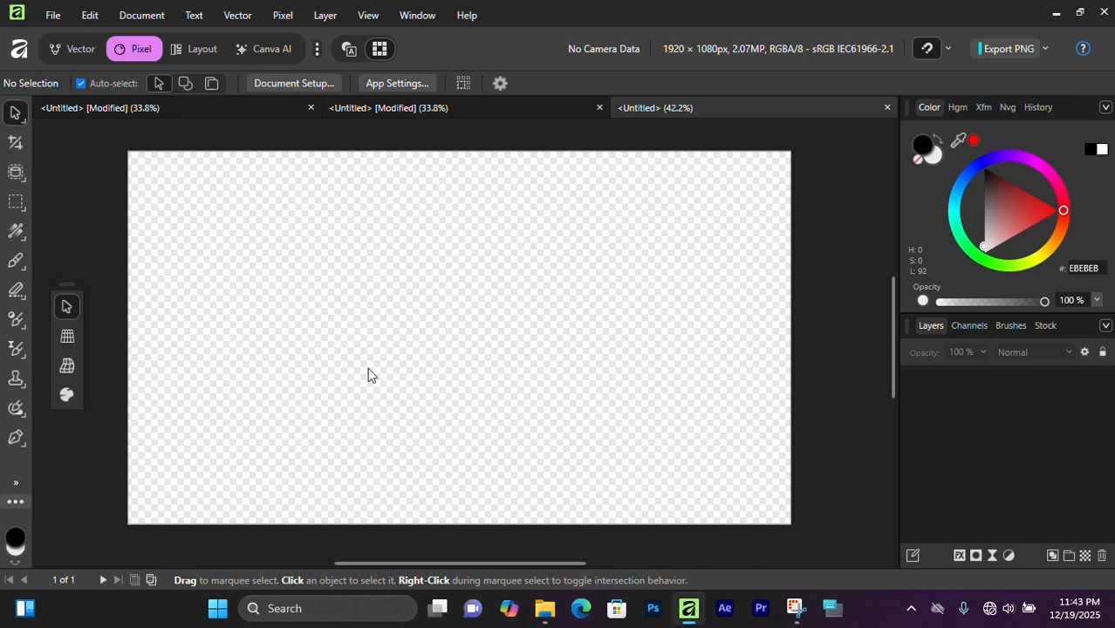
pyautogui.click(283, 15)
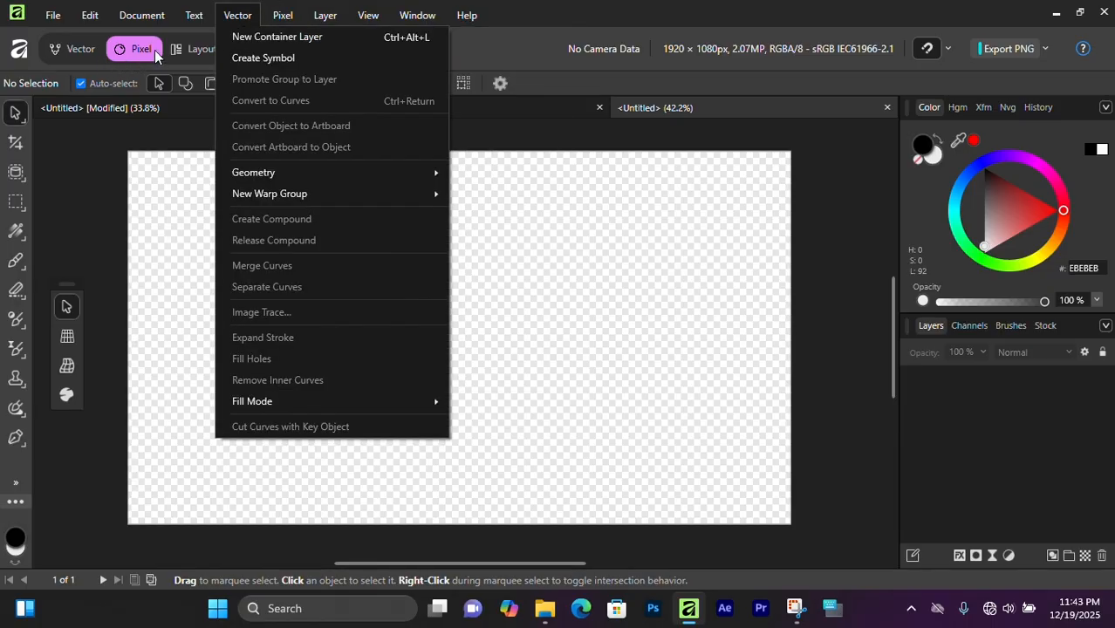
pyautogui.moveTo(283, 15)
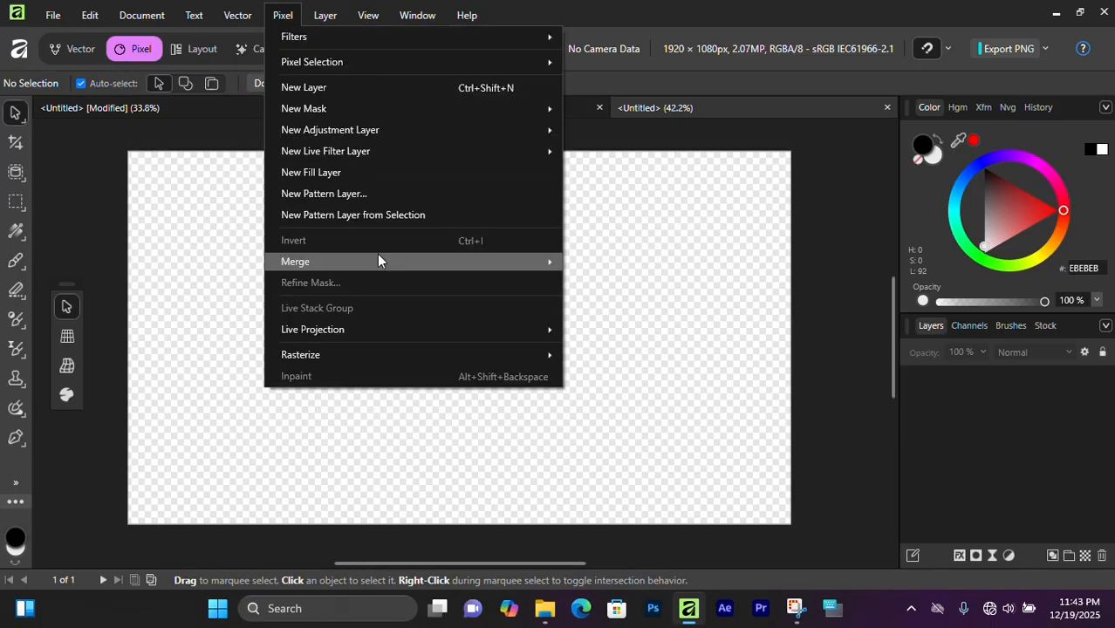
pyautogui.click(391, 179)
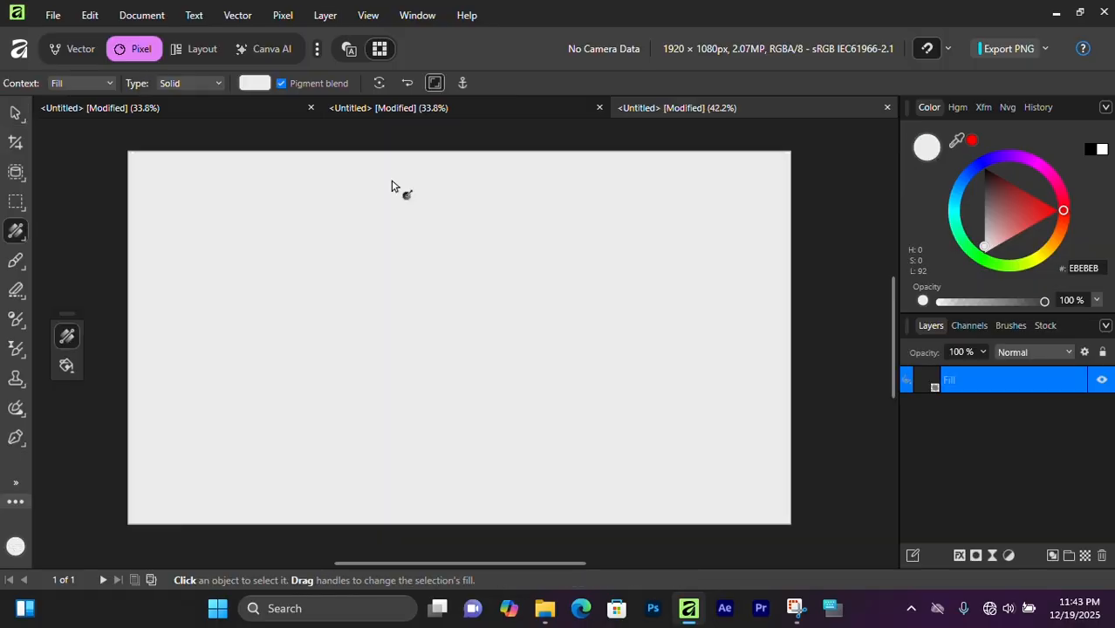
# Step: Set the fill layer's colour to black (000000)
pyautogui.click(927, 147)
pyautogui.moveTo(461, 373); pyautogui.dragTo(237, 480)
pyautogui.click(777, 106)
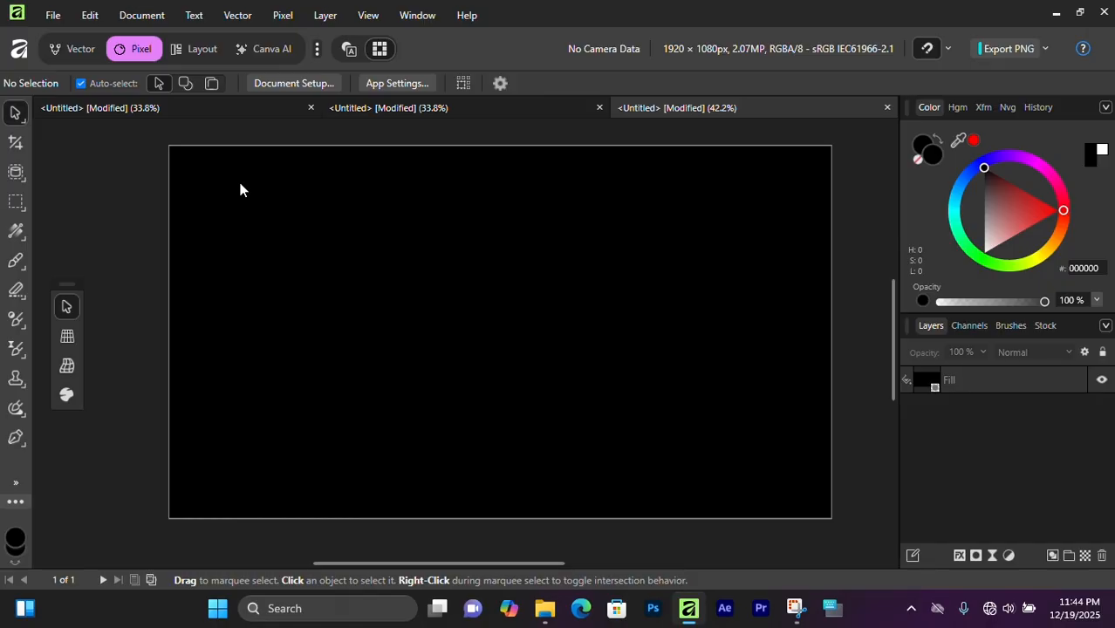
# Step: Draw a vector rectangle in the canvas's upper-right corner and widen it by extending its left edge outward
pyautogui.click(77, 48)
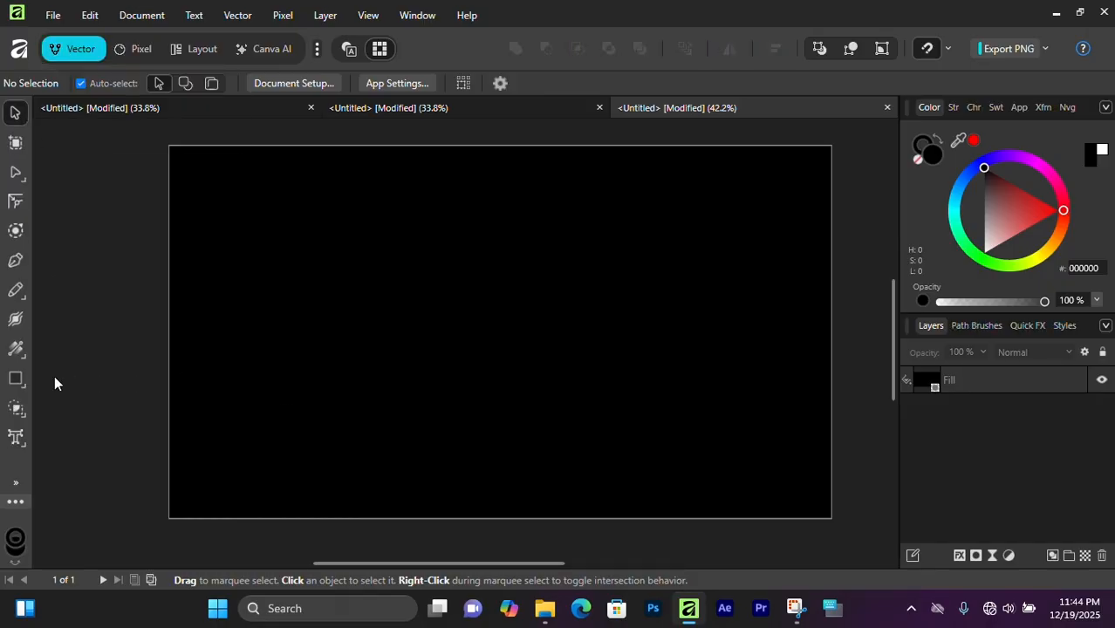
pyautogui.click(15, 380)
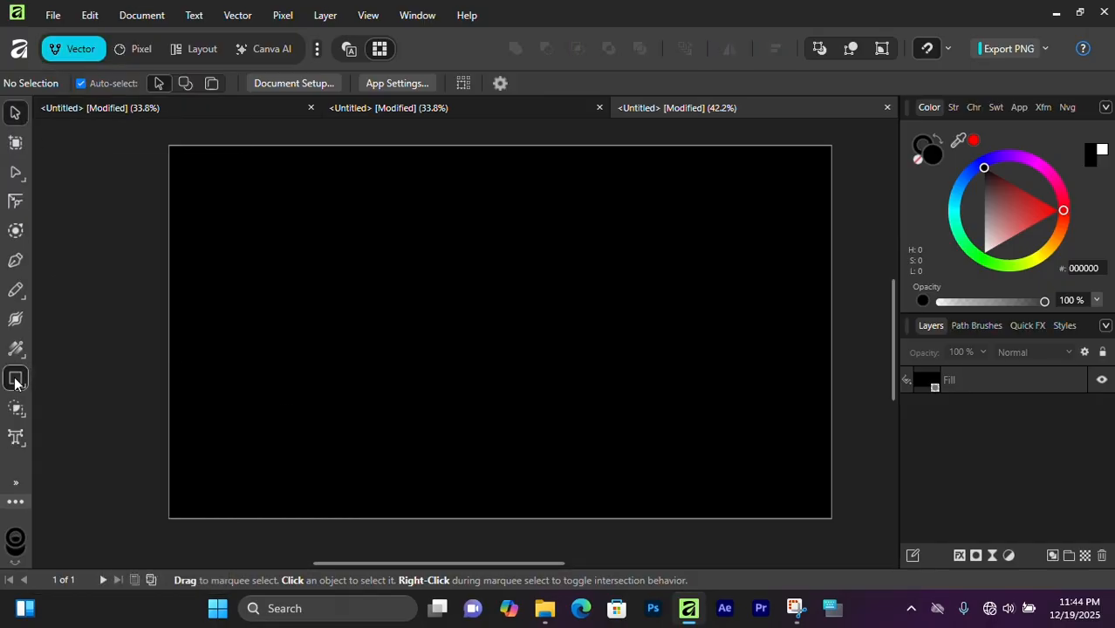
pyautogui.moveTo(381, 146); pyautogui.dragTo(832, 426)
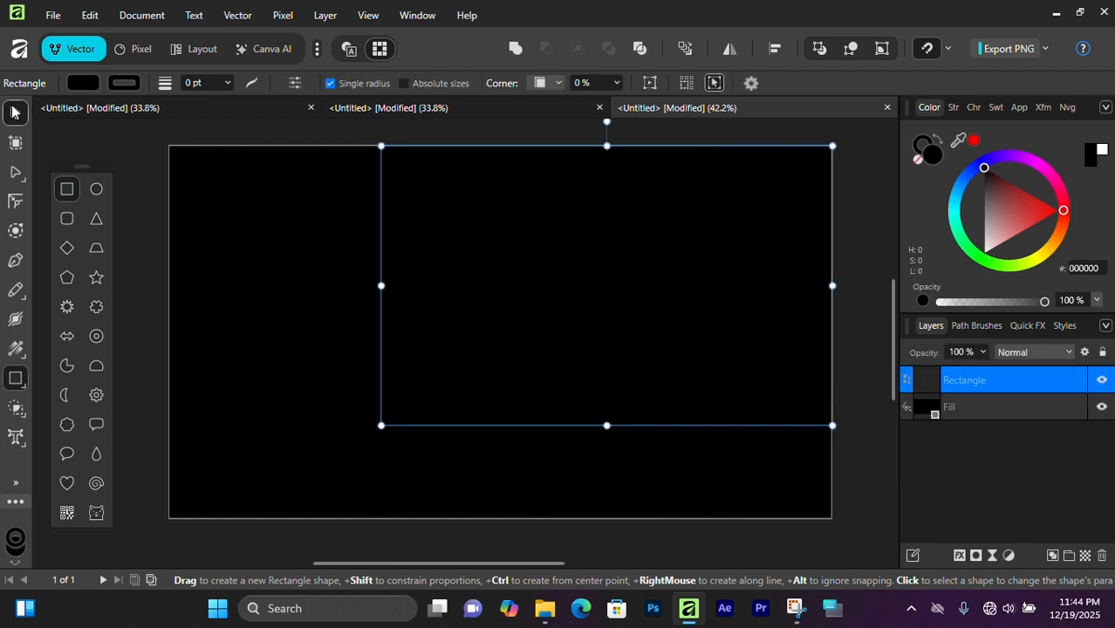
pyautogui.press('v')
pyautogui.moveTo(381, 288); pyautogui.dragTo(350, 288)
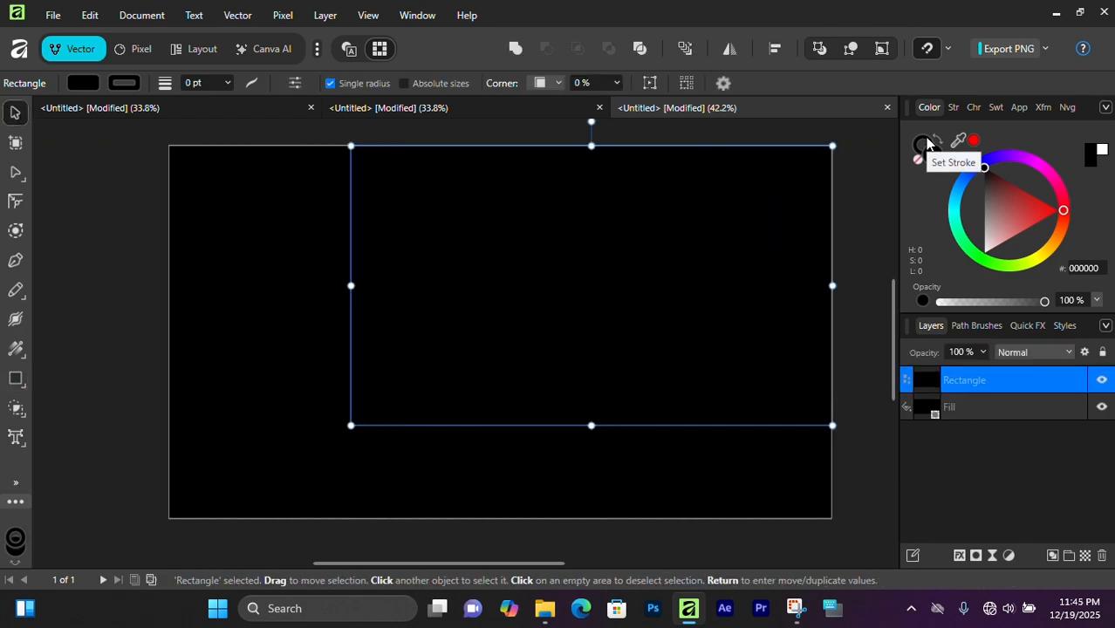
# Step: Remove the rectangle's stroke and fill it with white (FFFFFF)
pyautogui.click(920, 159)
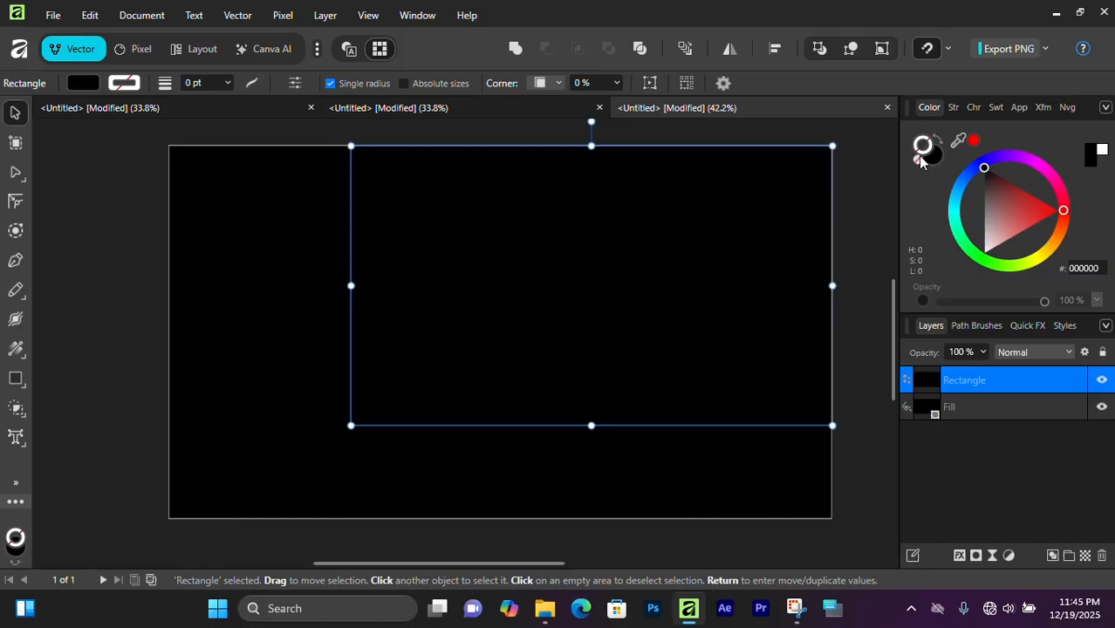
pyautogui.click(937, 162)
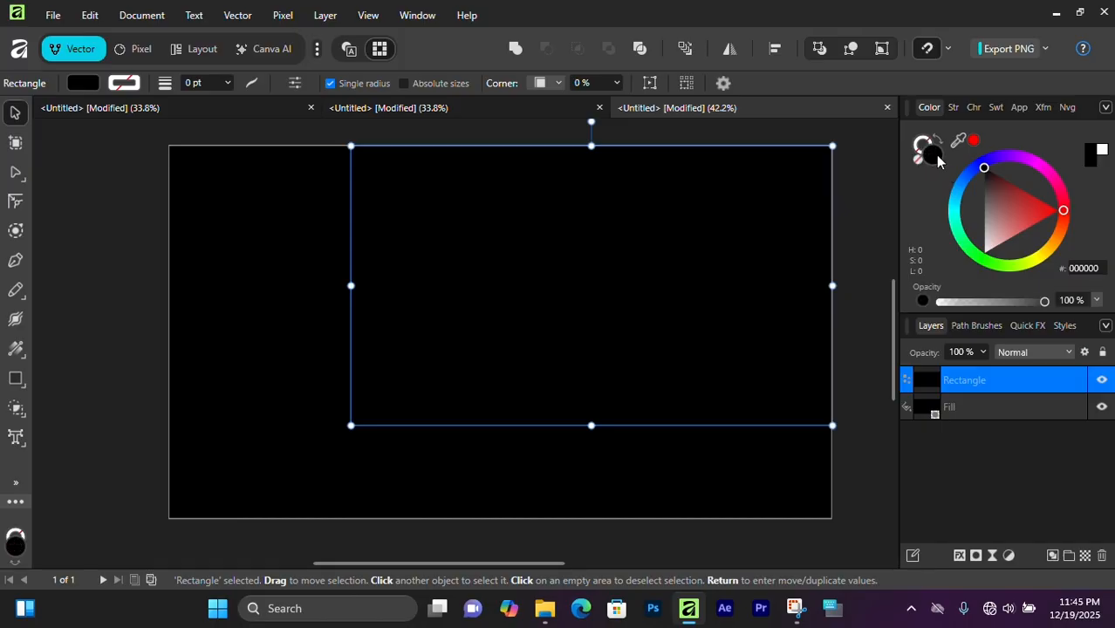
pyautogui.click(1100, 152)
pyautogui.click(91, 281)
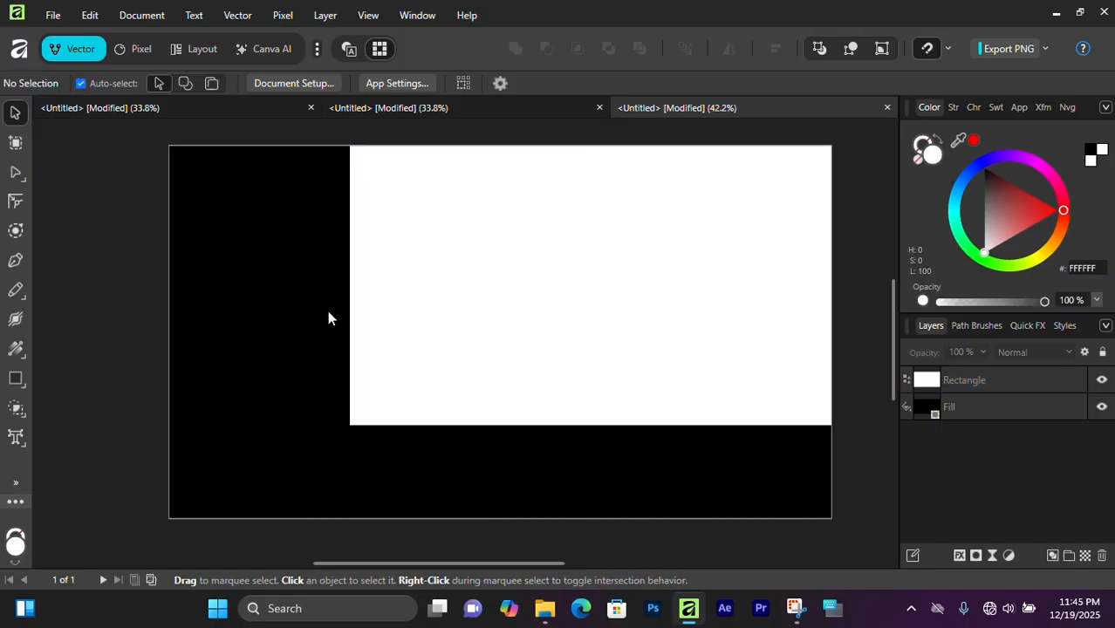
pyautogui.click(476, 246)
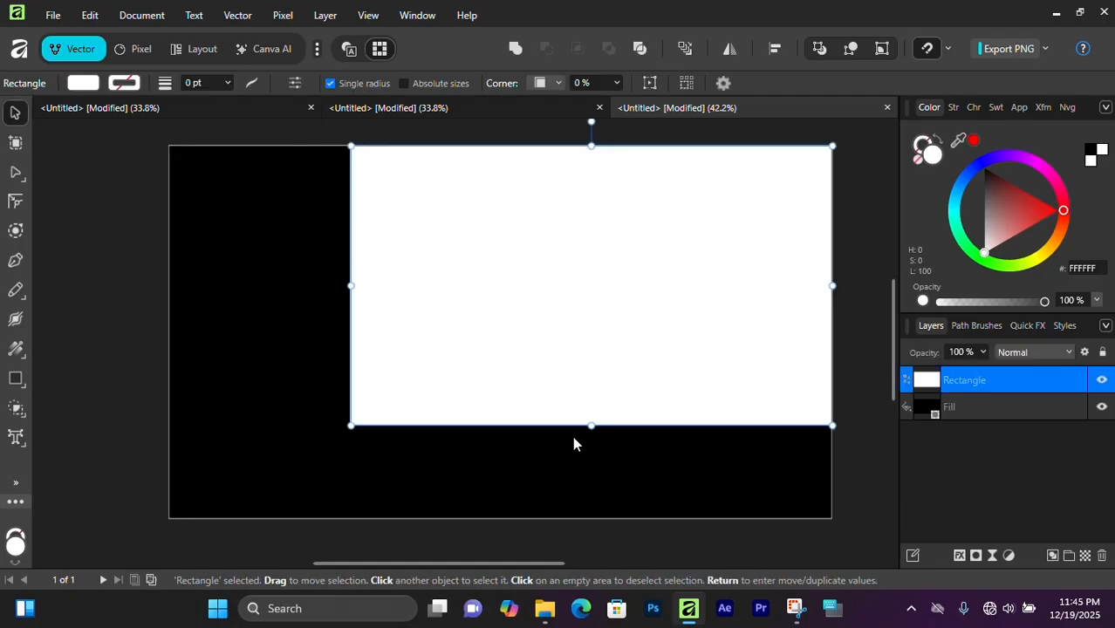
pyautogui.click(48, 234)
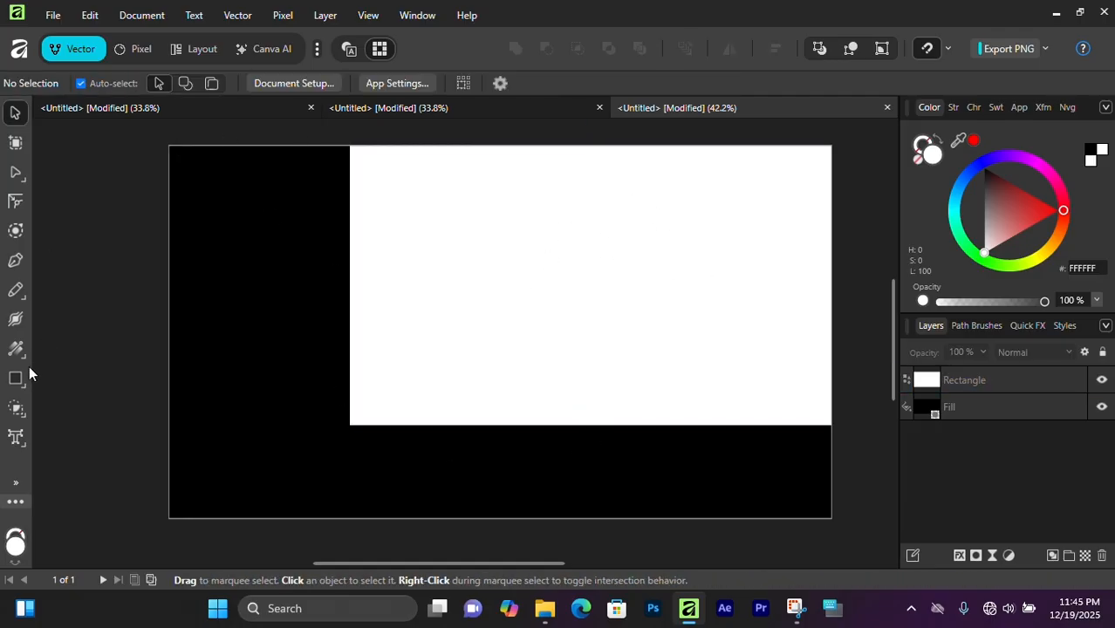
# Step: Draw a closed L-shaped path with the Pen tool, covering the canvas area left of and below the white rectangle
pyautogui.click(15, 261)
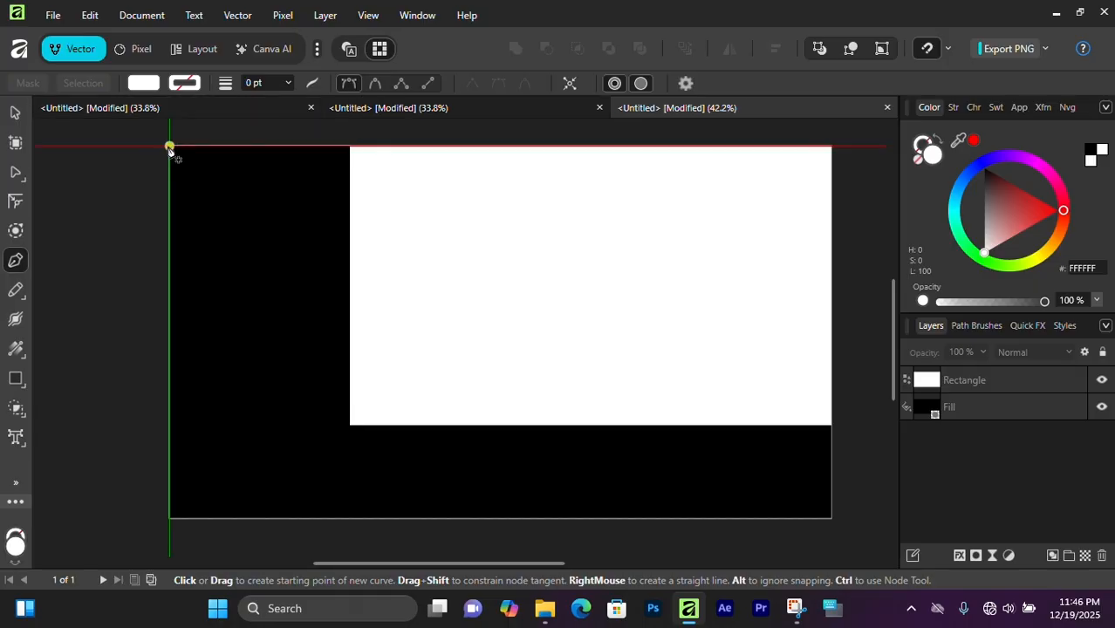
pyautogui.click(170, 148)
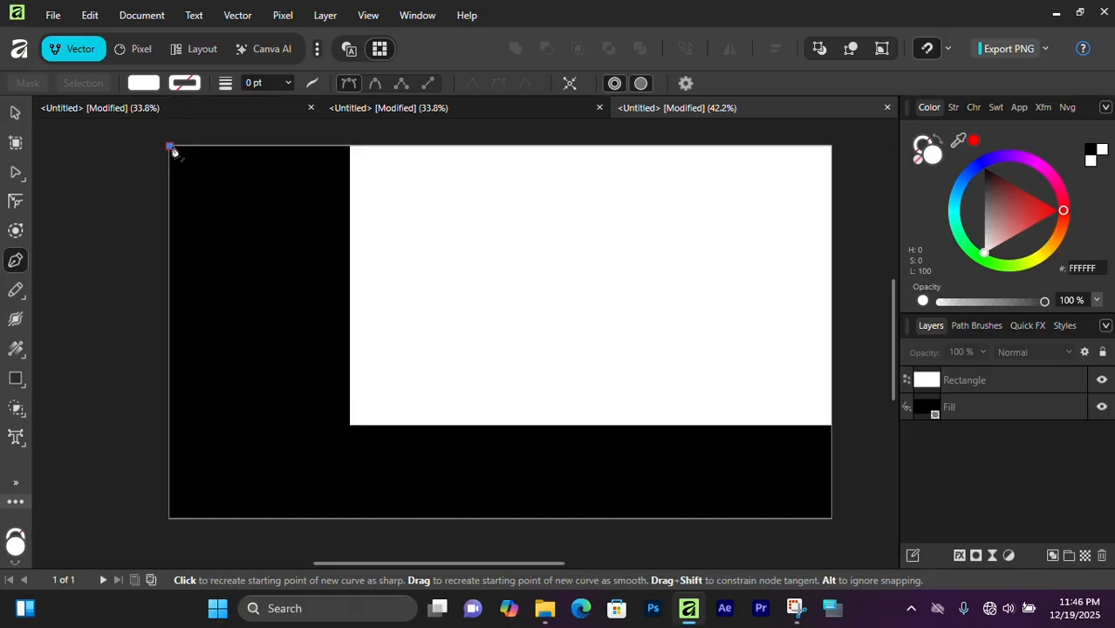
pyautogui.click(351, 148)
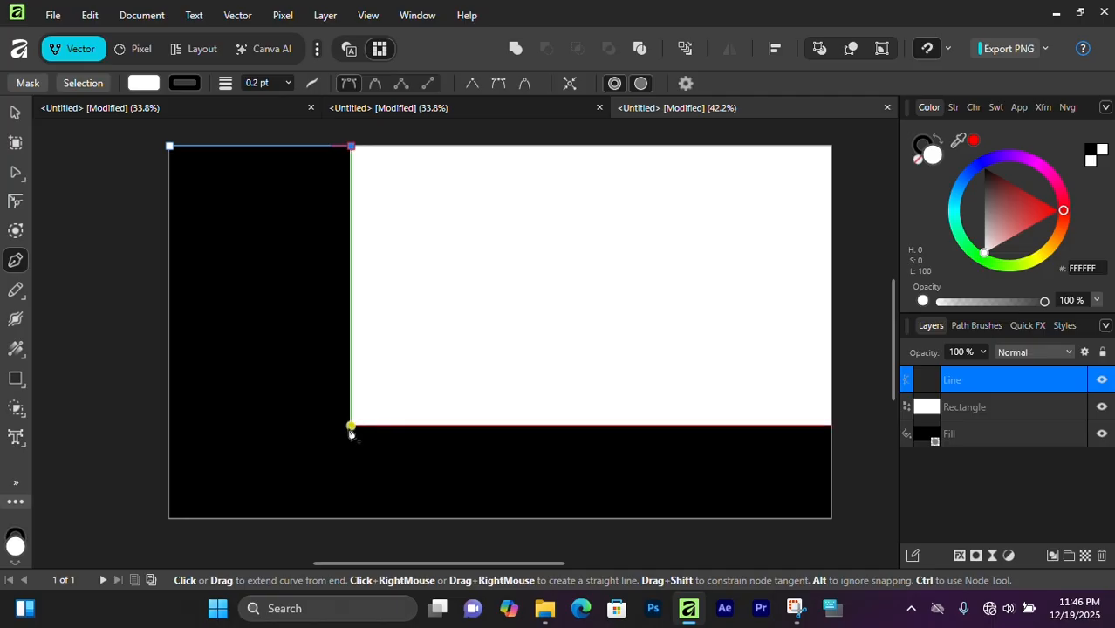
pyautogui.click(350, 427)
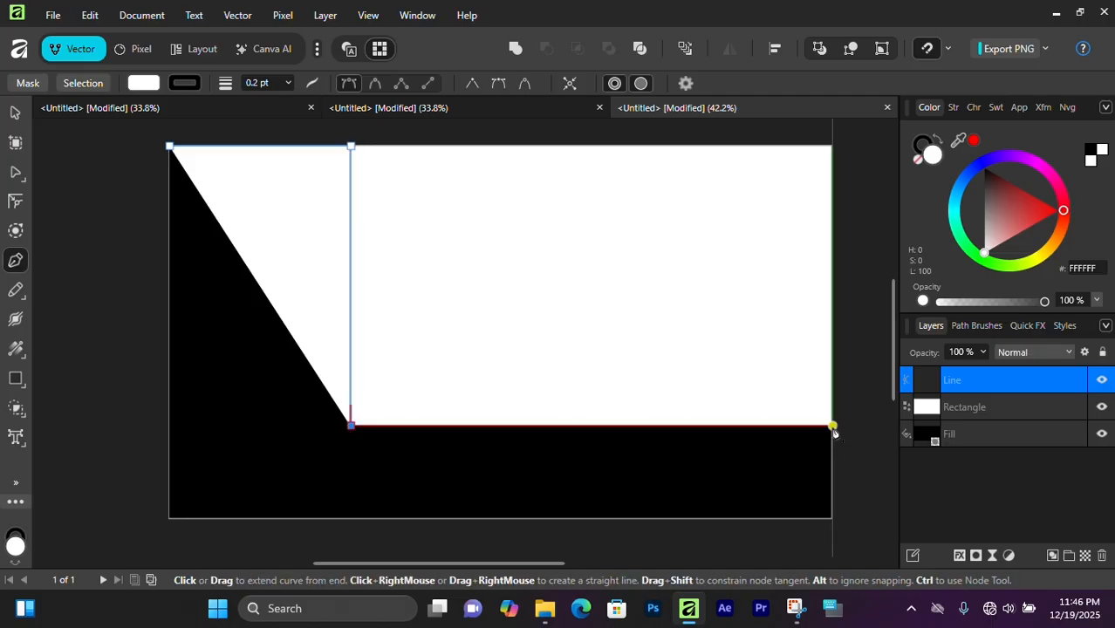
pyautogui.click(832, 426)
pyautogui.click(832, 517)
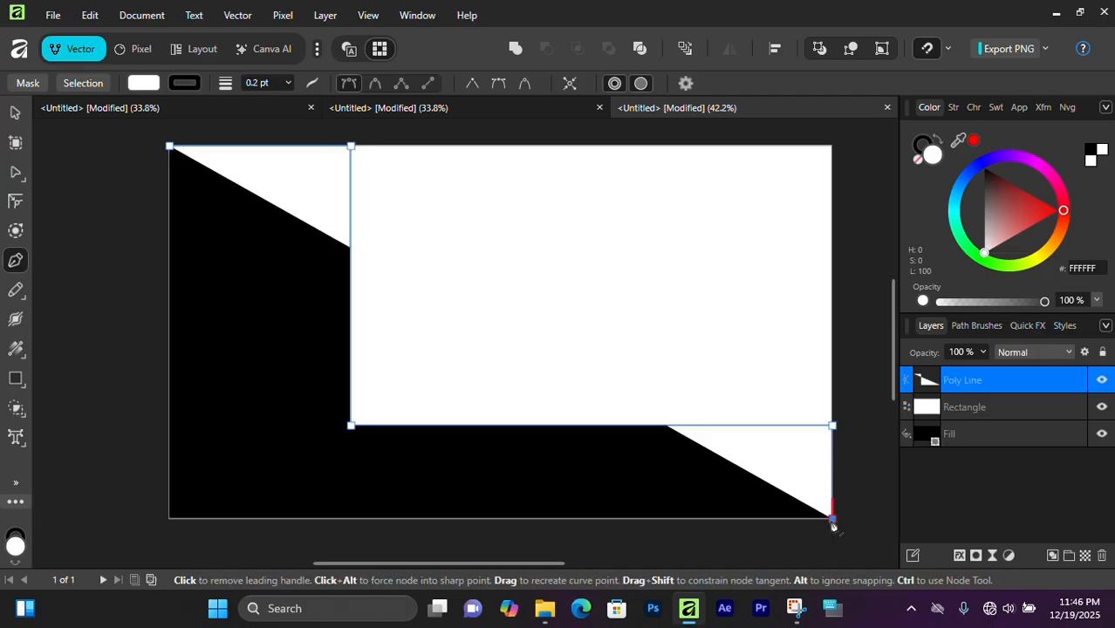
pyautogui.click(170, 520)
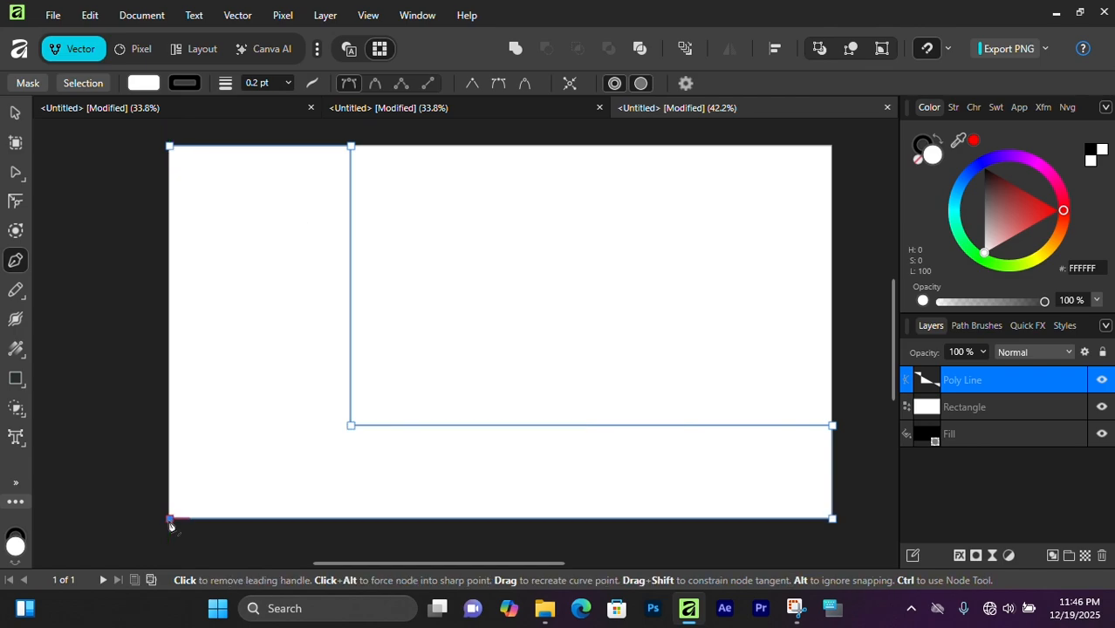
pyautogui.click(171, 148)
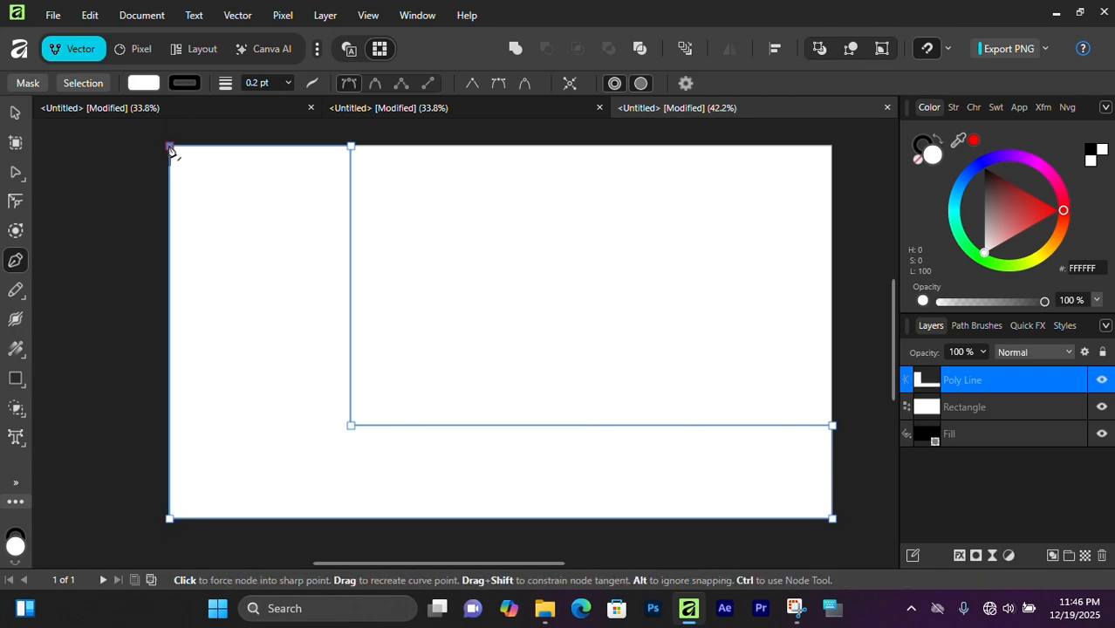
pyautogui.click(15, 113)
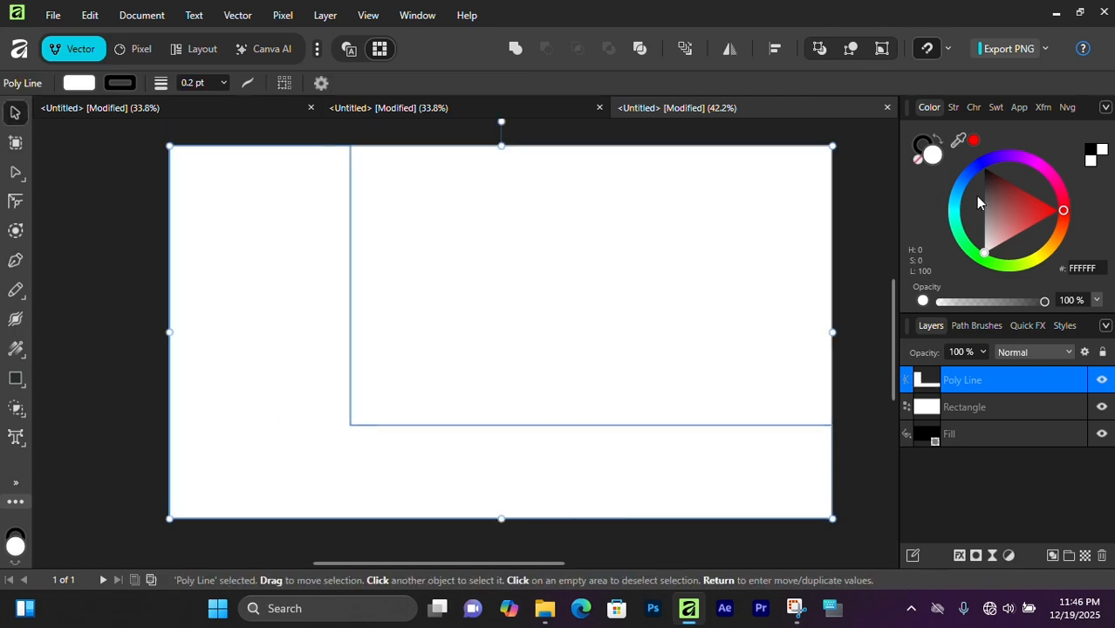
# Step: Remove the L-shaped path's stroke and fill it with black (000000)
pyautogui.click(923, 149)
pyautogui.click(918, 159)
pyautogui.click(933, 154)
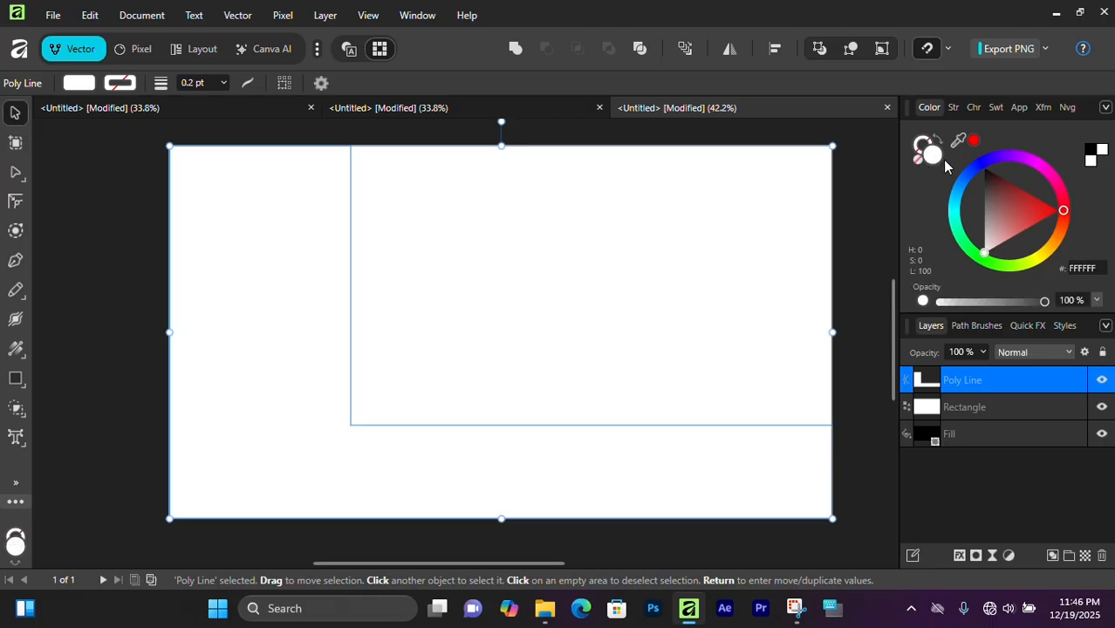
pyautogui.click(1097, 151)
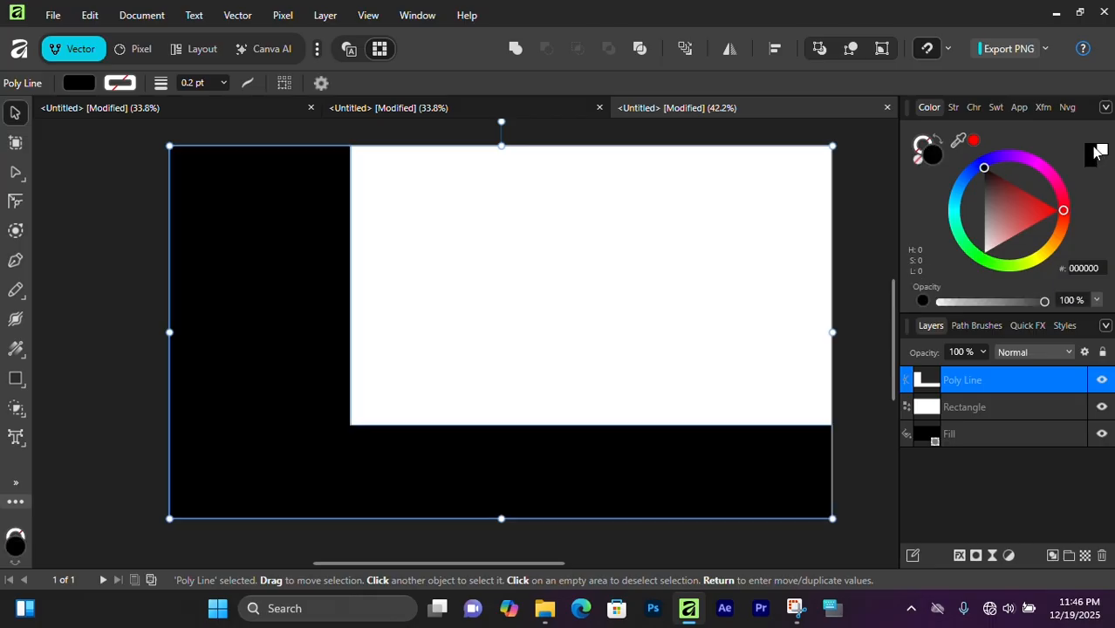
# Step: Hide the Rectangle and Fill layers, leaving the L-shaped path shown
pyautogui.click(994, 407)
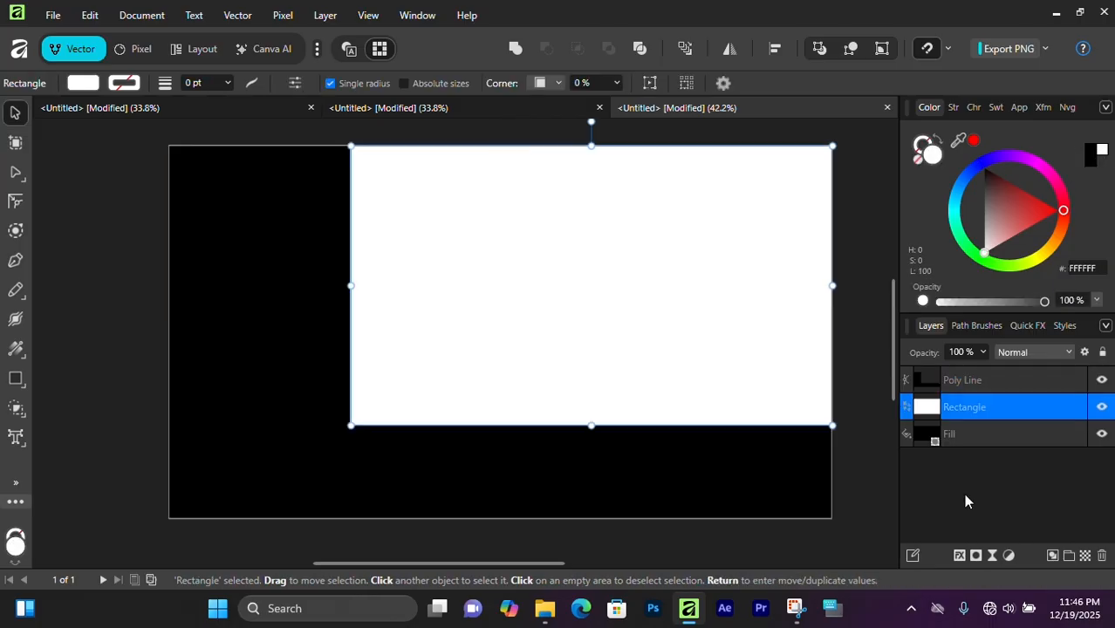
pyautogui.click(1101, 406)
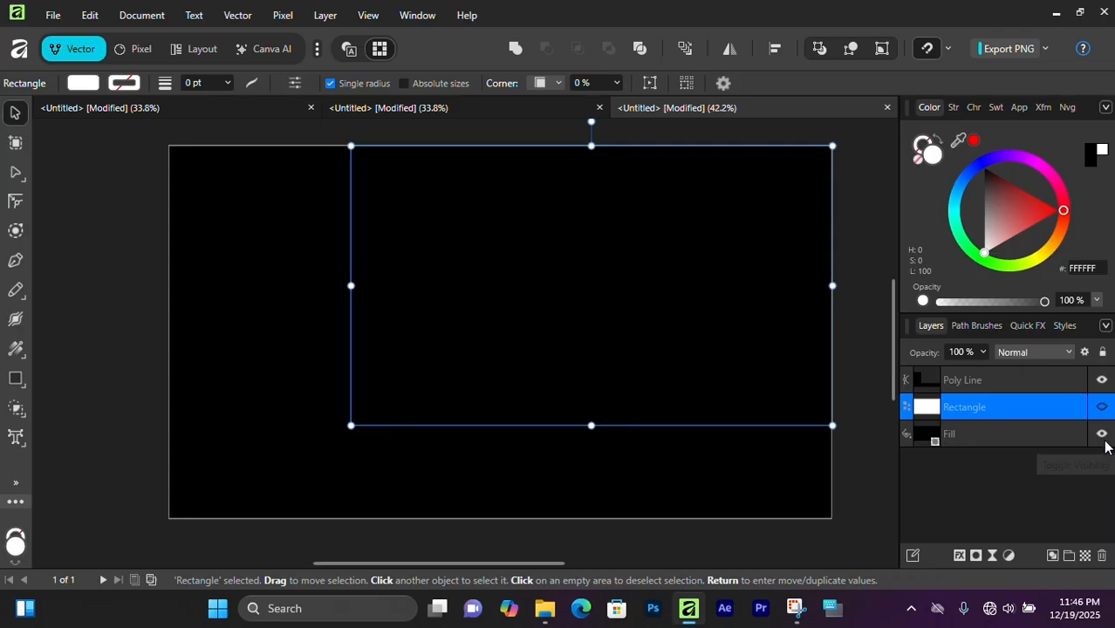
pyautogui.click(1101, 434)
pyautogui.click(509, 328)
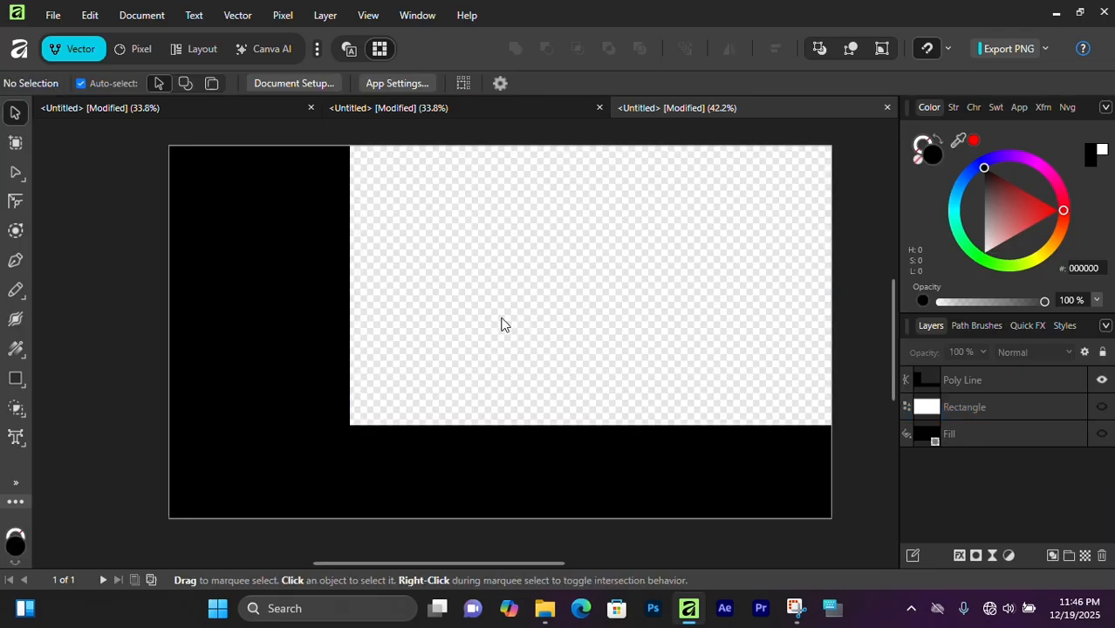
pyautogui.scroll(1, 492, 314)
pyautogui.scroll(-3, 492, 313)
pyautogui.scroll(2, 492, 313)
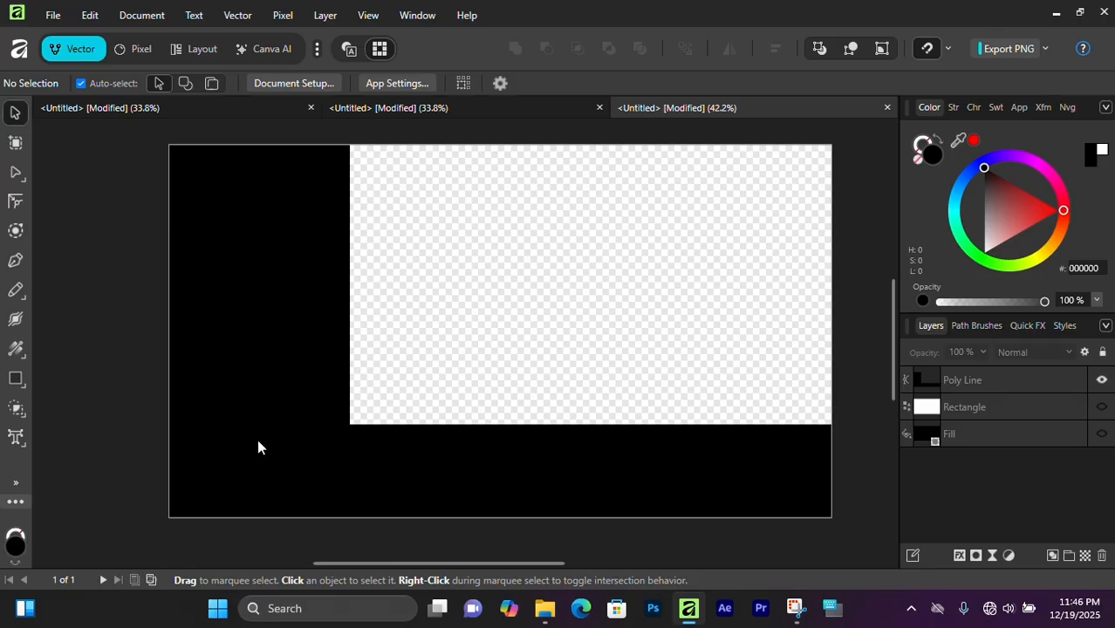
pyautogui.scroll(1, 526, 375)
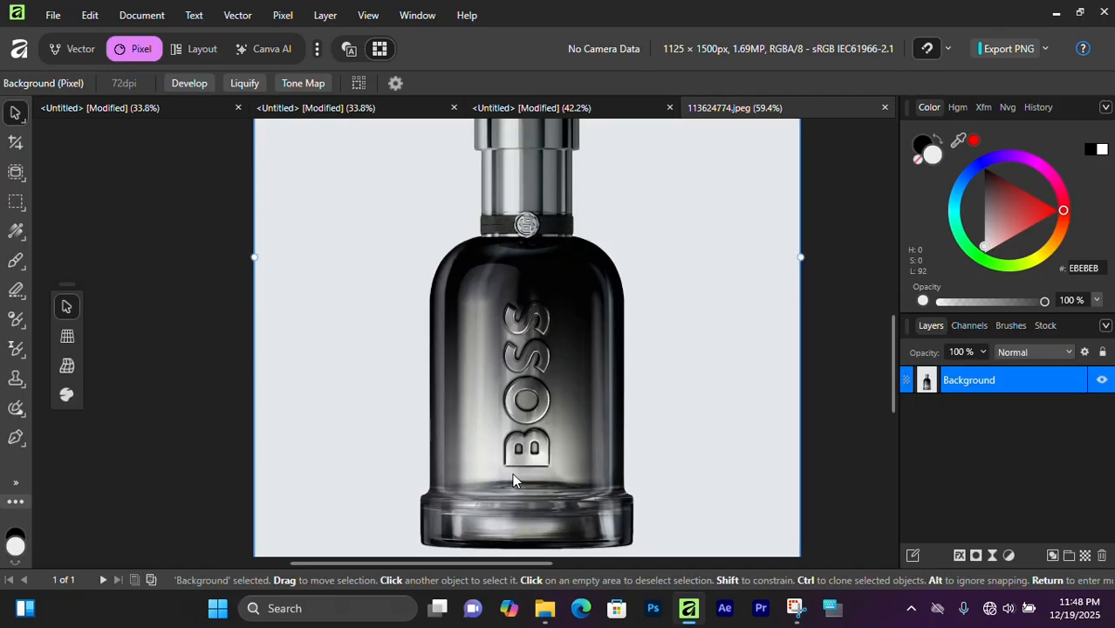
# Step: Select the whole BOSS perfume bottle in the 113624774.jpeg image with the Object Selection tool
pyautogui.scroll(1, 554, 347)
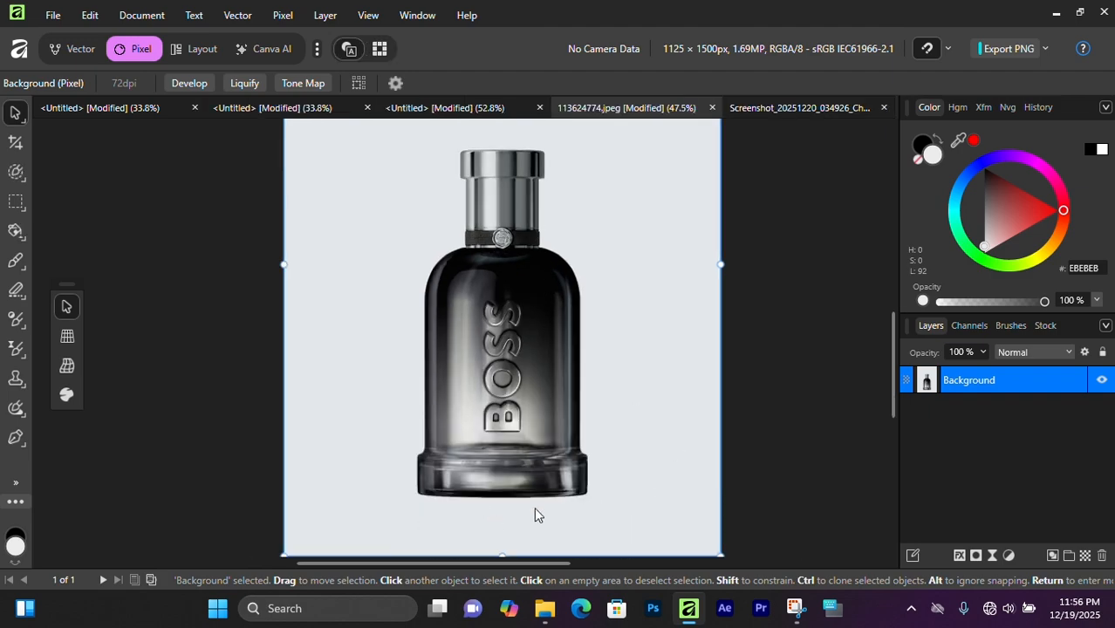
pyautogui.click(16, 172)
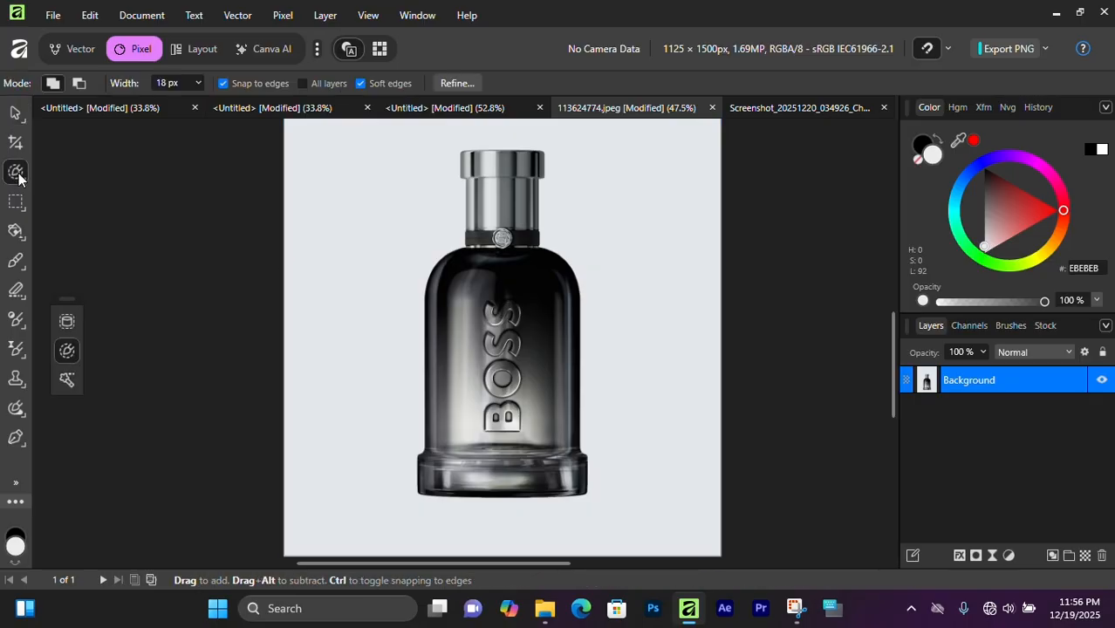
pyautogui.click(68, 322)
pyautogui.click(502, 274)
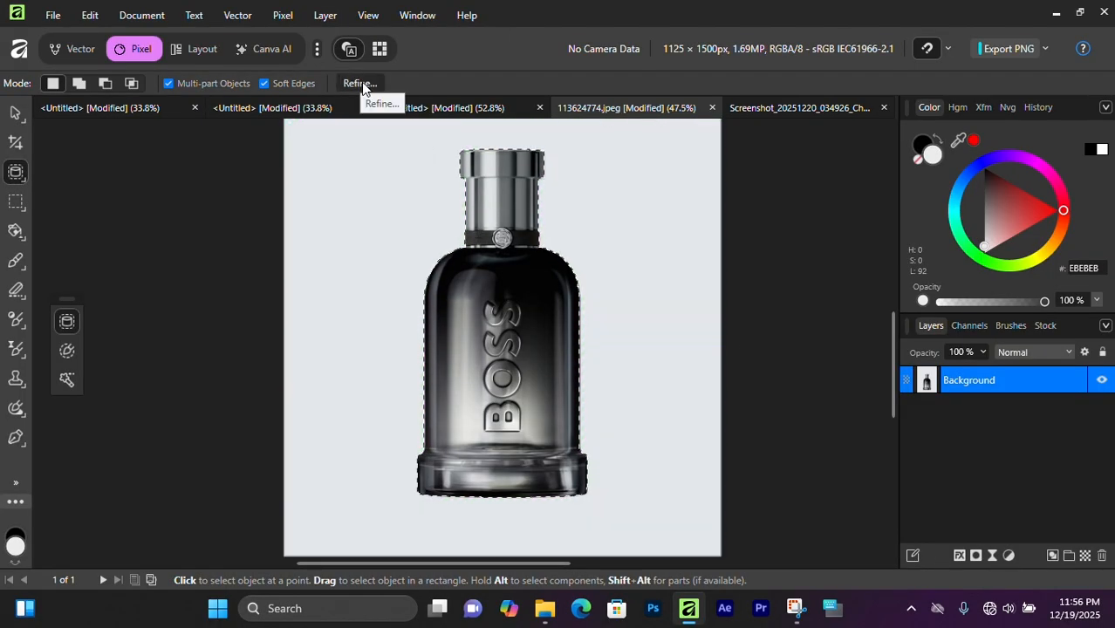
# Step: Refine the bottle selection with matte edges on and output it as a mask to remove the background
pyautogui.click(359, 83)
pyautogui.scroll(3, 491, 288)
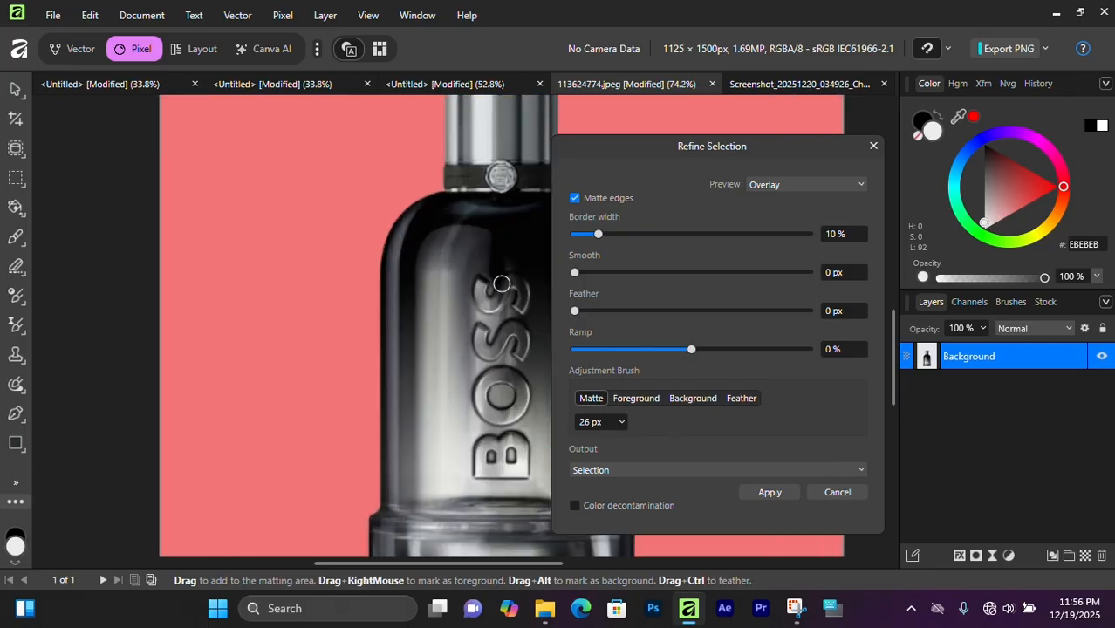
pyautogui.scroll(2, 499, 234)
pyautogui.press('space')
pyautogui.scroll(-4, 393, 261)
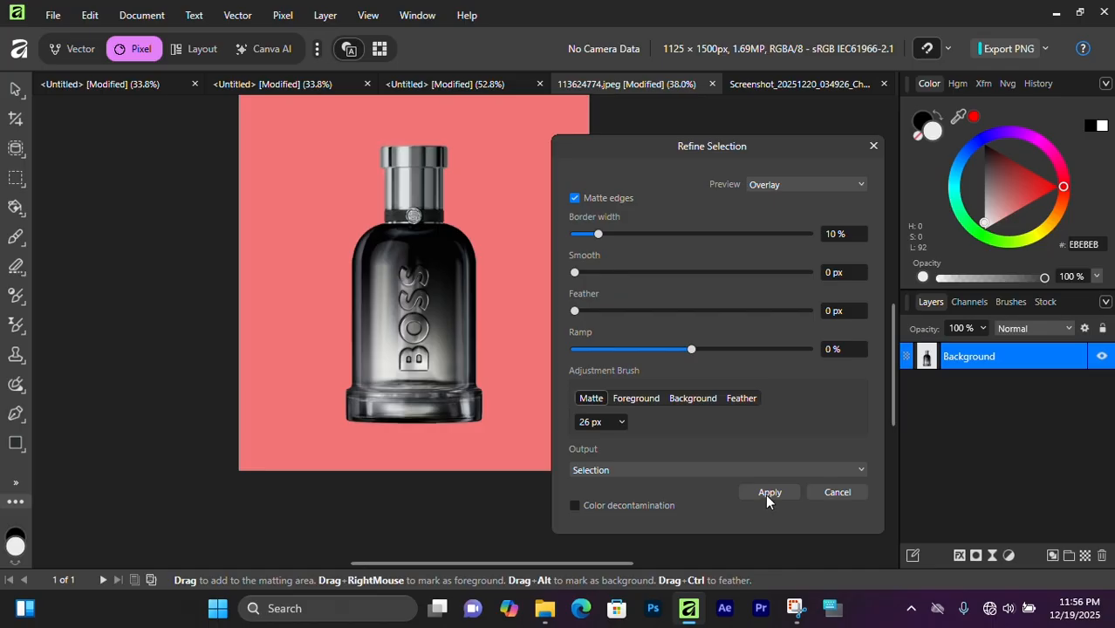
pyautogui.click(761, 471)
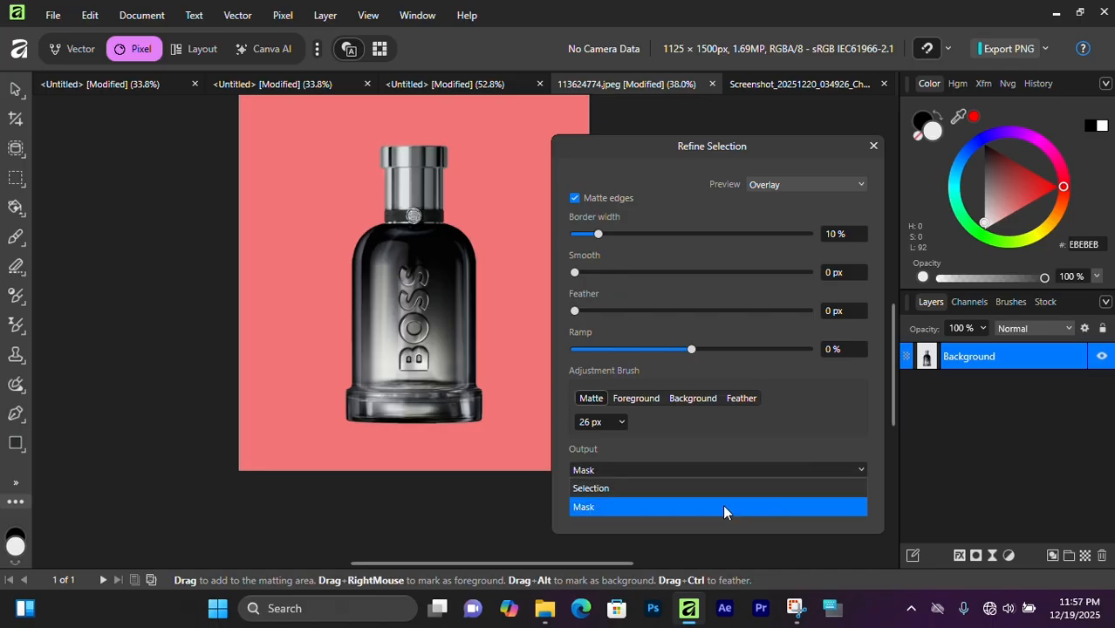
pyautogui.click(723, 506)
pyautogui.click(769, 492)
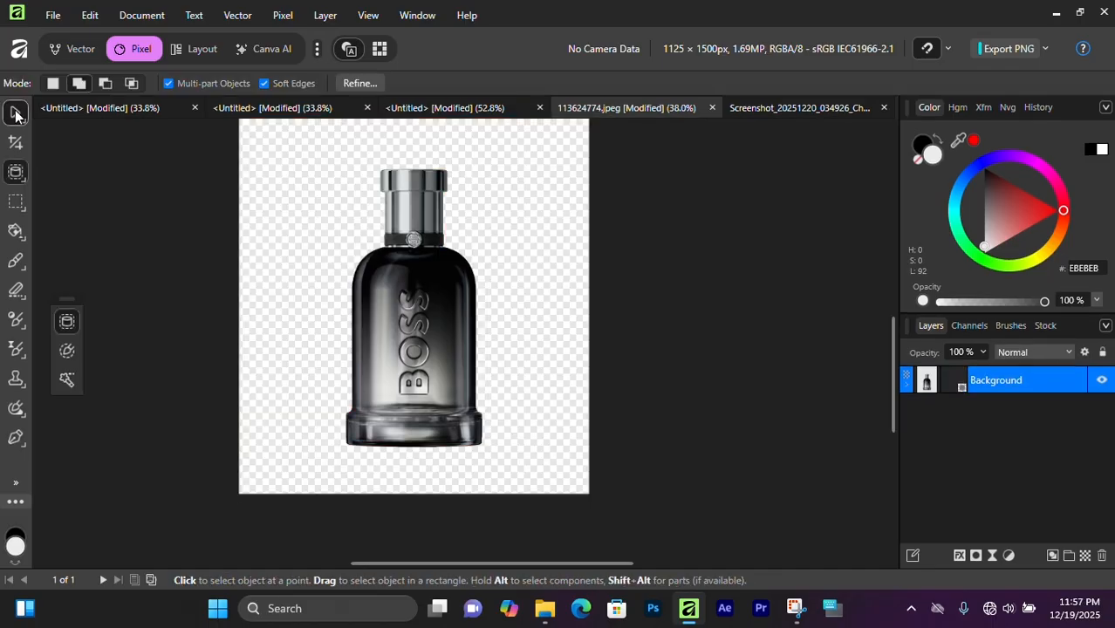
# Step: Copy the masked bottle into the 1920 × 1080 px design and move it onto the black panel
pyautogui.moveTo(420, 293); pyautogui.dragTo(552, 292)
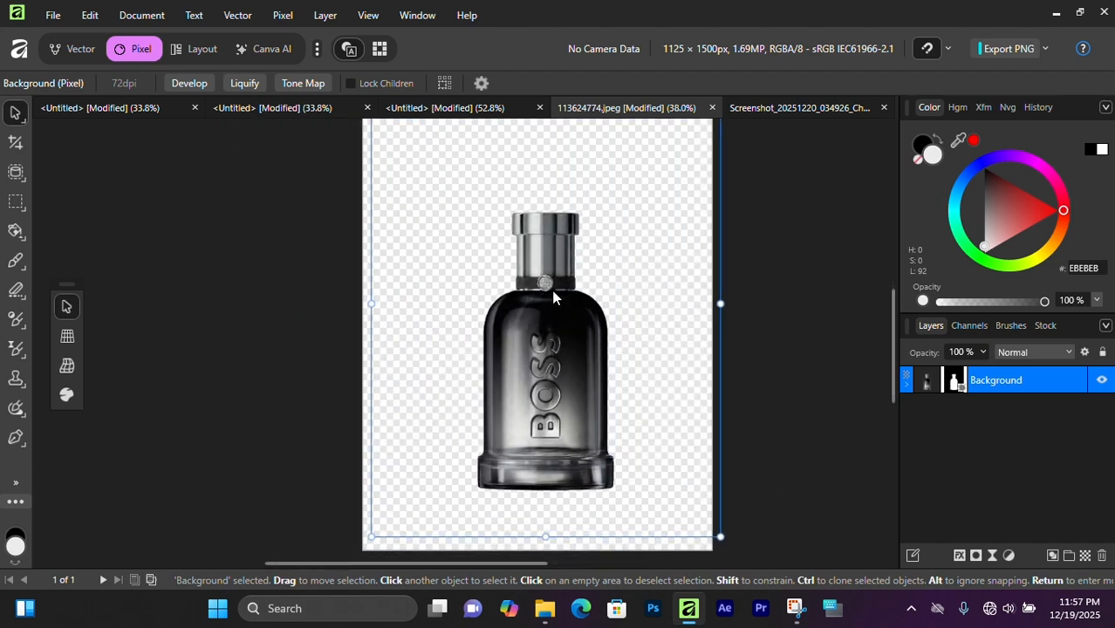
pyautogui.click(478, 109)
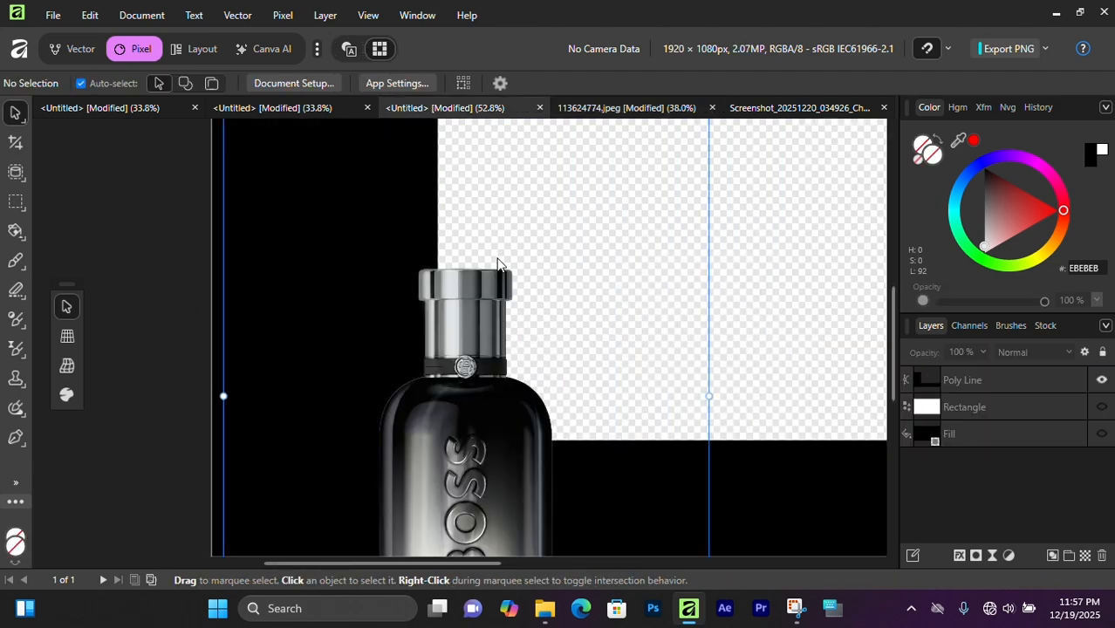
pyautogui.scroll(-5, 479, 305)
pyautogui.moveTo(480, 333); pyautogui.dragTo(371, 299)
# Step: Scale the bottle layer to about 839 px wide and centre it low in the panel's vertical part
pyautogui.scroll(4, 373, 301)
pyautogui.moveTo(600, 328); pyautogui.dragTo(503, 328)
pyautogui.moveTo(370, 361); pyautogui.dragTo(409, 307)
pyautogui.moveTo(547, 273); pyautogui.dragTo(521, 275)
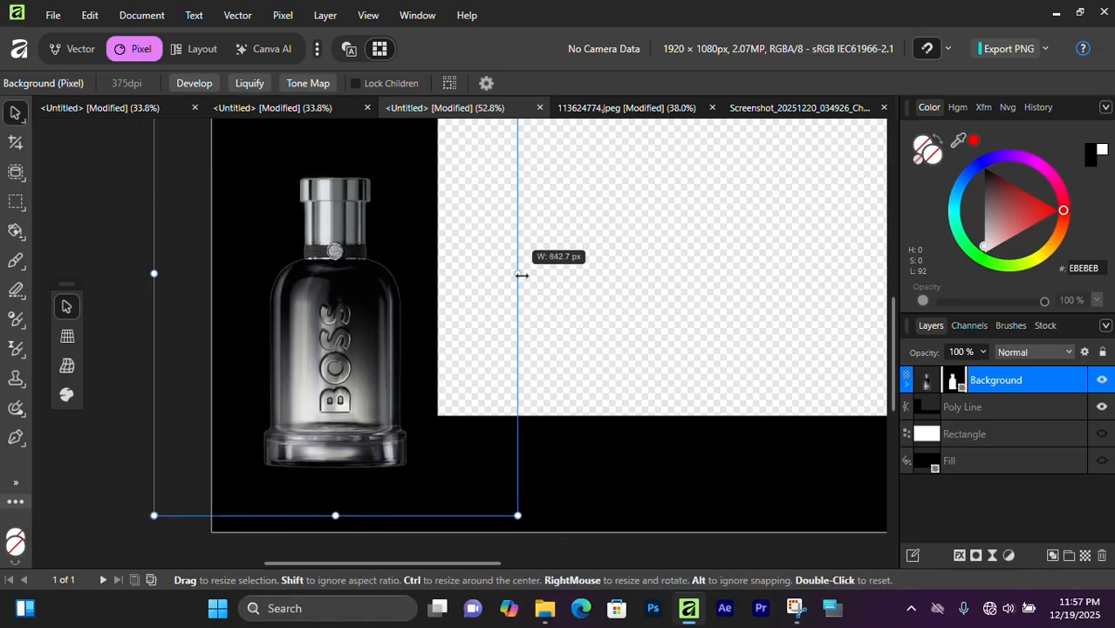
pyautogui.moveTo(404, 344); pyautogui.dragTo(411, 337)
pyautogui.click(436, 313)
pyautogui.scroll(2, 436, 313)
pyautogui.scroll(-2, 434, 312)
pyautogui.moveTo(380, 303); pyautogui.dragTo(334, 358)
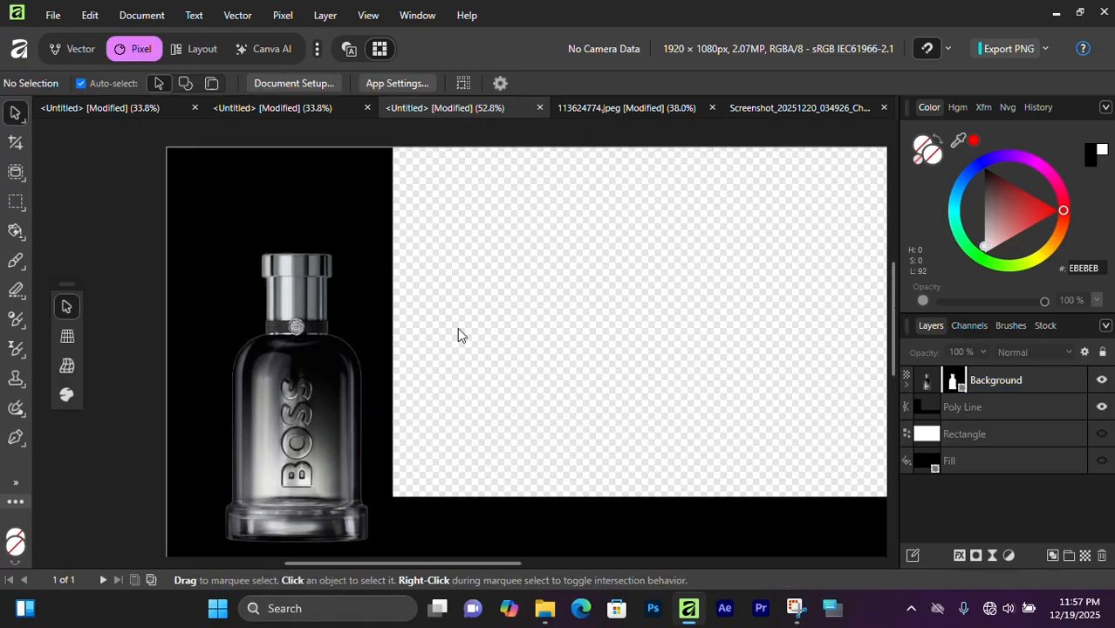
# Step: Place the image Hugo-Boss-Logo-1924-2021.png into the design at its full size
pyautogui.click(53, 15)
pyautogui.click(104, 354)
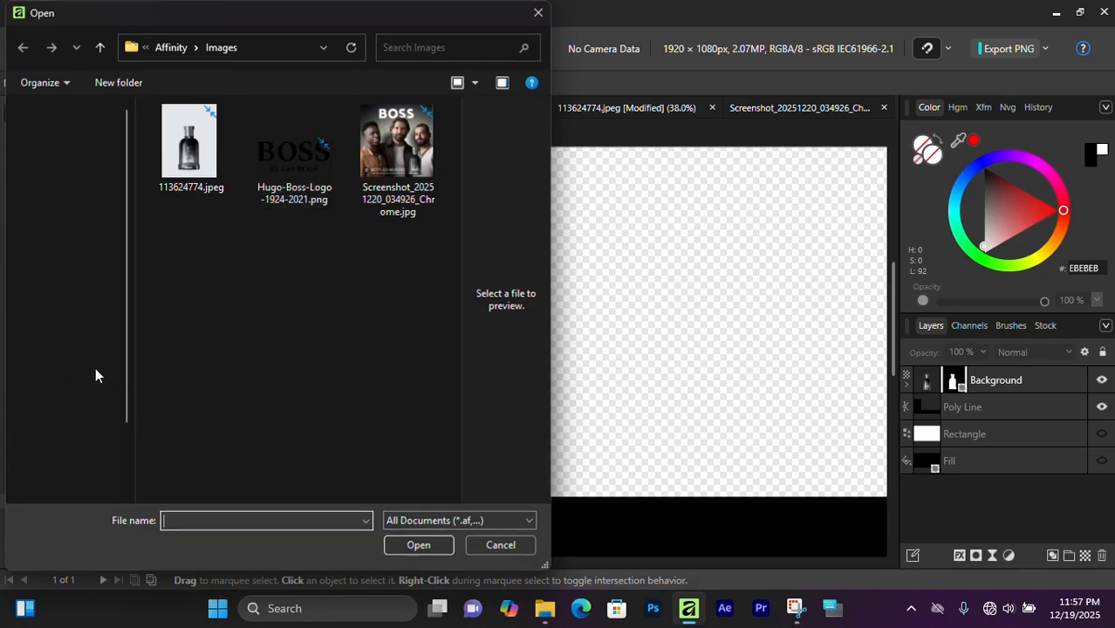
pyautogui.click(294, 155)
pyautogui.click(425, 545)
pyautogui.click(478, 298)
pyautogui.scroll(-5, 495, 262)
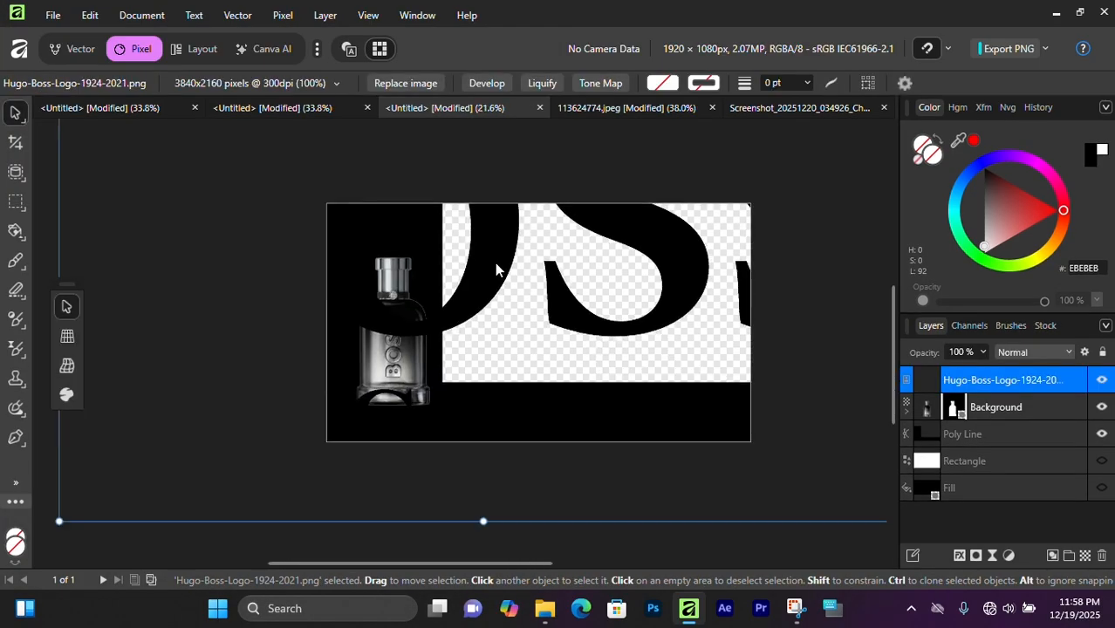
# Step: Scale the BOSS logo down to about 15% and position it over the transparent area beside the bottle
pyautogui.scroll(2, 498, 244)
pyautogui.moveTo(499, 225); pyautogui.dragTo(581, 329)
pyautogui.moveTo(538, 157); pyautogui.dragTo(537, 285)
pyautogui.moveTo(559, 336); pyautogui.dragTo(565, 309)
pyautogui.scroll(3, 563, 308)
pyautogui.scroll(-1, 541, 262)
pyautogui.moveTo(525, 209); pyautogui.dragTo(558, 271)
pyautogui.scroll(2, 611, 262)
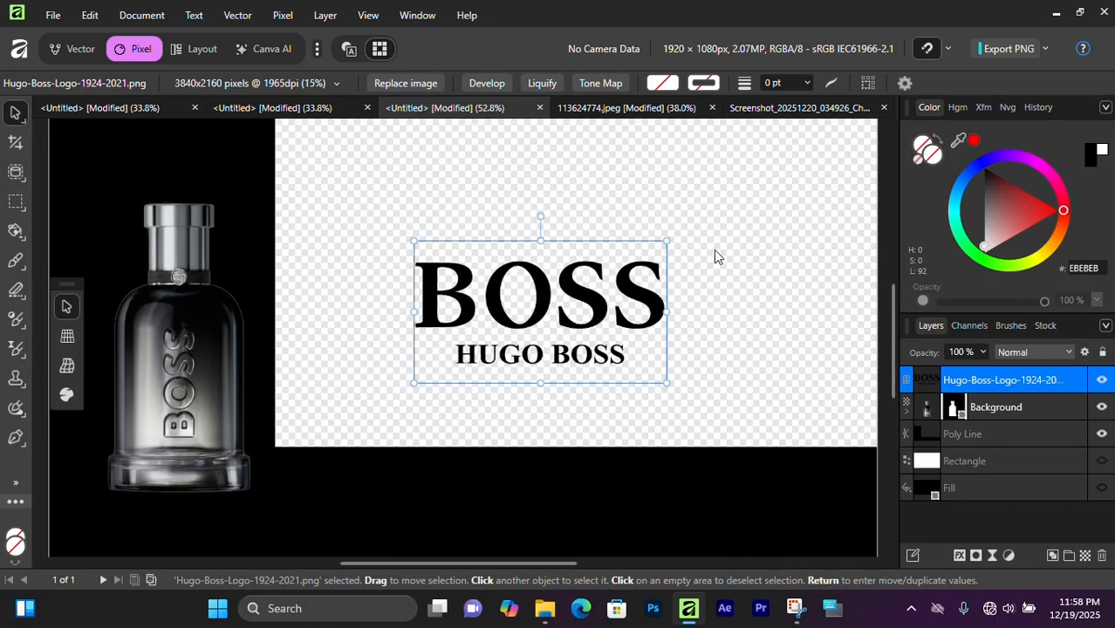
pyautogui.click(714, 255)
# Step: Add a Color Overlay effect in white (RGB 255, 255, 255) to the BOSS logo
pyautogui.click(593, 314)
pyautogui.click(959, 556)
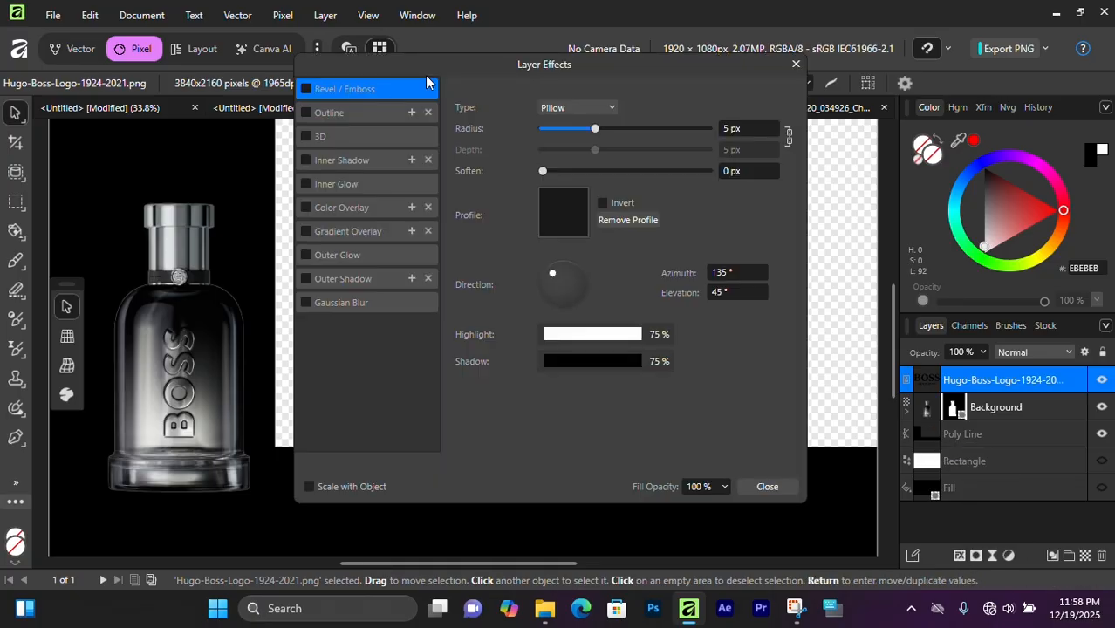
pyautogui.moveTo(424, 75); pyautogui.dragTo(834, 175)
pyautogui.click(765, 324)
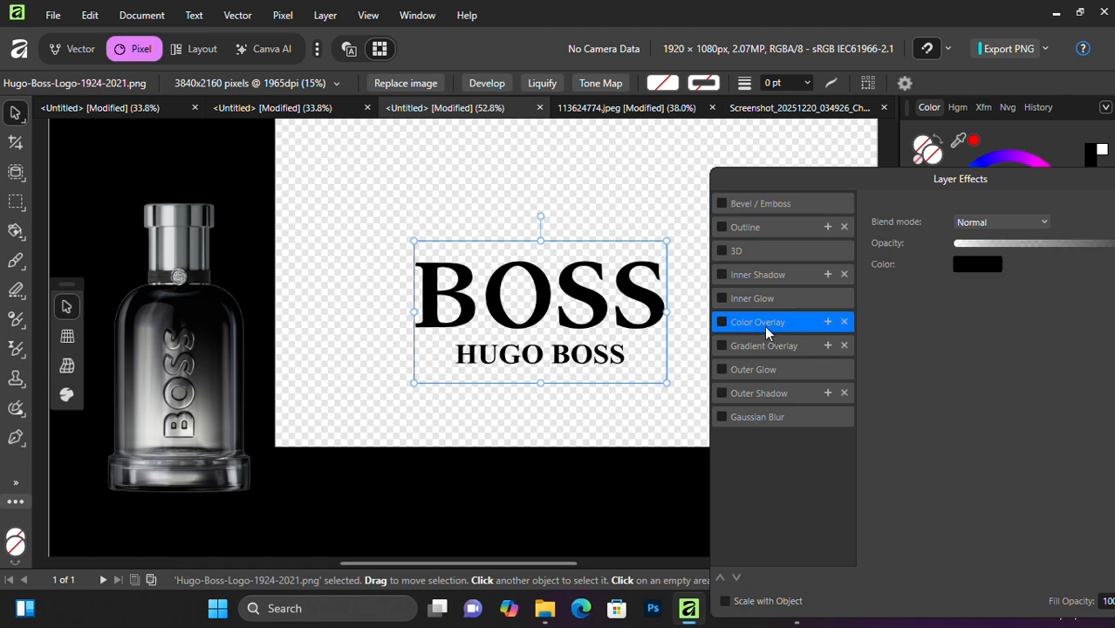
pyautogui.click(723, 322)
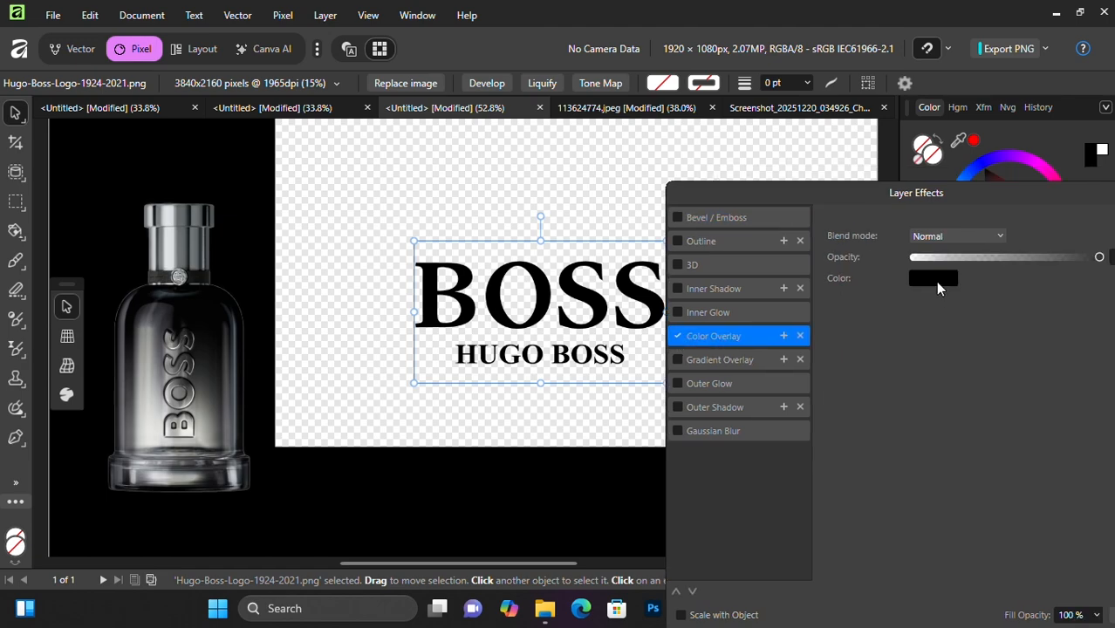
pyautogui.click(934, 279)
pyautogui.moveTo(869, 399); pyautogui.dragTo(815, 336)
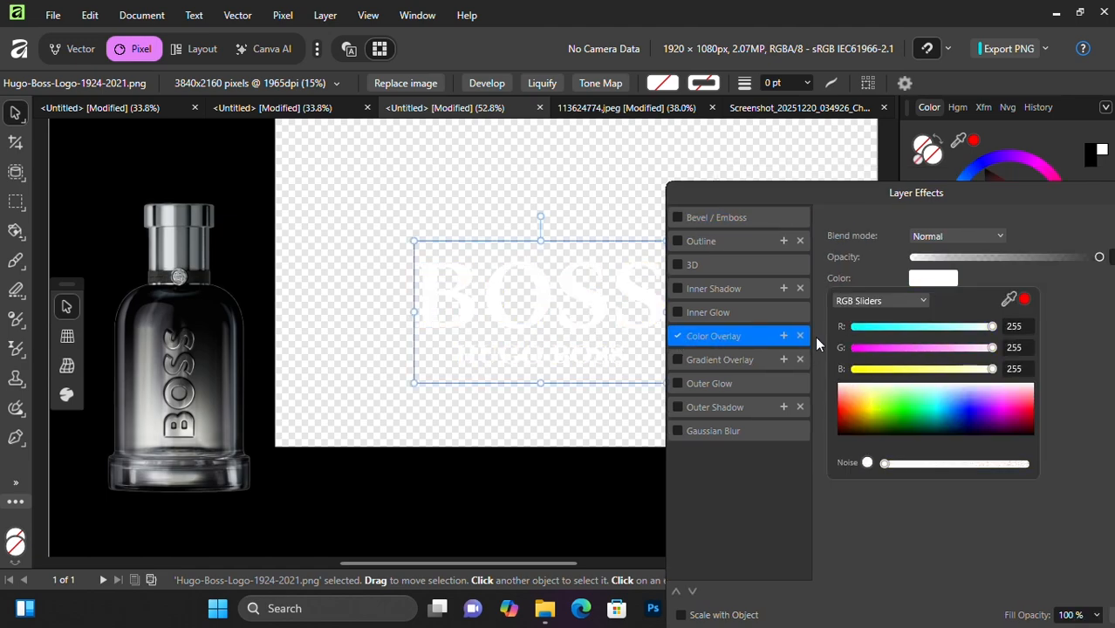
pyautogui.moveTo(1091, 218); pyautogui.dragTo(953, 276)
pyautogui.click(1022, 251)
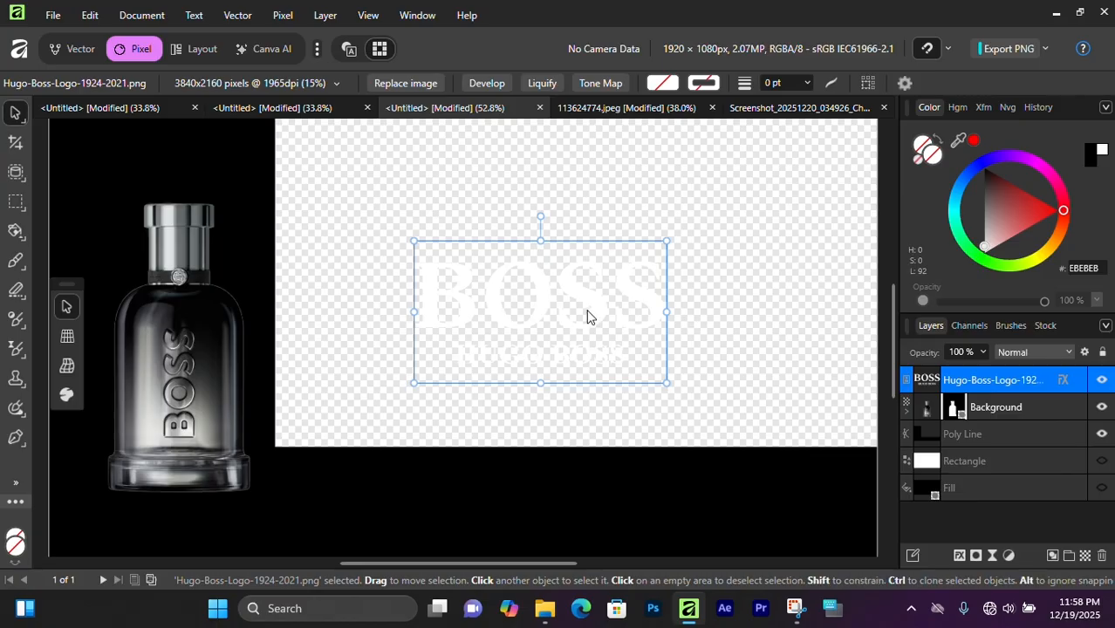
# Step: Scale the logo to about 10%, position it above the bottle cap and order its layer beneath the bottle
pyautogui.moveTo(583, 320); pyautogui.dragTo(187, 232)
pyautogui.scroll(1, 186, 222)
pyautogui.hotkey('ctrl', '[')
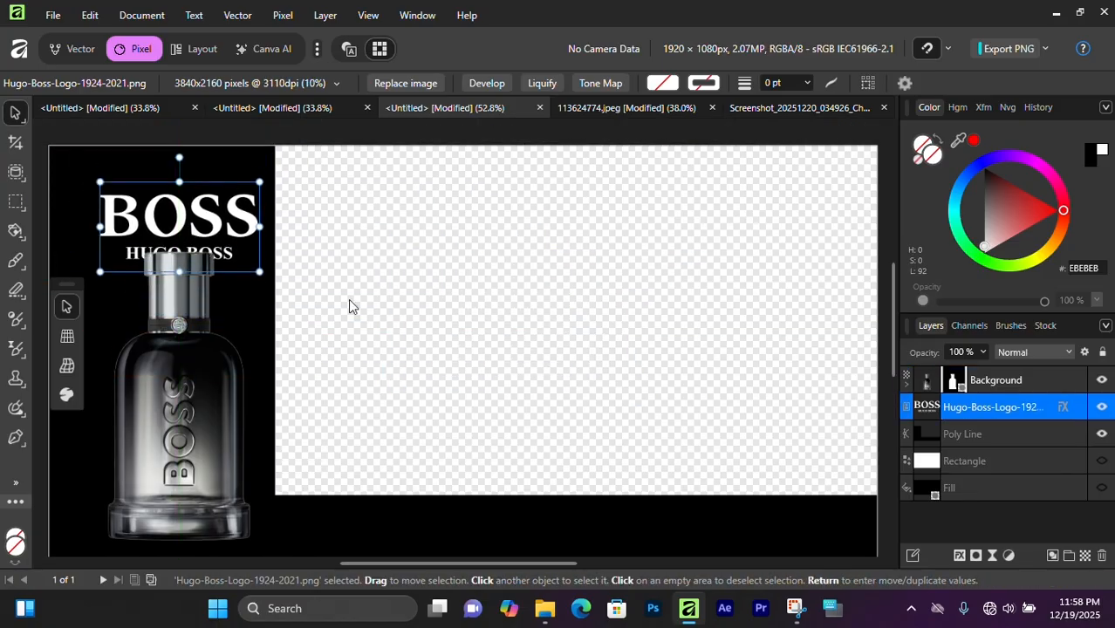
pyautogui.press('space')
pyautogui.moveTo(211, 328); pyautogui.dragTo(348, 243)
# Step: Open Screenshot_20251220_034926_Chrome.jpg to view the BOSS advert, and return to the 1920 × 1080 px design
pyautogui.hotkey('ctrl', 'o')
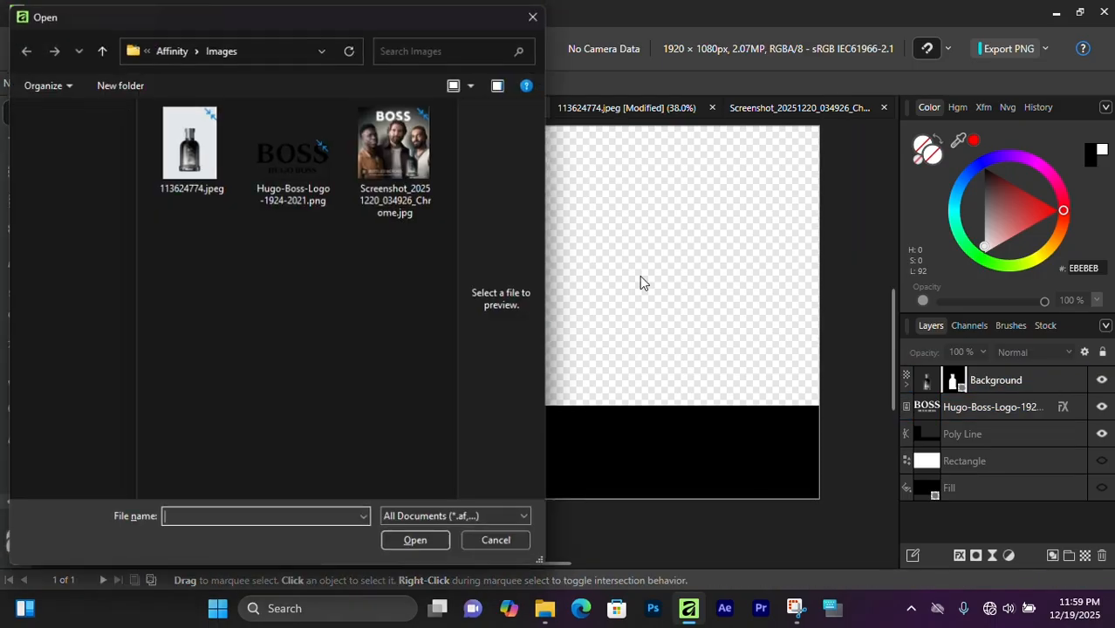
pyautogui.doubleClick(397, 149)
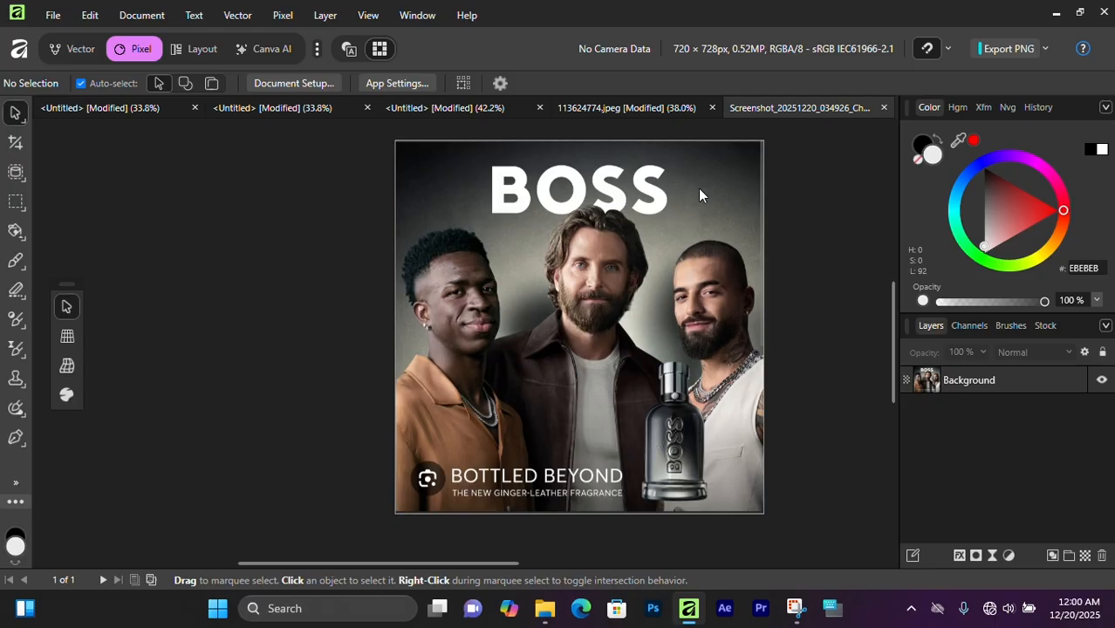
pyautogui.click(478, 108)
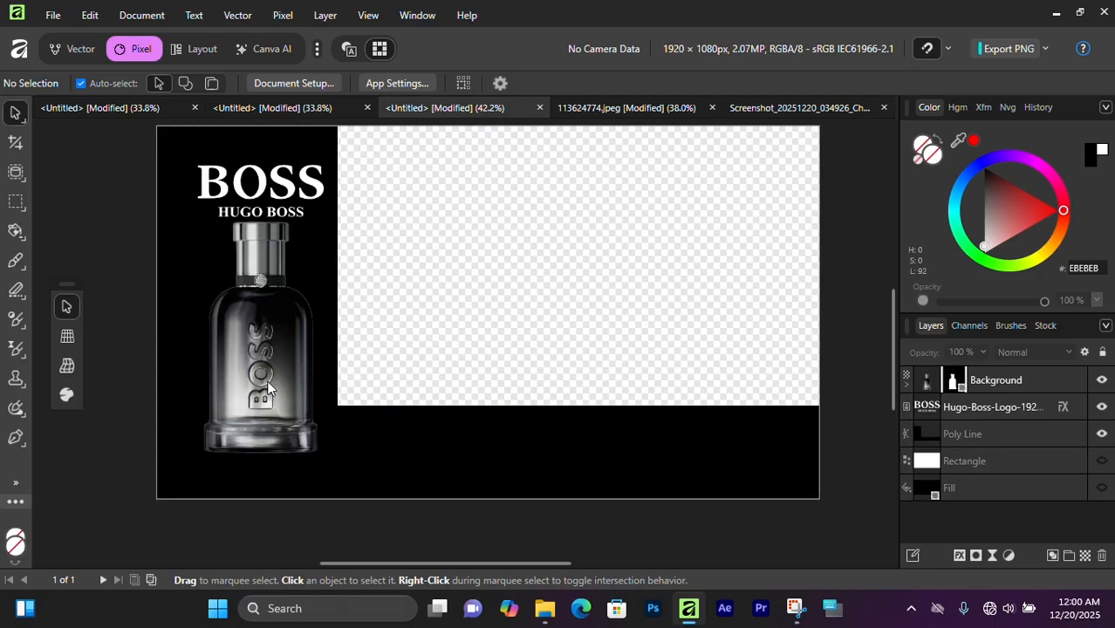
# Step: Duplicate the bottle and place the copy beside the original
pyautogui.click(267, 378)
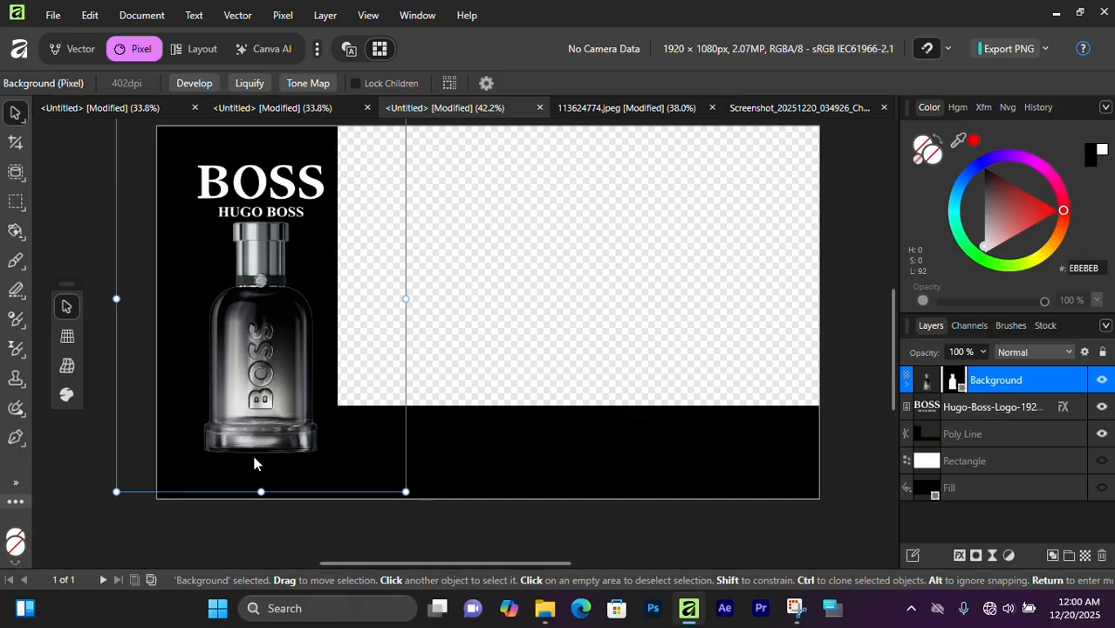
pyautogui.scroll(4, 274, 322)
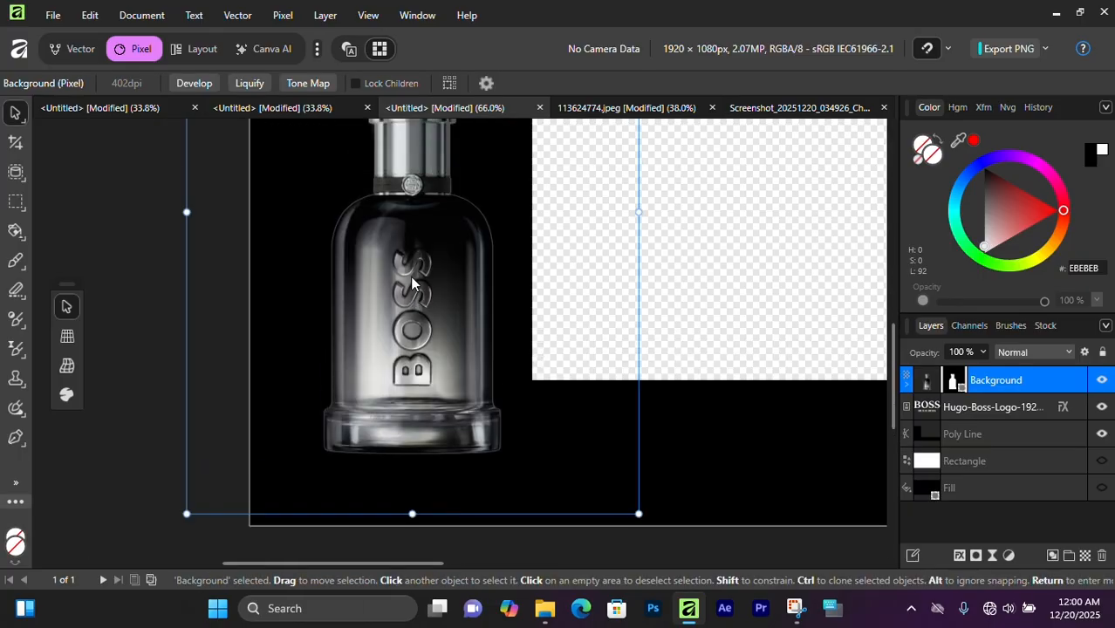
pyautogui.moveTo(409, 273); pyautogui.dragTo(611, 266)
pyautogui.scroll(2, 574, 322)
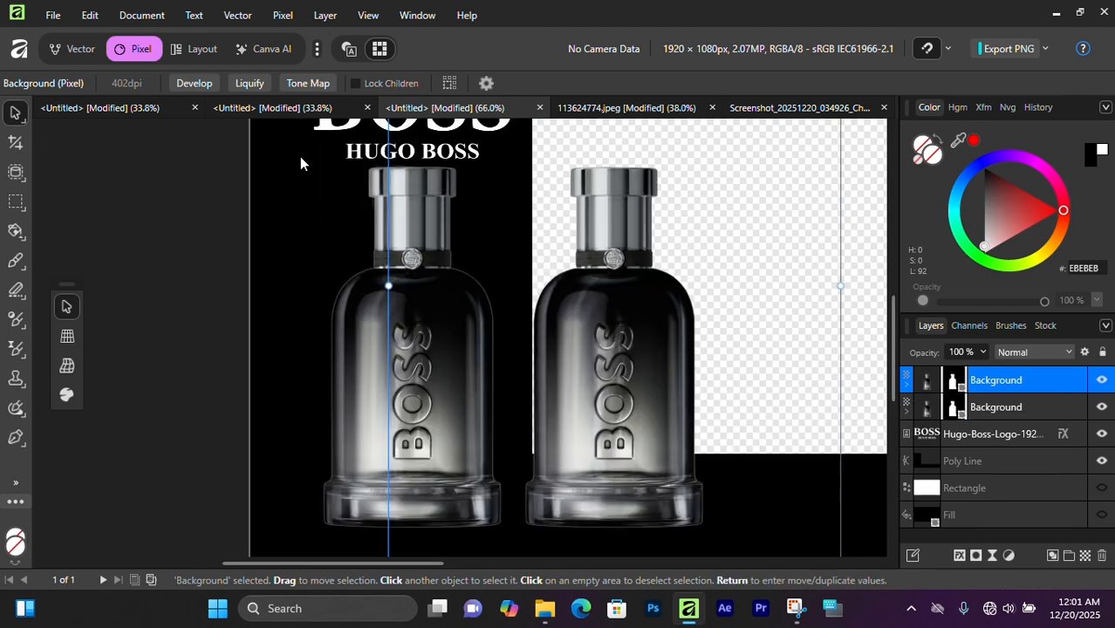
# Step: Rotate the bottle copy by -180° in the Vector workspace
pyautogui.hotkey('ctrl', '1')
pyautogui.click(1043, 107)
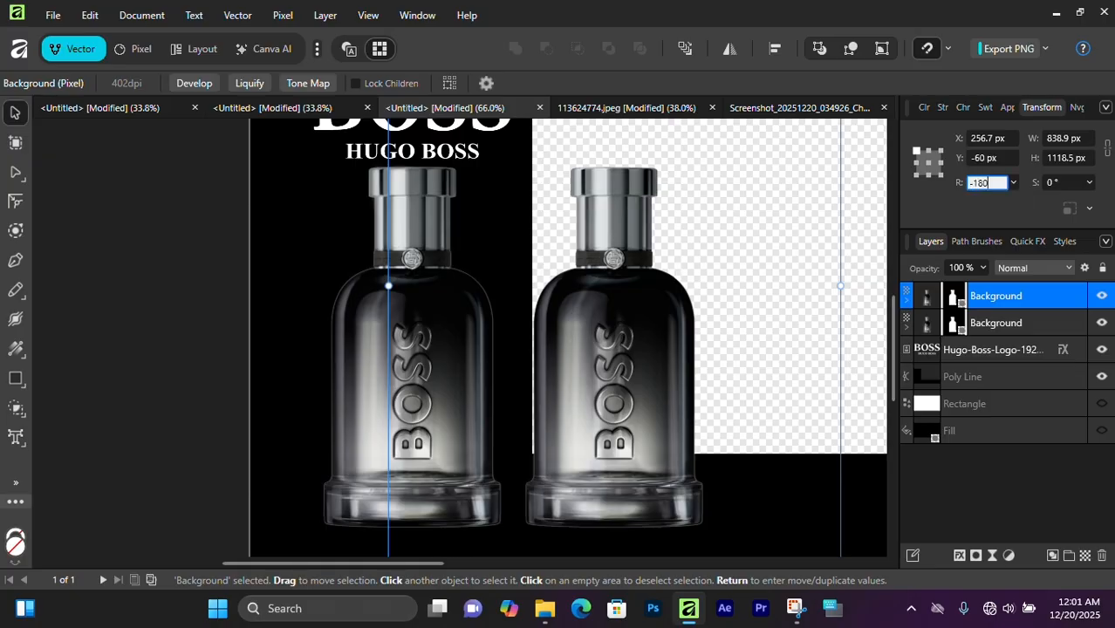
pyautogui.write('-180')
pyautogui.press('Return')
pyautogui.scroll(-6, 640, 290)
# Step: Turn the rotated copy into a faint reflection under the bottle's base, layered behind the original with reduced opacity
pyautogui.moveTo(522, 175); pyautogui.dragTo(579, 383)
pyautogui.scroll(5, 569, 296)
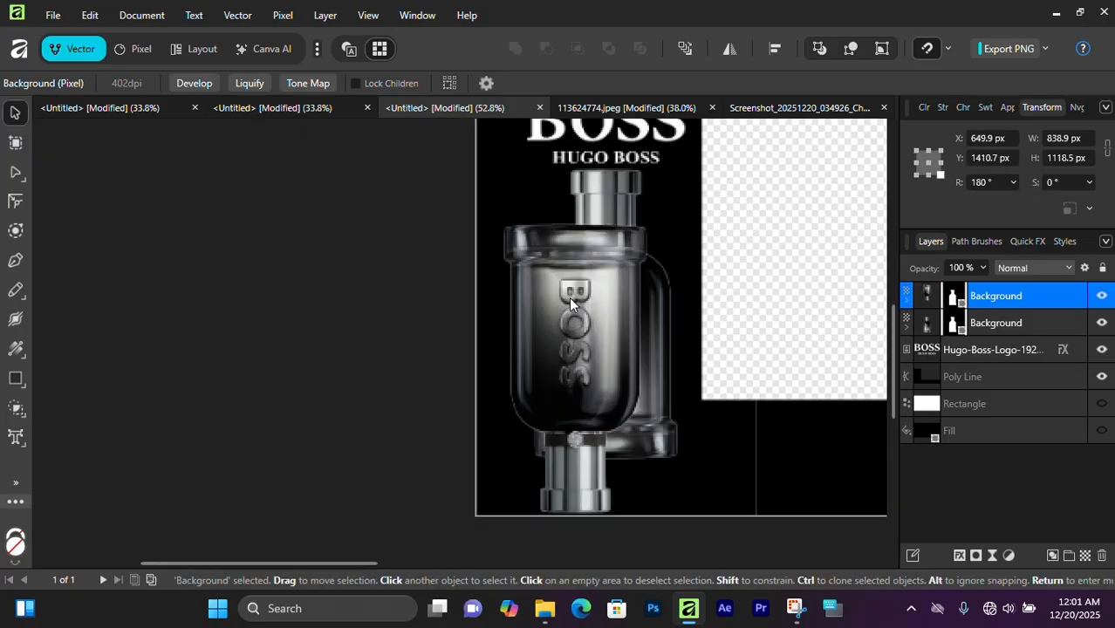
pyautogui.moveTo(569, 297); pyautogui.dragTo(604, 425)
pyautogui.scroll(-2, 610, 328)
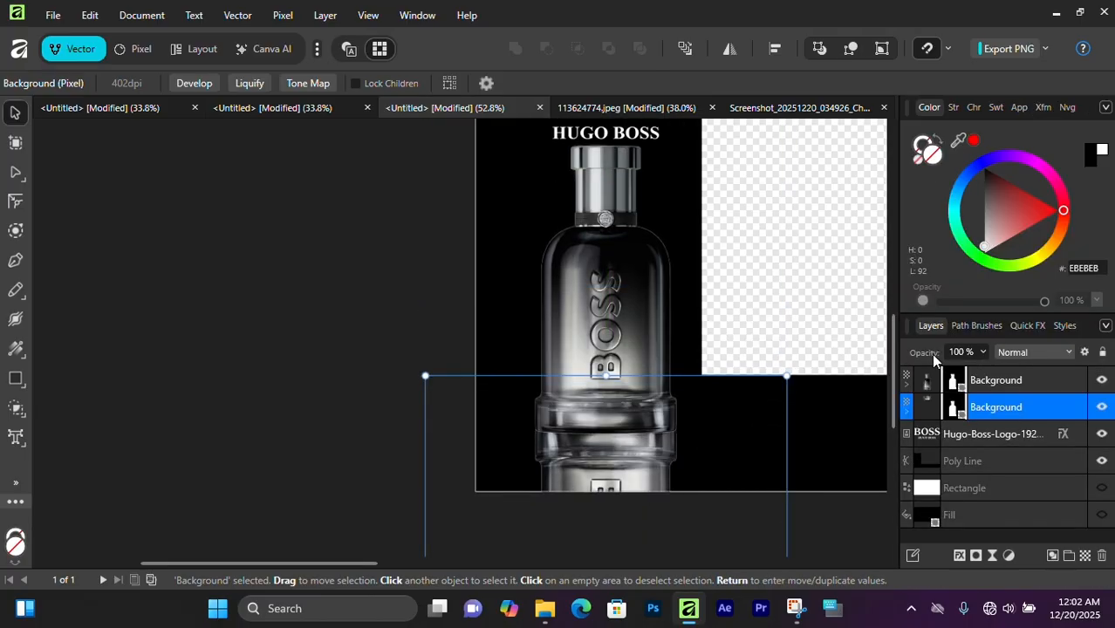
pyautogui.moveTo(929, 352); pyautogui.dragTo(636, 380)
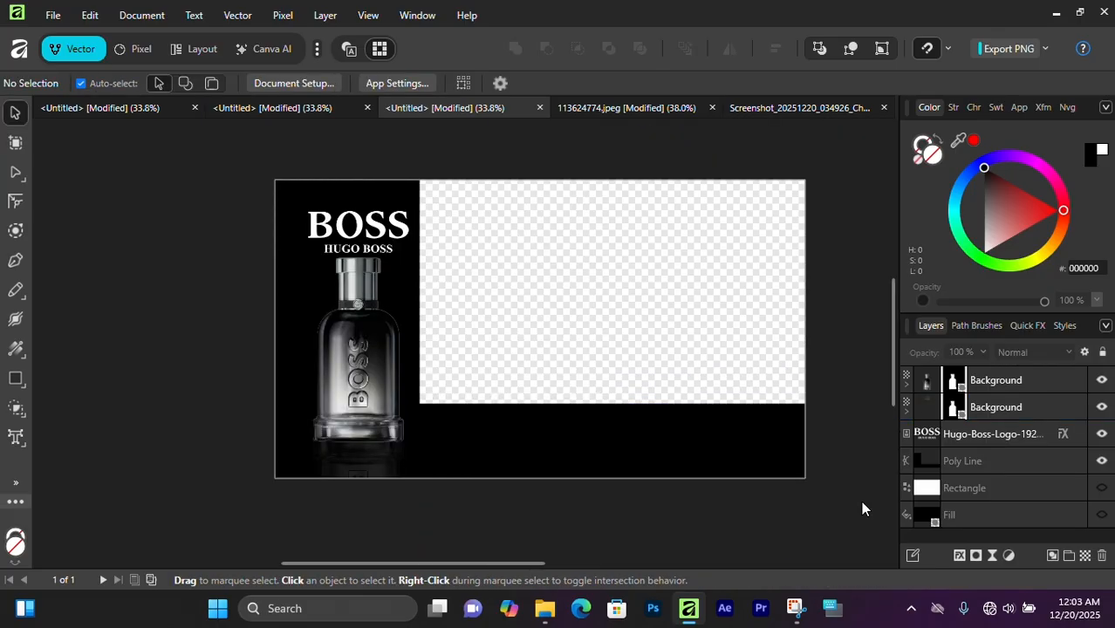
# Step: Add a linear black-to-white Gradient Overlay effect to the L-shaped panel
pyautogui.click(971, 460)
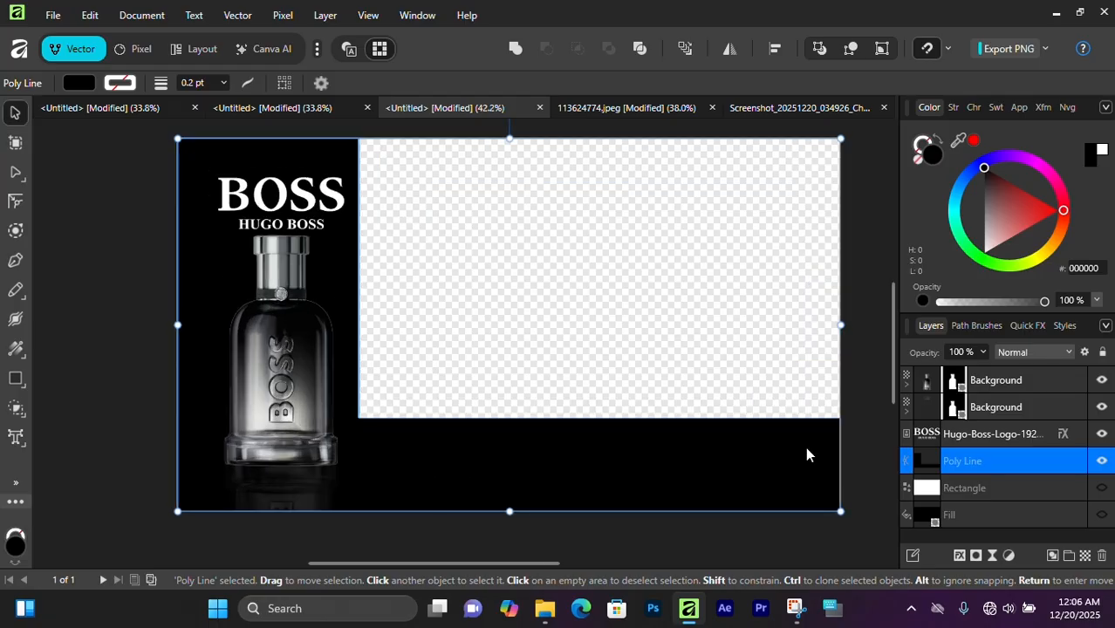
pyautogui.click(960, 555)
pyautogui.click(456, 336)
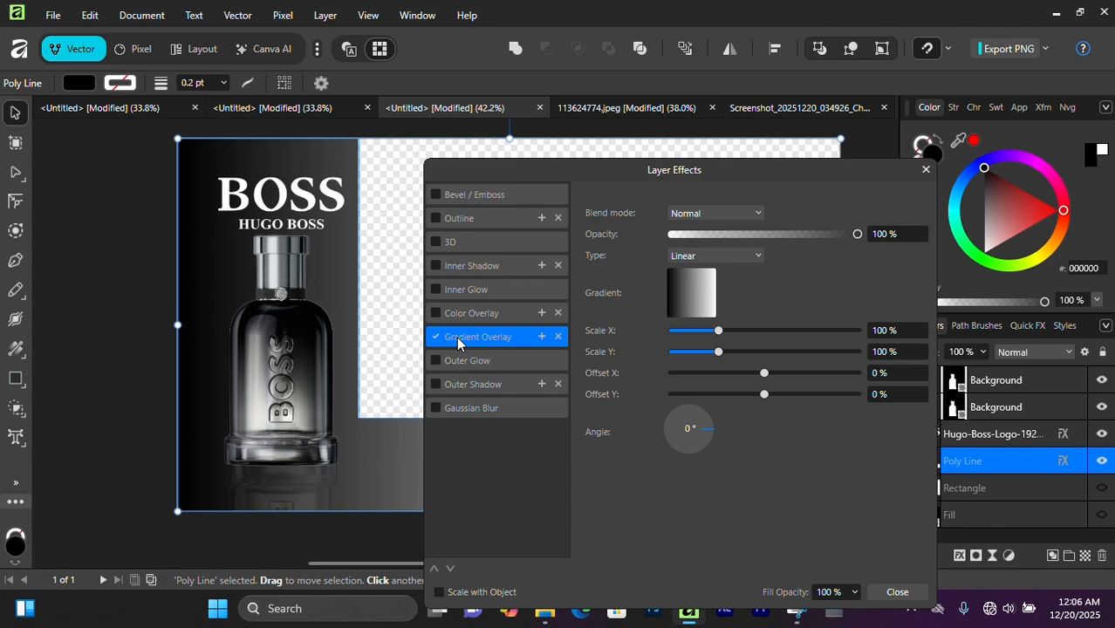
pyautogui.moveTo(526, 171); pyautogui.dragTo(790, 176)
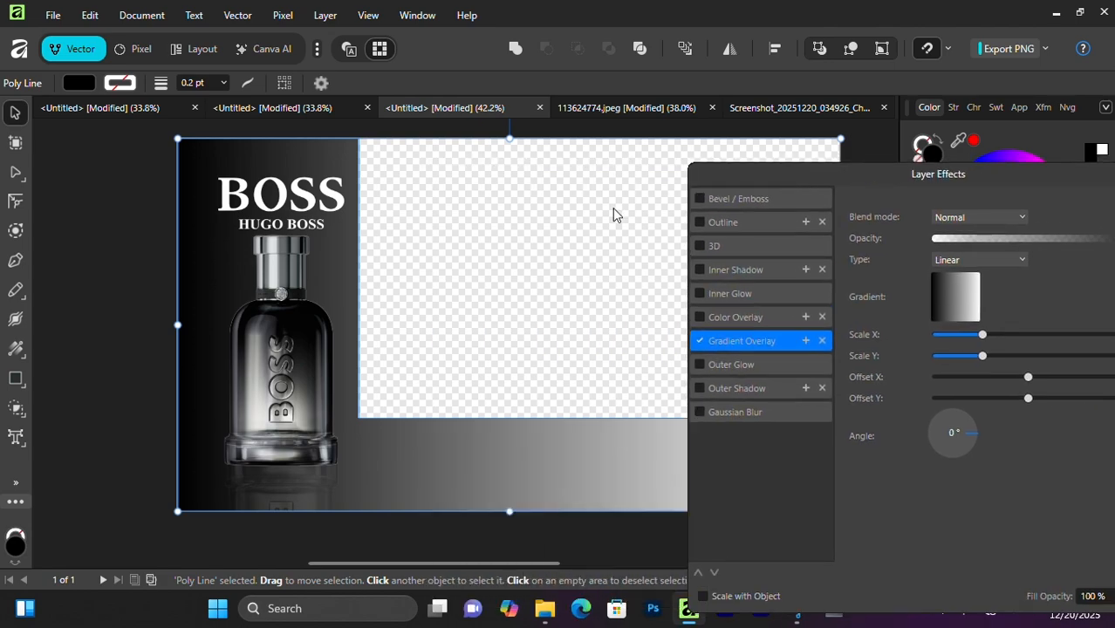
# Step: Set the gradient overlay to Scale X 80%, Scale Y 324%, Offset X -1%, Offset Y 124% and opacity 92%
pyautogui.moveTo(529, 563); pyautogui.dragTo(621, 565)
pyautogui.moveTo(917, 329)
pyautogui.mouseDown()
pyautogui.moveTo(940, 328)
pyautogui.moveTo(908, 327)
pyautogui.mouseUp()
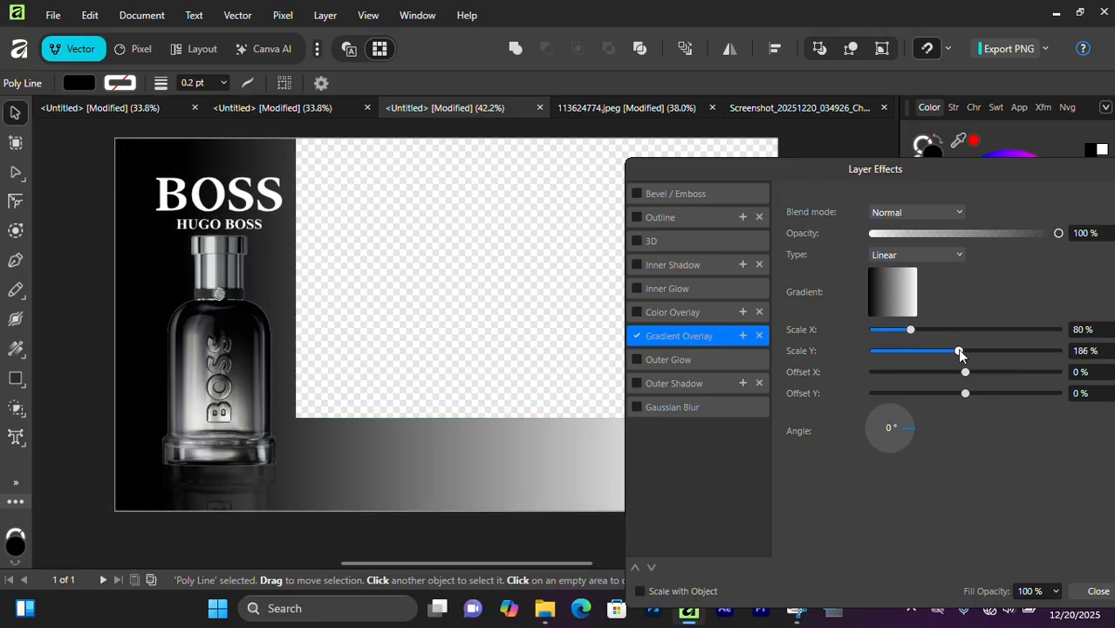
pyautogui.moveTo(1025, 351); pyautogui.dragTo(1022, 351)
pyautogui.moveTo(965, 371); pyautogui.dragTo(1022, 394)
pyautogui.moveTo(1058, 233); pyautogui.dragTo(1034, 233)
pyautogui.moveTo(906, 167); pyautogui.dragTo(788, 200)
pyautogui.moveTo(916, 266); pyautogui.dragTo(926, 267)
pyautogui.moveTo(754, 199); pyautogui.dragTo(845, 187)
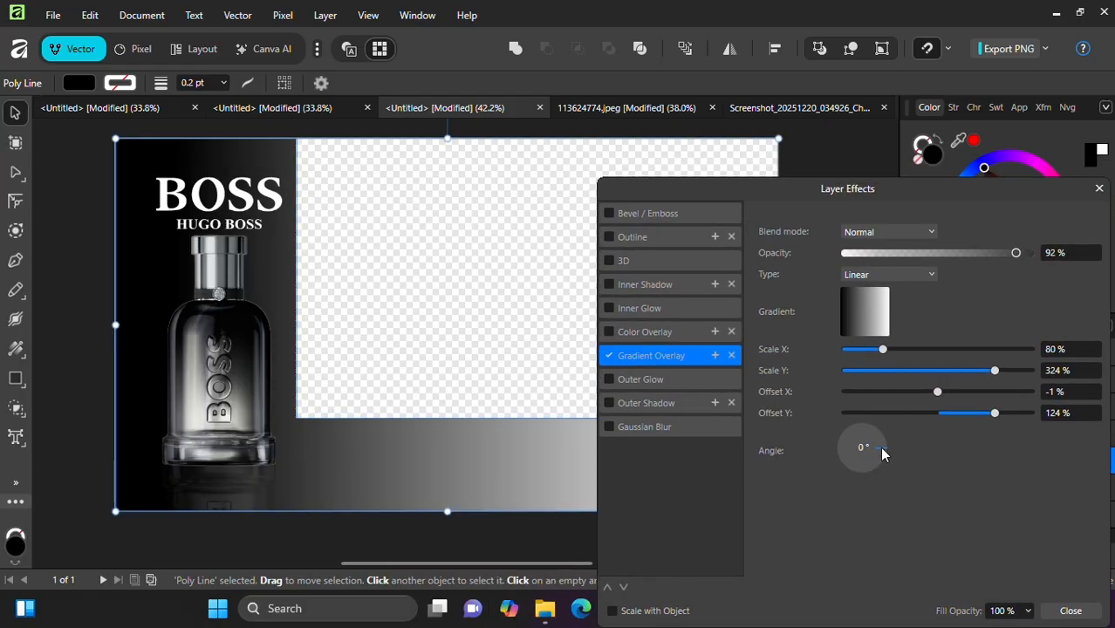
# Step: Set the panel's gradient overlay angle to 225° and close the layer effects
pyautogui.moveTo(881, 453); pyautogui.dragTo(847, 454)
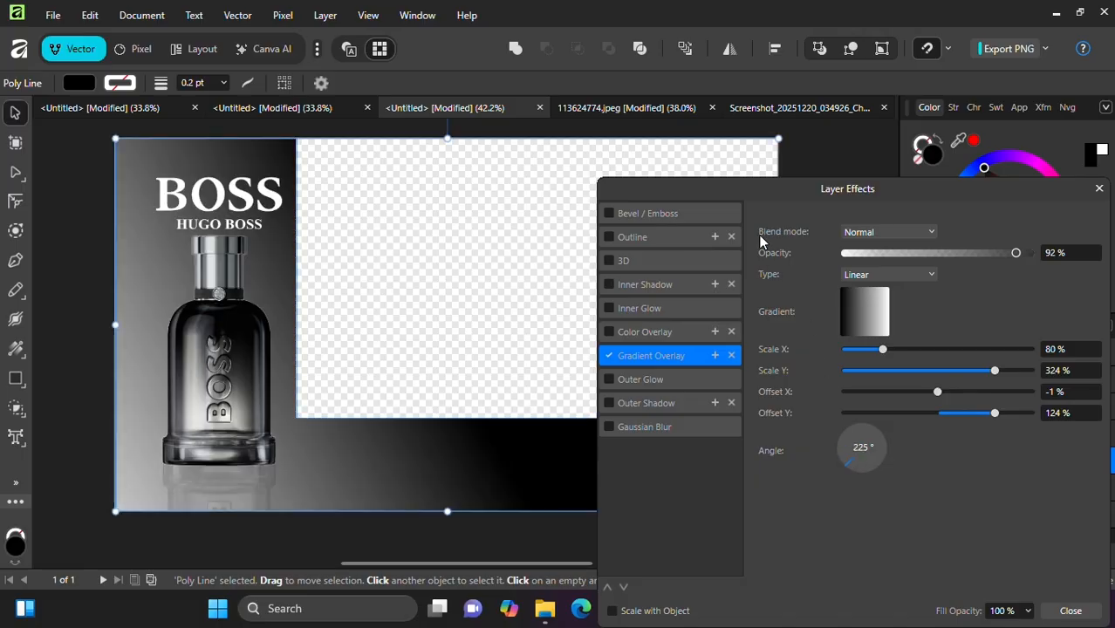
pyautogui.moveTo(735, 186); pyautogui.dragTo(674, 217)
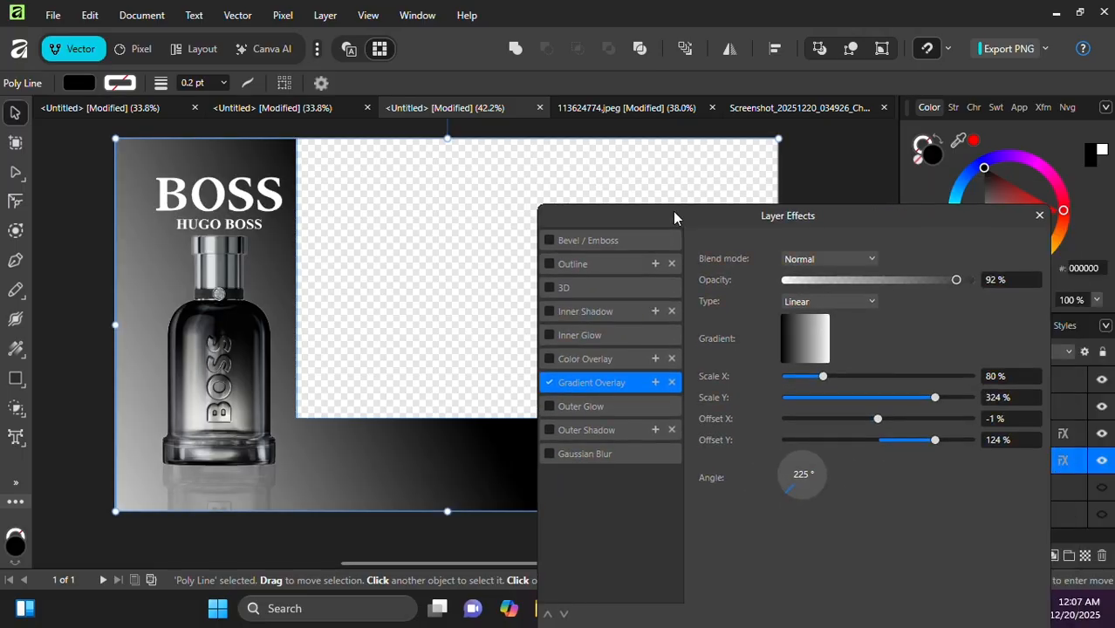
pyautogui.click(1039, 218)
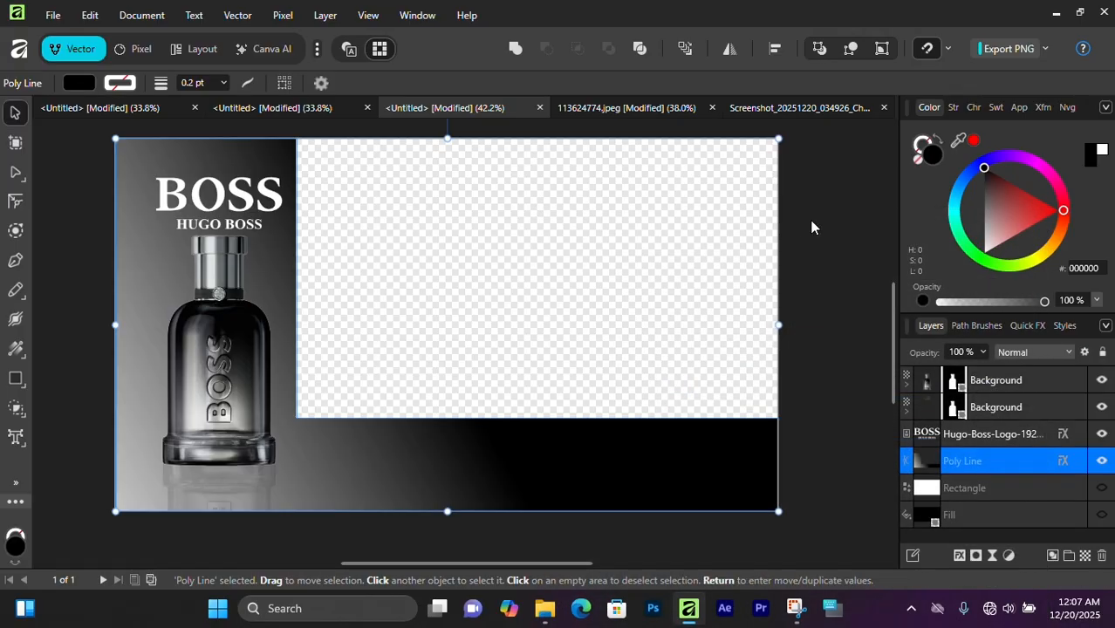
# Step: Draw a thin, wide ellipse directly beneath the base of the perfume bottle
pyautogui.click(801, 227)
pyautogui.scroll(1, 305, 306)
pyautogui.scroll(-1, 306, 310)
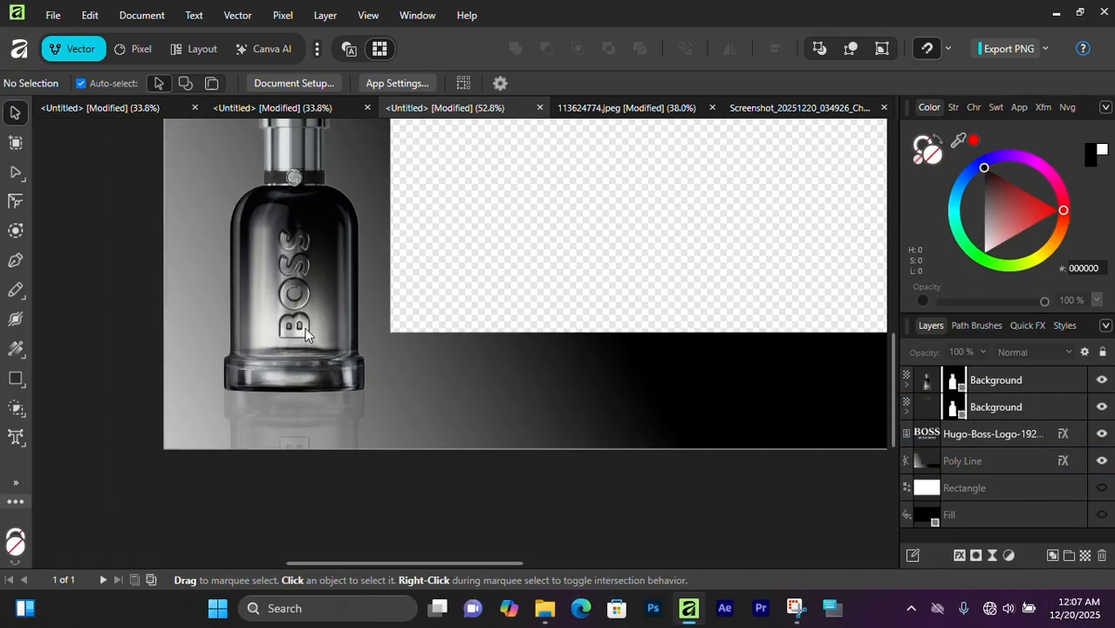
pyautogui.click(330, 273)
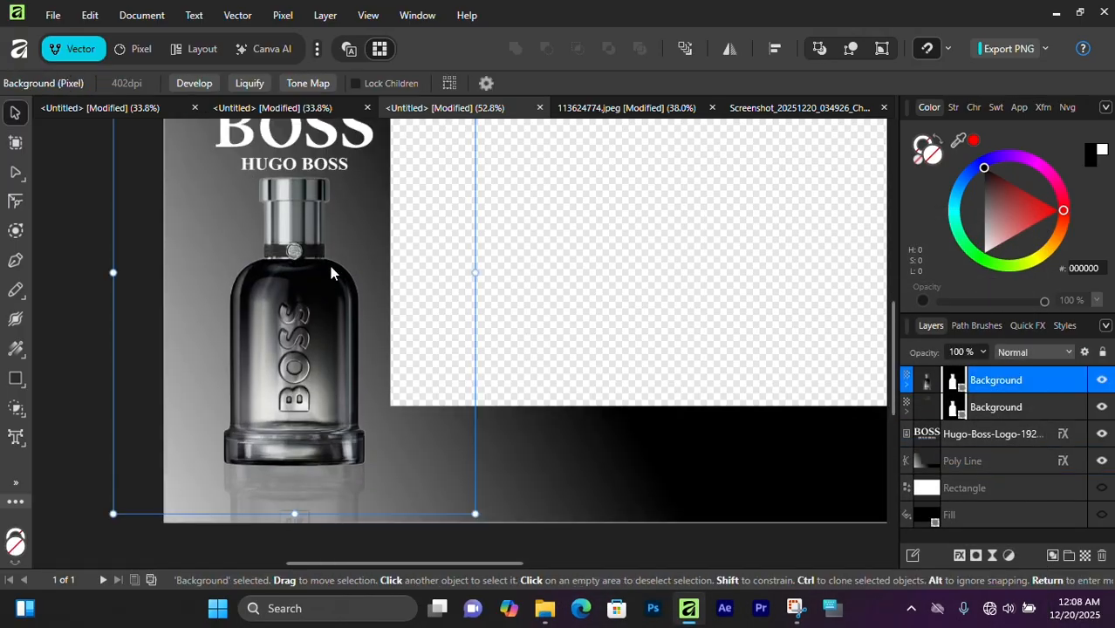
pyautogui.click(17, 381)
pyautogui.click(96, 190)
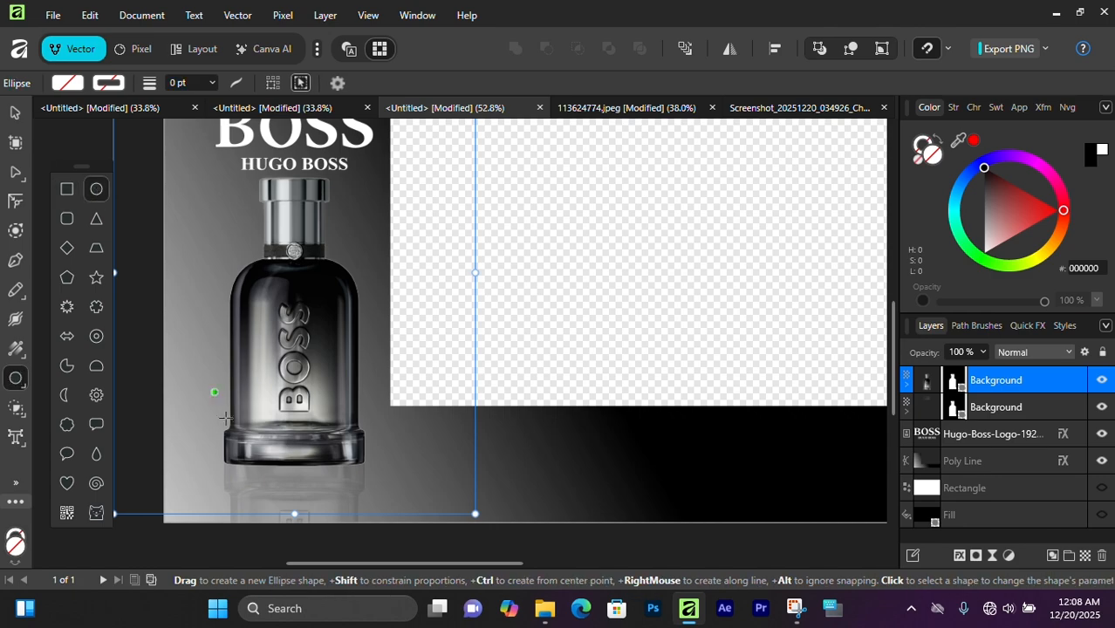
pyautogui.scroll(1, 218, 476)
pyautogui.moveTo(207, 485); pyautogui.dragTo(384, 509)
# Step: Fill the ellipse with black and place its layer between the original bottle and the reflection
pyautogui.doubleClick(934, 156)
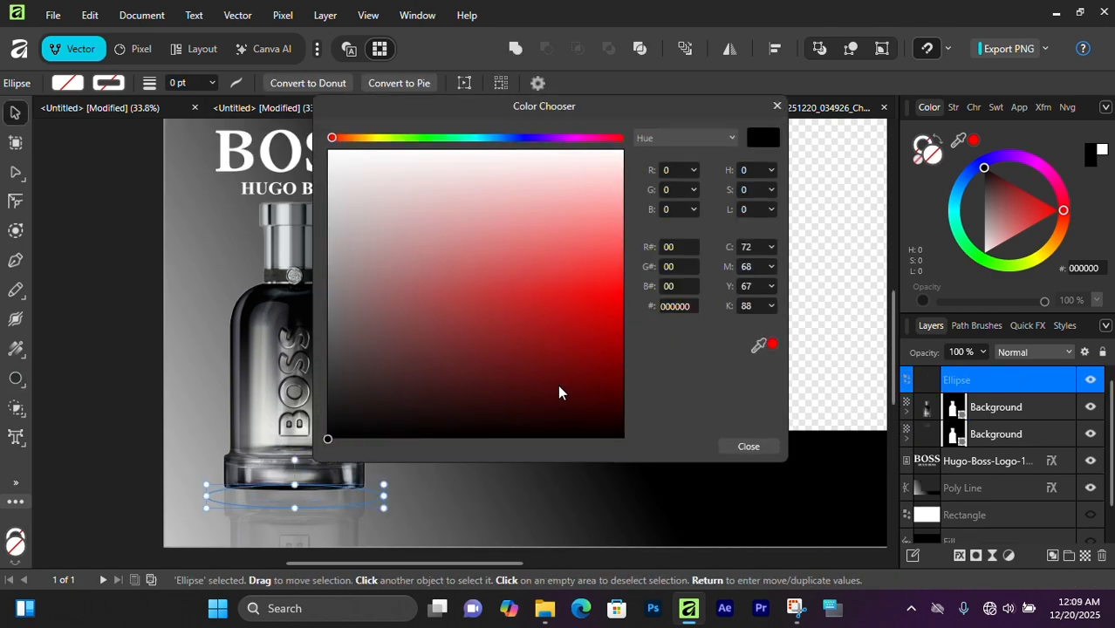
pyautogui.moveTo(560, 391); pyautogui.dragTo(290, 482)
pyautogui.click(776, 105)
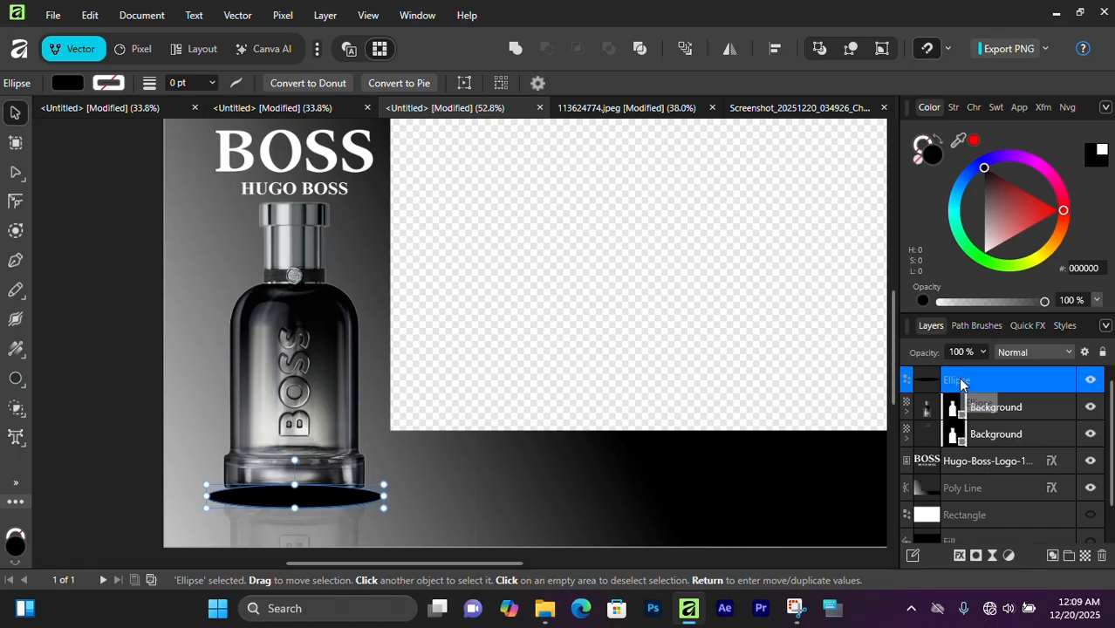
pyautogui.moveTo(960, 385); pyautogui.dragTo(979, 412)
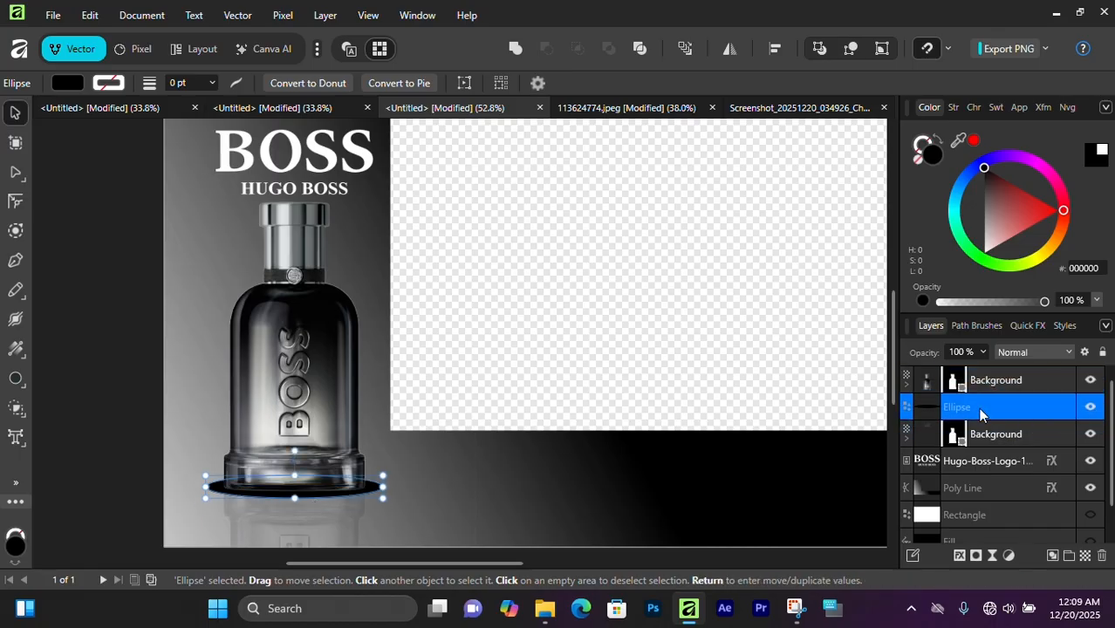
# Step: Soften the ellipse with a Gaussian Blur layer effect so it reads as a shadow, and close the layer effects
pyautogui.click(960, 556)
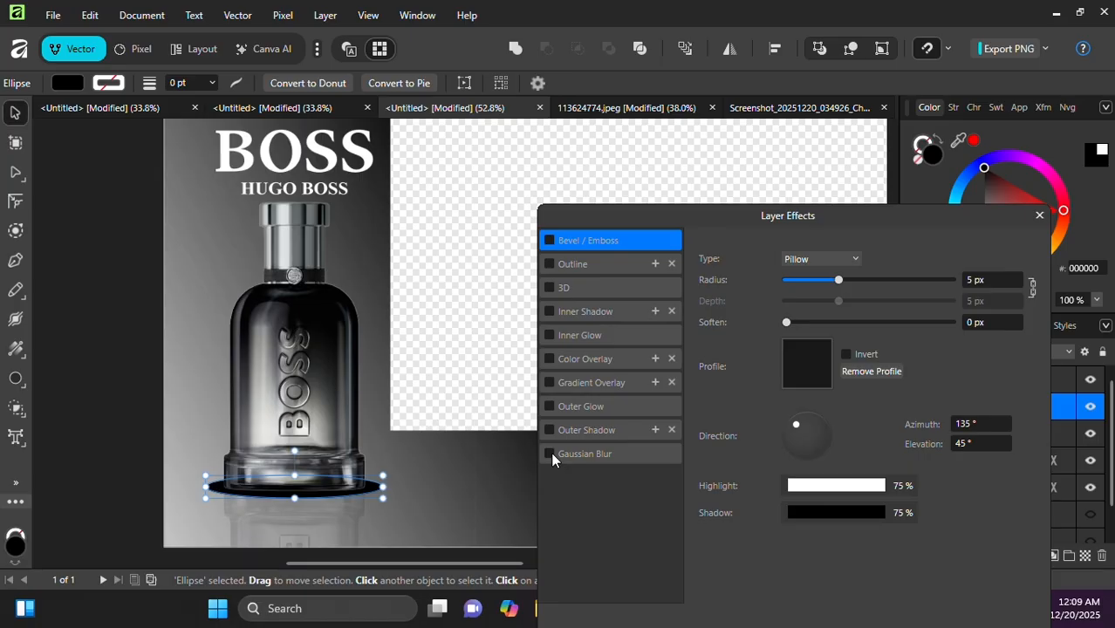
pyautogui.click(550, 452)
pyautogui.moveTo(789, 264); pyautogui.dragTo(868, 270)
pyautogui.click(1039, 215)
pyautogui.scroll(2, 322, 432)
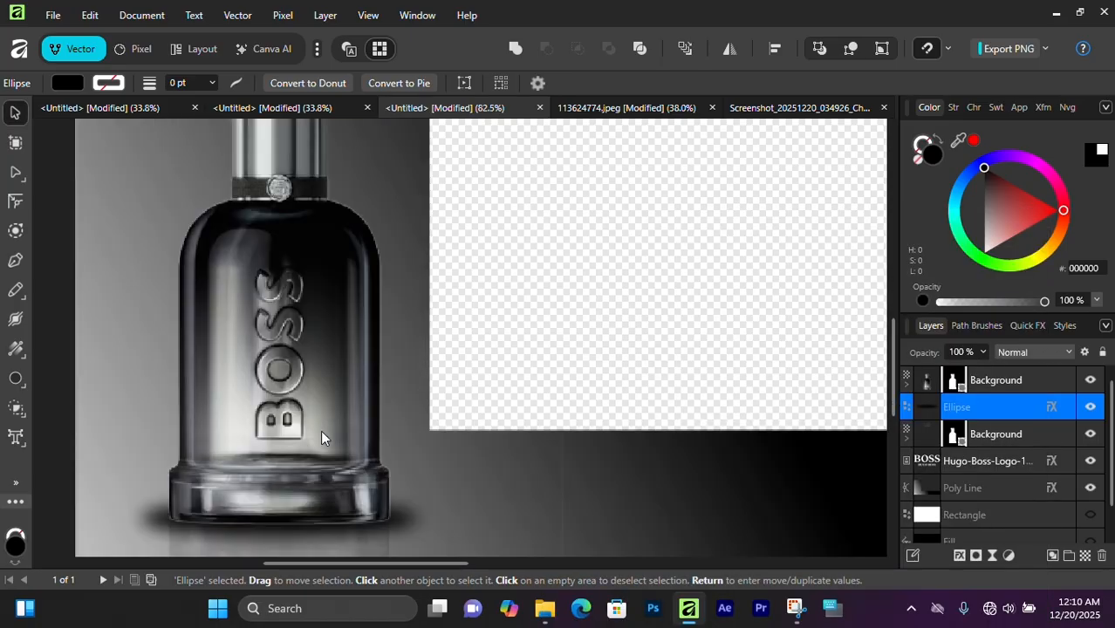
# Step: Shift the blurred shadow ellipse slightly lower under the bottle's base and set its opacity to 78%
pyautogui.moveTo(277, 535); pyautogui.dragTo(280, 550)
pyautogui.scroll(-1, 297, 523)
pyautogui.moveTo(308, 463); pyautogui.dragTo(283, 467)
pyautogui.moveTo(929, 355); pyautogui.dragTo(903, 362)
pyautogui.scroll(-3, 371, 449)
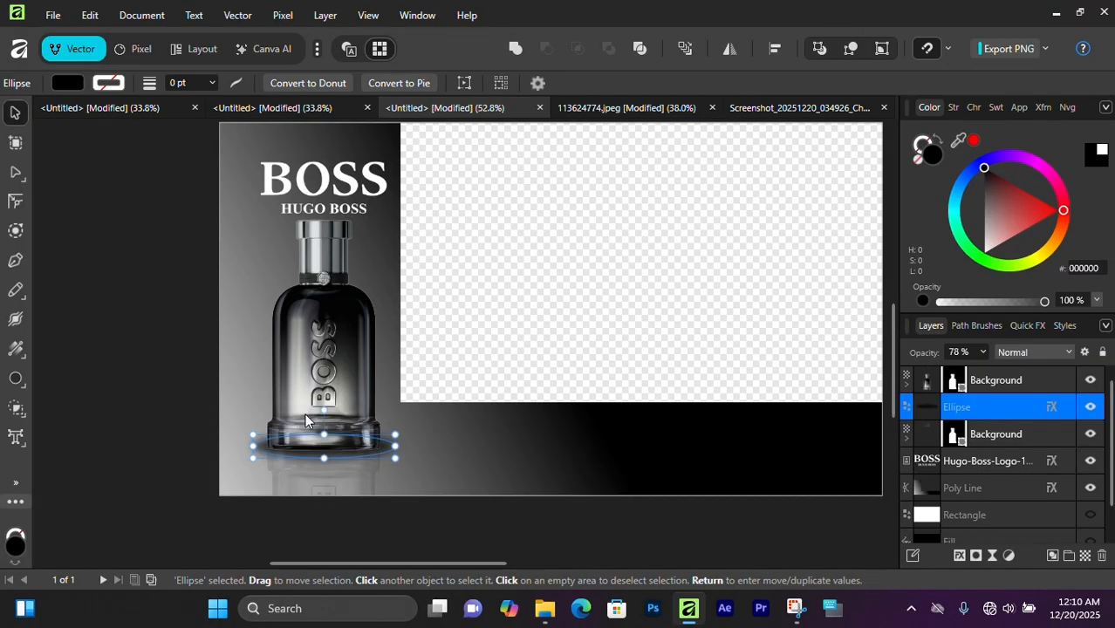
# Step: Narrow the shadow ellipse slightly from both sides to fit the bottle's base more closely
pyautogui.scroll(5, 295, 416)
pyautogui.moveTo(168, 502); pyautogui.dragTo(182, 502)
pyautogui.moveTo(599, 503); pyautogui.dragTo(586, 504)
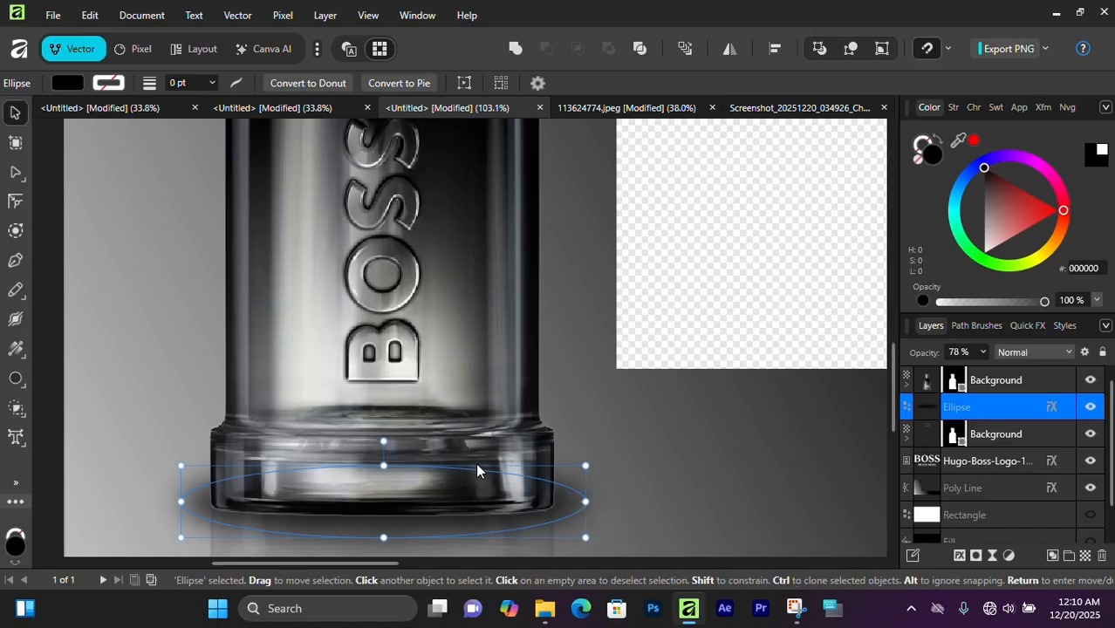
# Step: Set the shadow ellipse's opacity to 90% and deselect it
pyautogui.scroll(-4, 476, 465)
pyautogui.click(423, 553)
pyautogui.scroll(-3, 492, 496)
pyautogui.scroll(4, 489, 484)
pyautogui.click(473, 471)
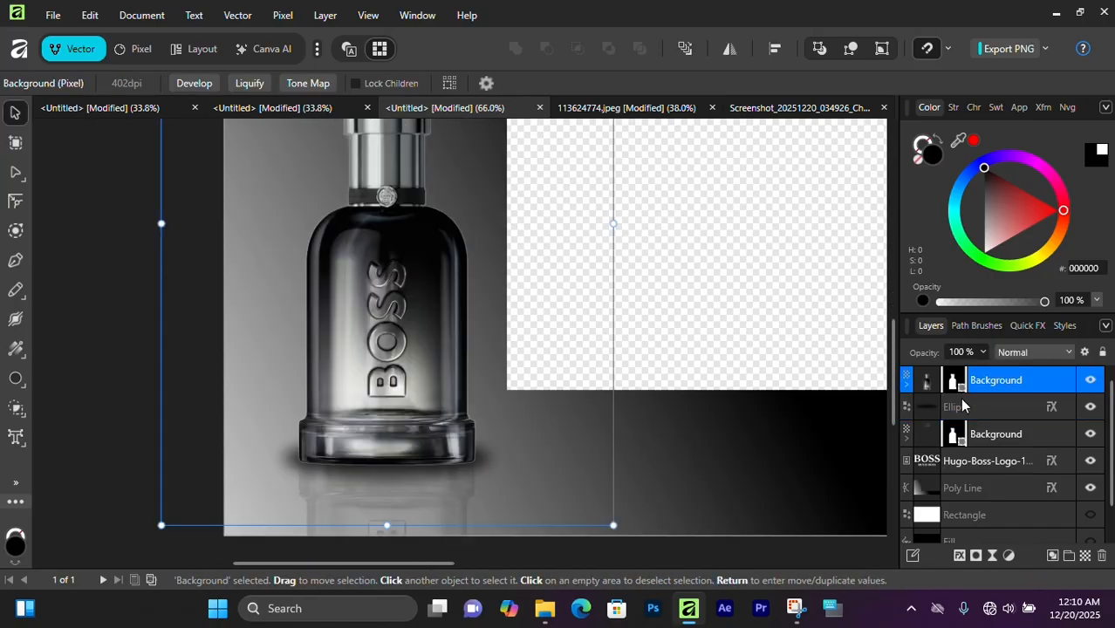
pyautogui.click(957, 407)
pyautogui.click(488, 553)
pyautogui.scroll(-4, 357, 415)
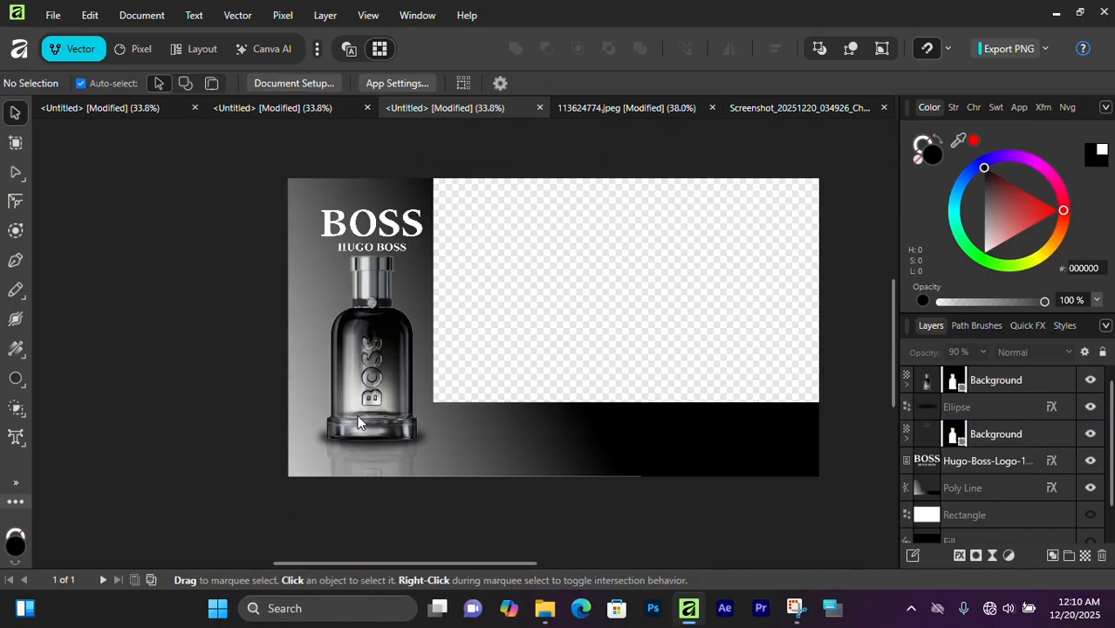
pyautogui.scroll(2, 357, 415)
pyautogui.press('space')
pyautogui.moveTo(590, 409); pyautogui.dragTo(455, 453)
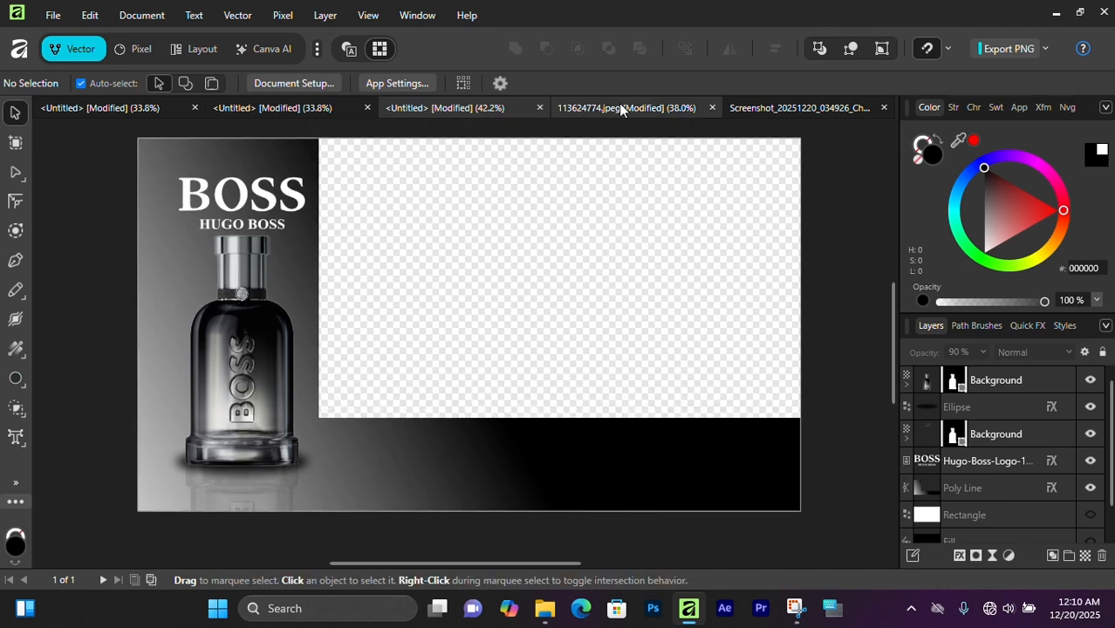
# Step: Check the slogan wording in the reference screenshot document and add the art text "BOTTLED BEYOND" to the BOSS design
pyautogui.click(790, 107)
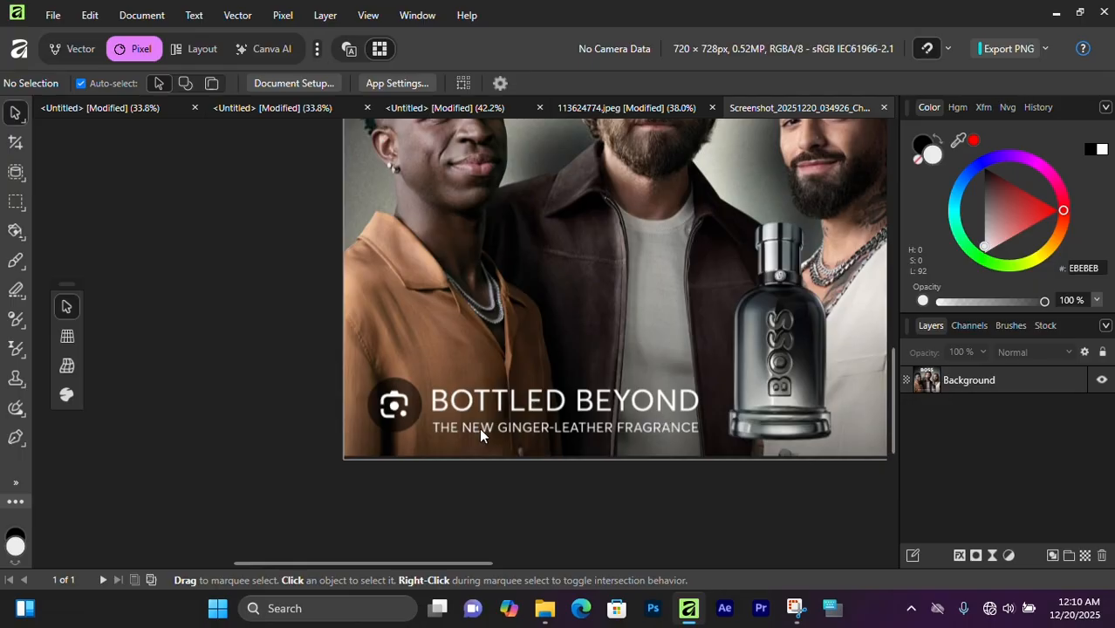
pyautogui.click(470, 111)
pyautogui.write('O')
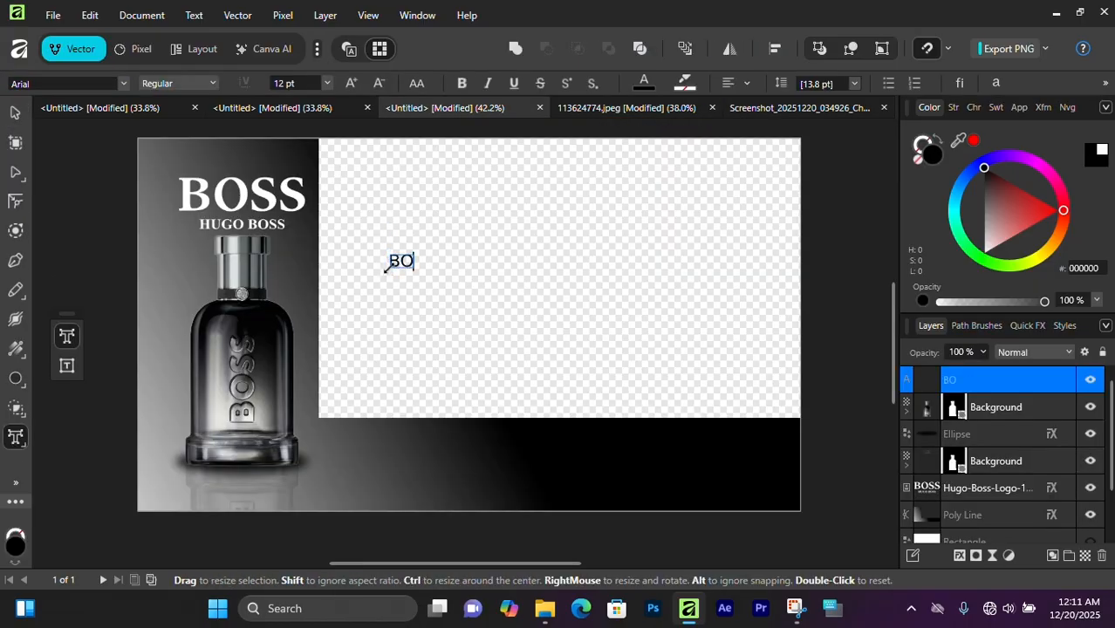
pyautogui.write('ND')
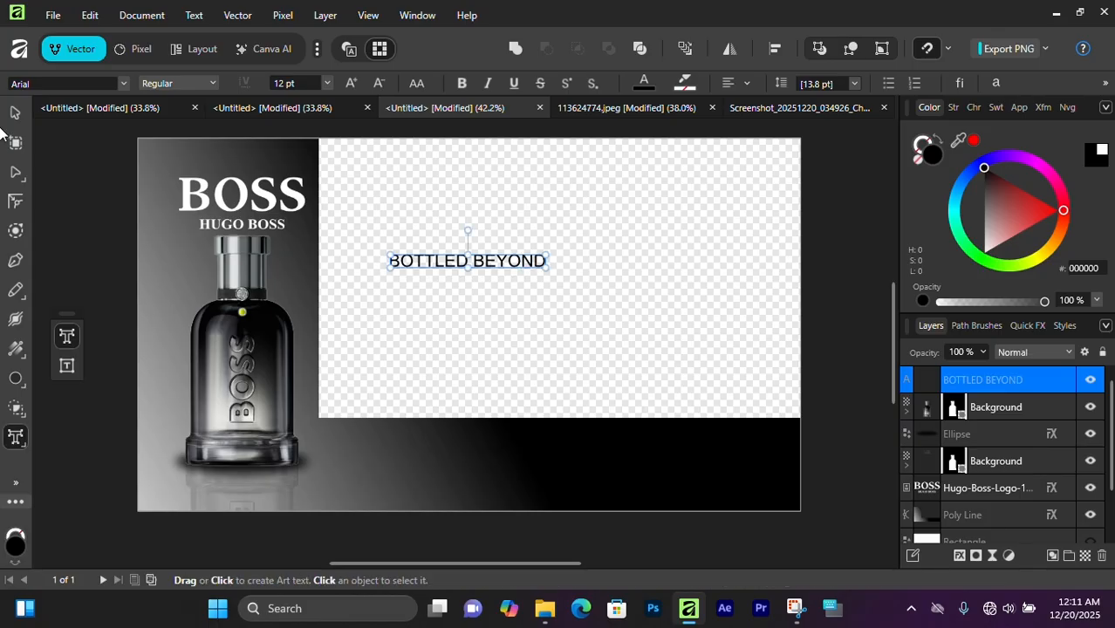
pyautogui.press('Escape')
# Step: Place the "BOTTLED BEYOND" heading on the panel's dark lower band at about 19.3 pt, coloured white
pyautogui.moveTo(515, 279); pyautogui.dragTo(608, 458)
pyautogui.moveTo(565, 450); pyautogui.dragTo(592, 453)
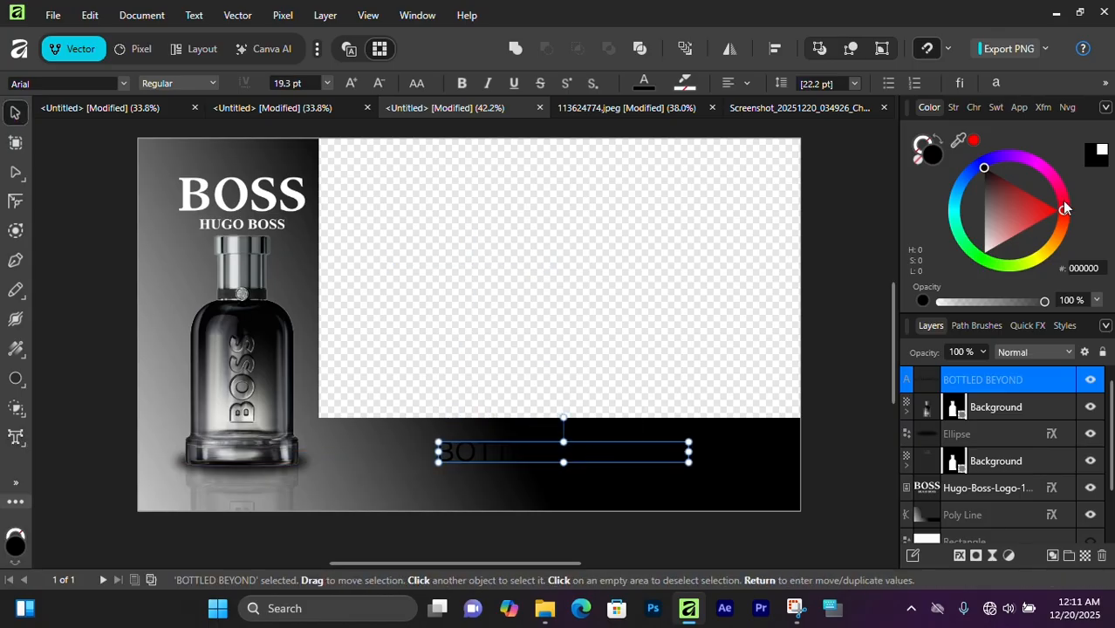
pyautogui.click(1105, 151)
# Step: Set the heading's font to Franie Test SemiLight at about 20.6 pt
pyautogui.scroll(1, 581, 419)
pyautogui.scroll(-1, 581, 418)
pyautogui.click(123, 83)
pyautogui.scroll(-4, 323, 271)
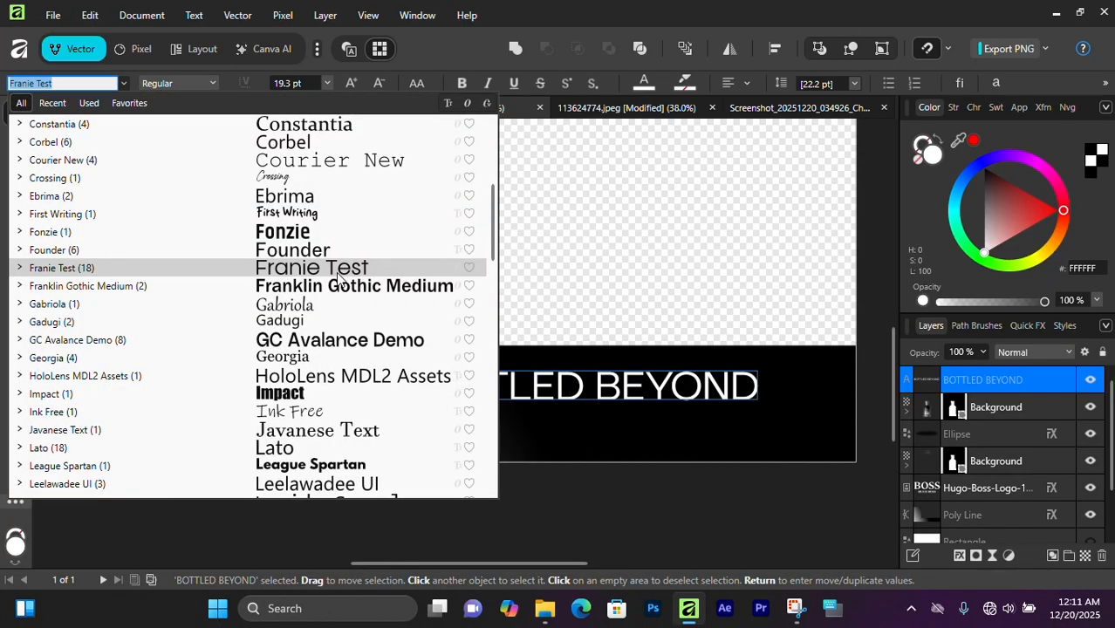
pyautogui.click(339, 270)
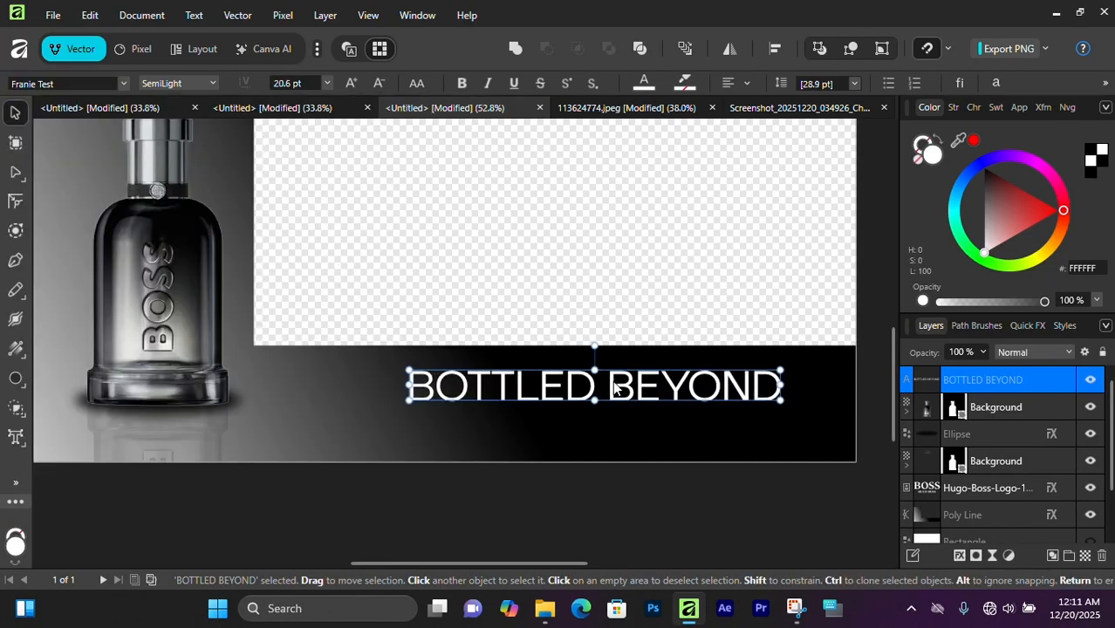
# Step: Duplicate the heading just below itself at about 14.4 pt and replace the copy's text with "The New Ginger-Leather Fragrance"
pyautogui.moveTo(621, 381); pyautogui.dragTo(622, 413)
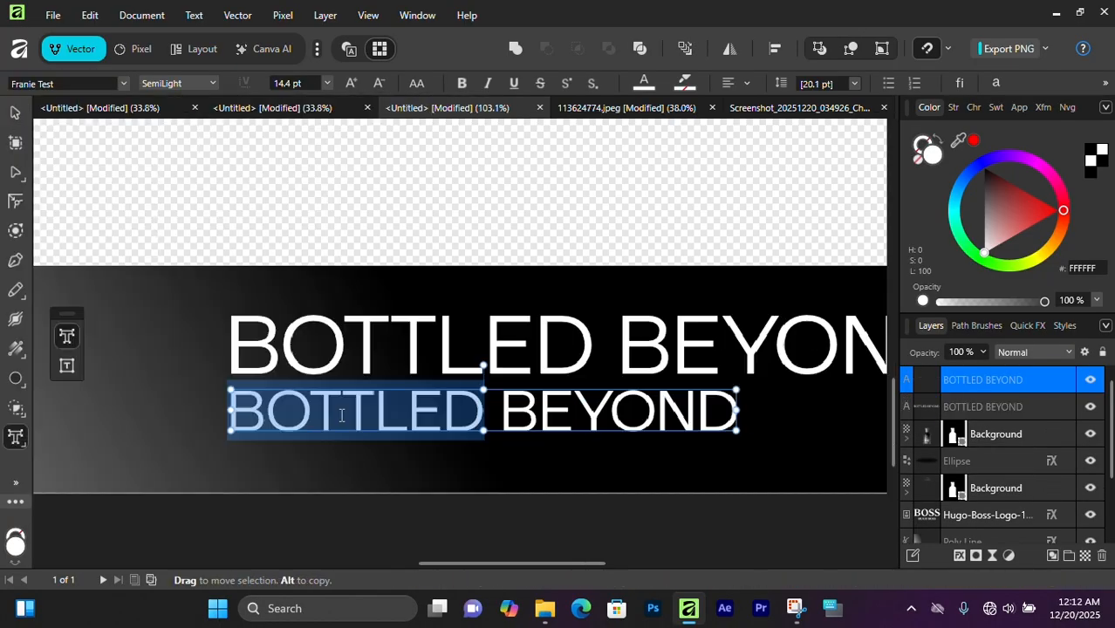
pyautogui.hotkey('ctrl', 'a')
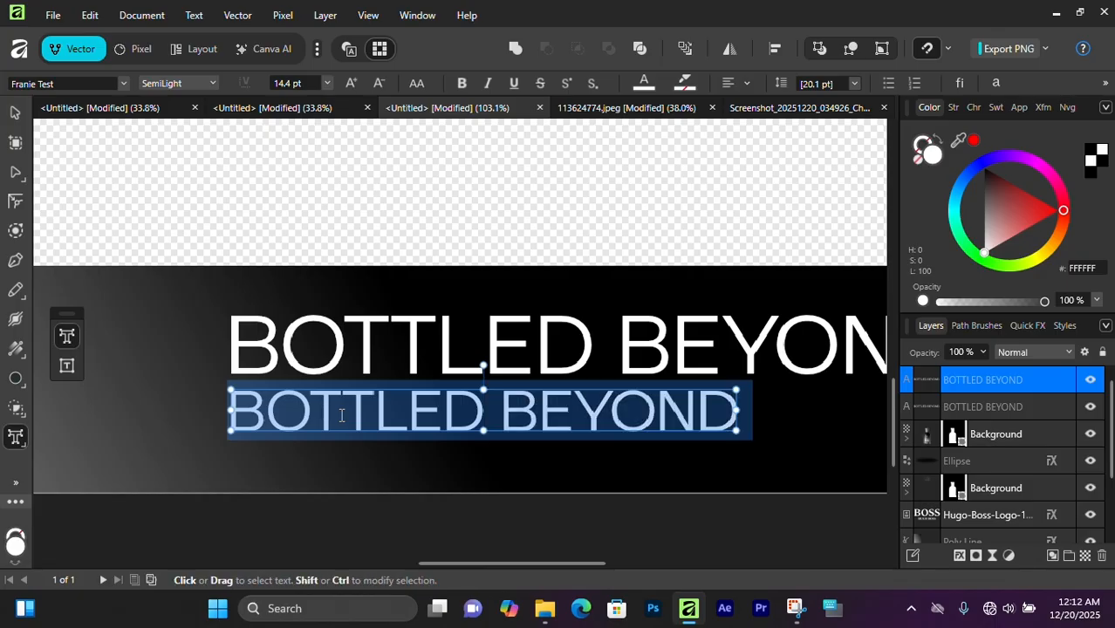
pyautogui.write('The New Ginge')
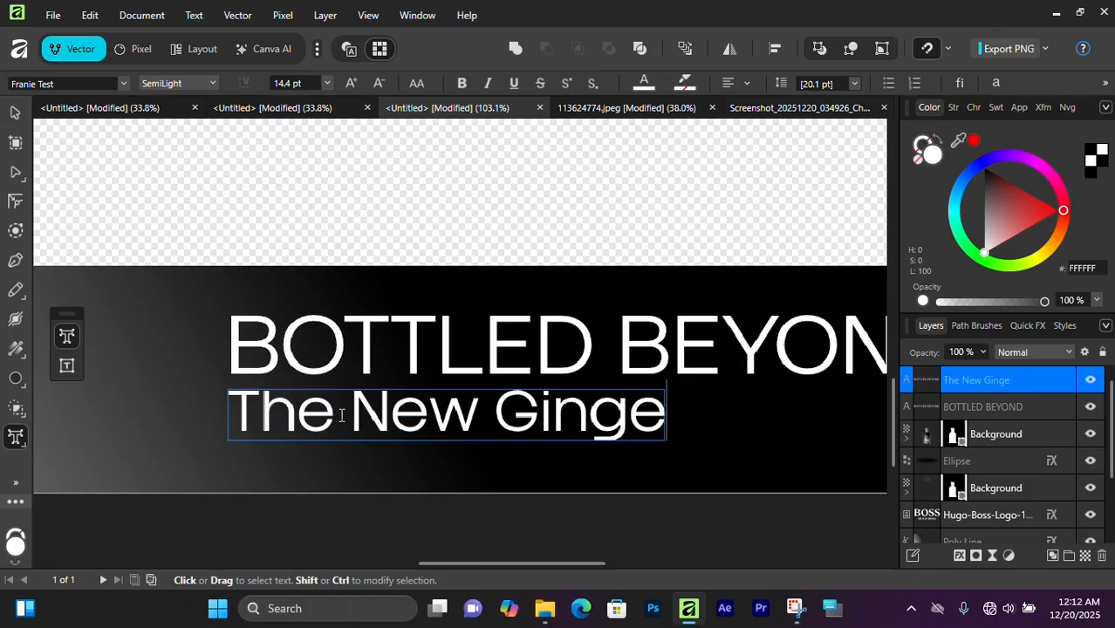
pyautogui.write('r-Leather Fragrance')
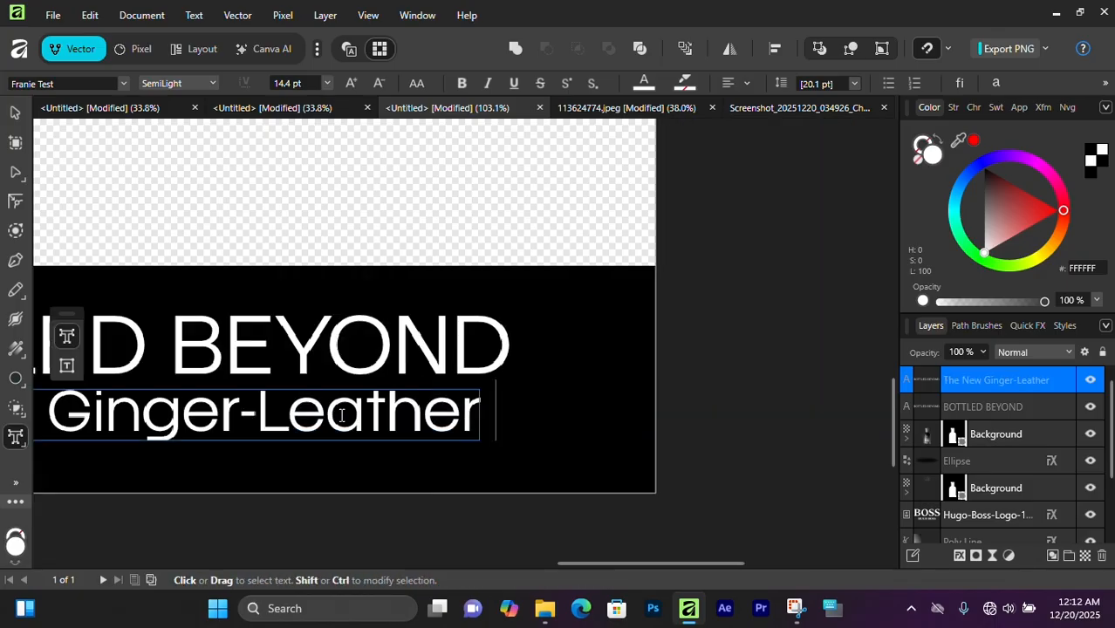
pyautogui.click(15, 114)
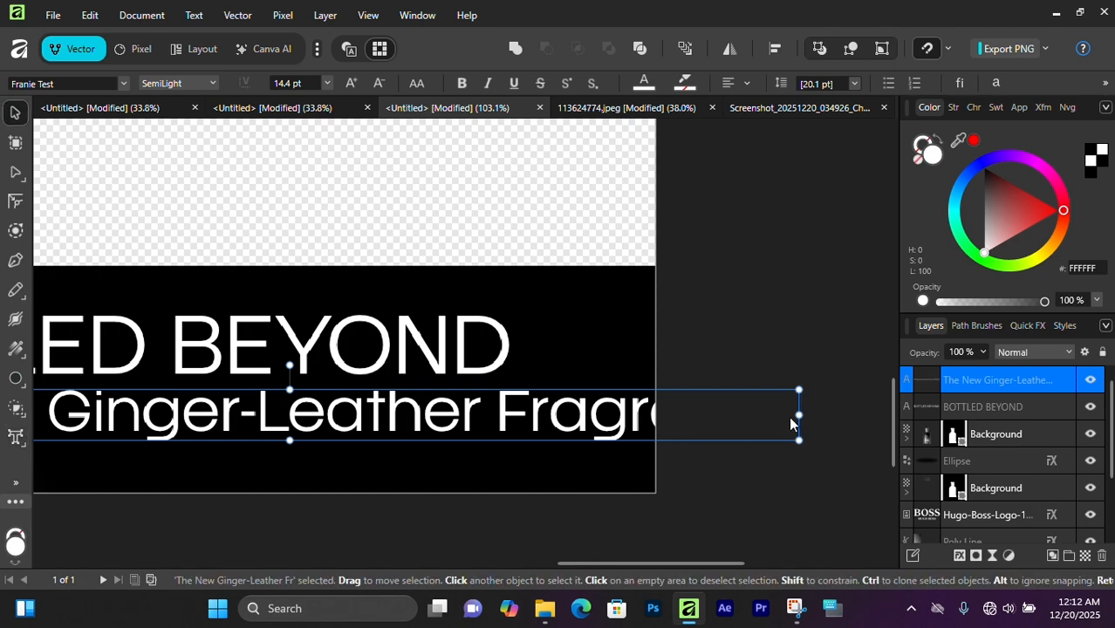
# Step: Shrink the tagline to about 8.5 pt and position it beneath the "BOTTLED BEYOND" heading
pyautogui.moveTo(798, 416); pyautogui.dragTo(588, 416)
pyautogui.press('space')
pyautogui.moveTo(455, 429); pyautogui.dragTo(736, 437)
pyautogui.moveTo(868, 424); pyautogui.dragTo(699, 424)
pyautogui.scroll(-2, 573, 433)
pyautogui.moveTo(244, 427); pyautogui.dragTo(260, 427)
pyautogui.scroll(-2, 290, 439)
pyautogui.press('space')
pyautogui.moveTo(384, 402); pyautogui.dragTo(530, 439)
# Step: Nudge the heading and the tagline together to the left along the dark band and deselect them
pyautogui.keyDown('shift'); pyautogui.click(976, 410); pyautogui.keyUp('shift')
pyautogui.hotkey('shift', 'Left')
pyautogui.hotkey('shift', 'Left')
pyautogui.hotkey('shift', 'Left')
pyautogui.hotkey('shift', 'Left')
pyautogui.hotkey('shift', 'Left')
pyautogui.hotkey('shift', 'Left')
pyautogui.hotkey('shift', 'Left')
pyautogui.hotkey('shift', 'Left')
pyautogui.hotkey('shift', 'Left')
pyautogui.hotkey('shift', 'Left')
pyautogui.hotkey('shift', 'Left')
pyautogui.hotkey('shift', 'Left')
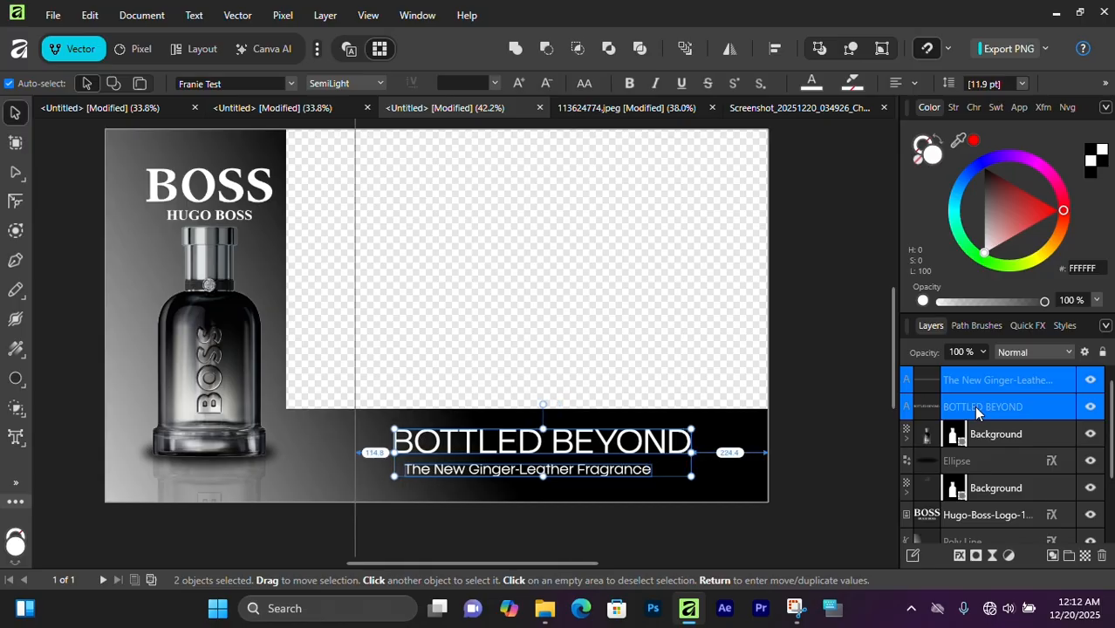
pyautogui.hotkey('ctrl', 'd')
# Step: Reduce the "BOTTLED BEYOND" heading to about 18.3 pt so its width is closer to the tagline's
pyautogui.scroll(2, 577, 446)
pyautogui.click(577, 444)
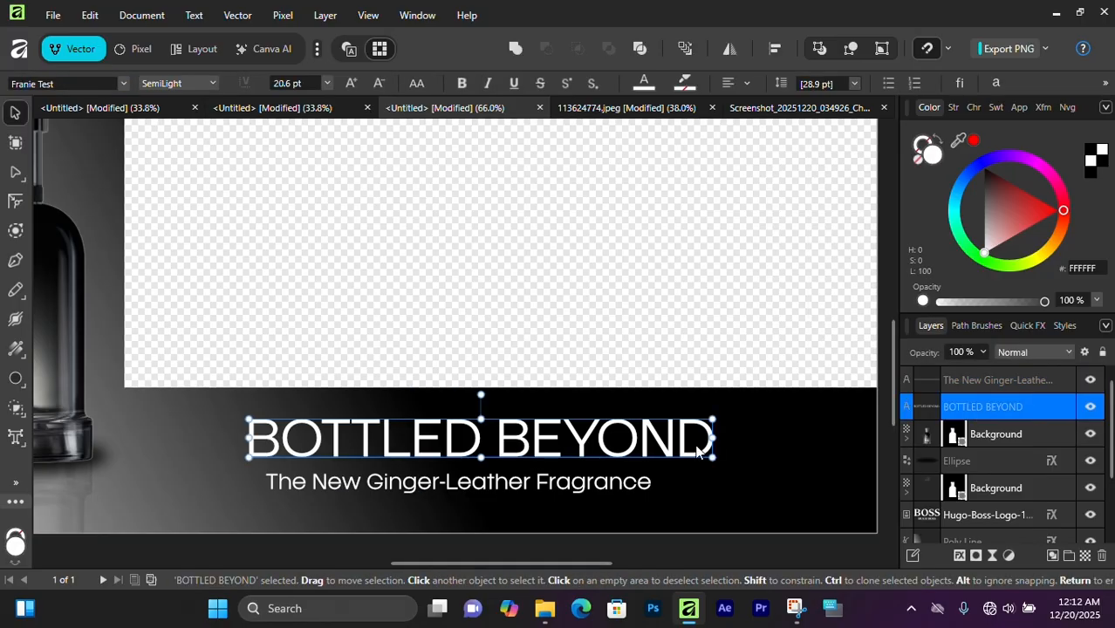
pyautogui.moveTo(716, 439); pyautogui.dragTo(665, 439)
# Step: Nudge the tagline up closer to the heading and deselect it
pyautogui.click(521, 481)
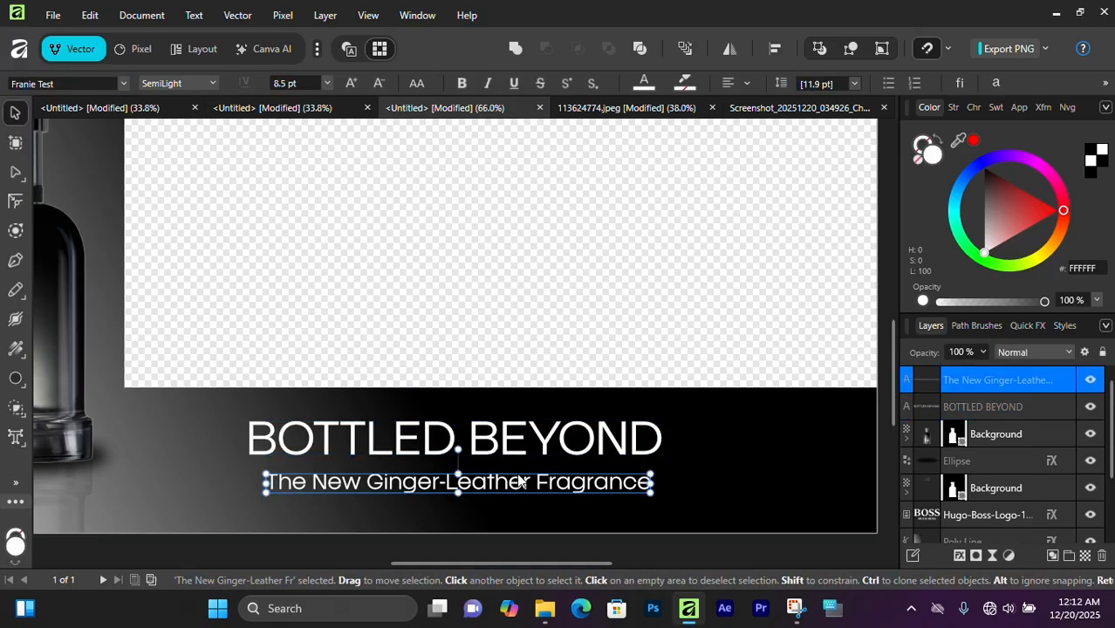
pyautogui.press('Up')
pyautogui.press('Up')
pyautogui.press('Up')
pyautogui.press('Up')
pyautogui.press('Up')
pyautogui.press('Up')
pyautogui.press('Up')
pyautogui.hotkey('ctrl', 'd')
pyautogui.scroll(-2, 436, 415)
pyautogui.moveTo(376, 291); pyautogui.dragTo(412, 258)
pyautogui.scroll(1, 550, 434)
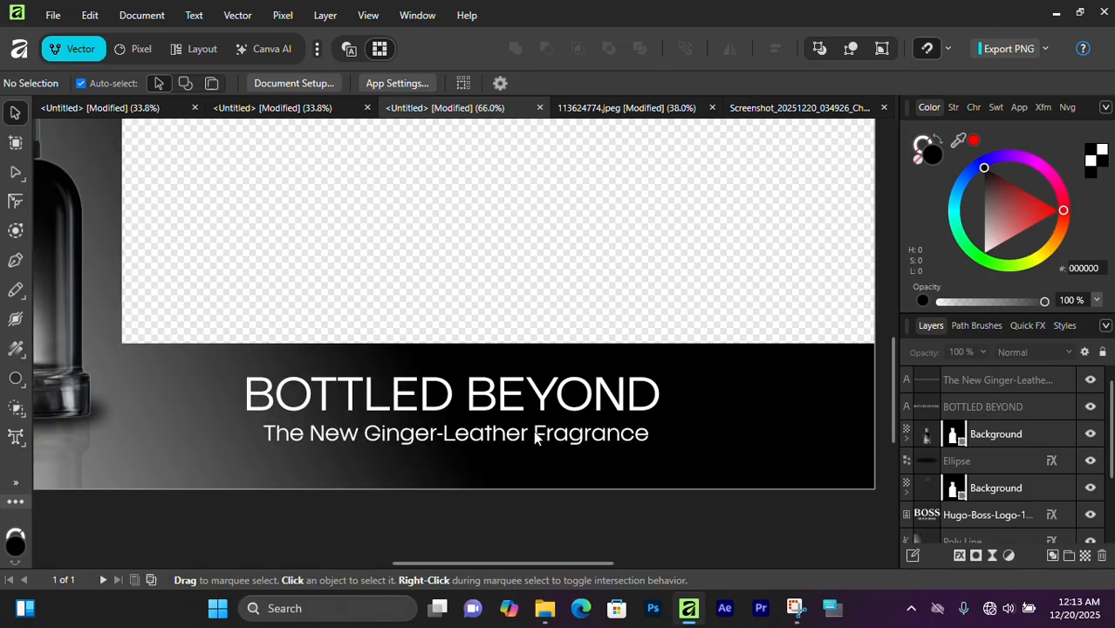
# Step: Duplicate the tagline below and to the right of the original and shrink the copy to about 4.1 pt
pyautogui.click(535, 437)
pyautogui.moveTo(534, 438); pyautogui.dragTo(658, 455)
pyautogui.moveTo(776, 461); pyautogui.dragTo(647, 460)
pyautogui.moveTo(540, 461); pyautogui.dragTo(720, 465)
# Step: Replace the small tagline copy's text with "#BeYour Own Boss"
pyautogui.doubleClick(720, 462)
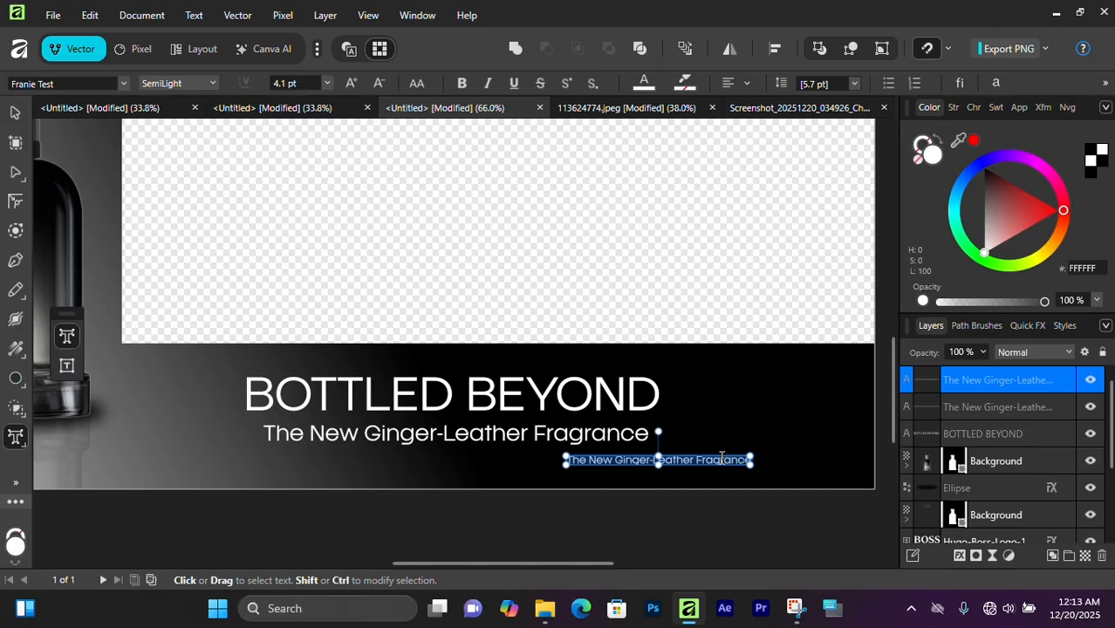
pyautogui.write('#BeYour O')
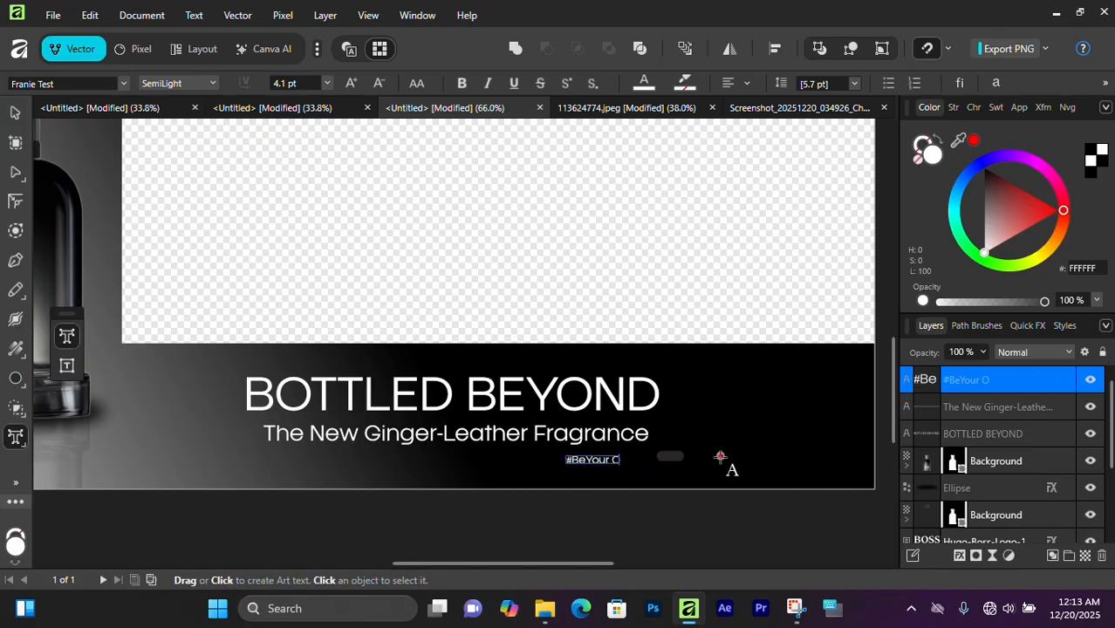
pyautogui.write('wn Boss')
pyautogui.click(16, 113)
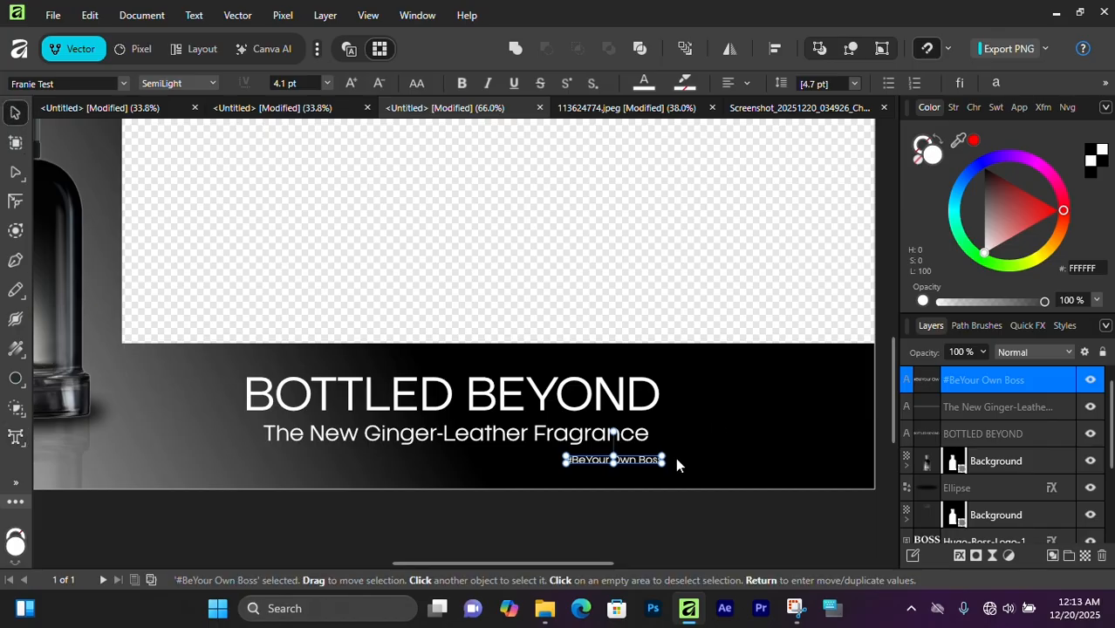
# Step: Enlarge the hashtag text to about 6.2 pt and place it near the band's right end, level with the tagline
pyautogui.scroll(1, 665, 452)
pyautogui.scroll(-2, 680, 449)
pyautogui.moveTo(669, 469); pyautogui.dragTo(789, 456)
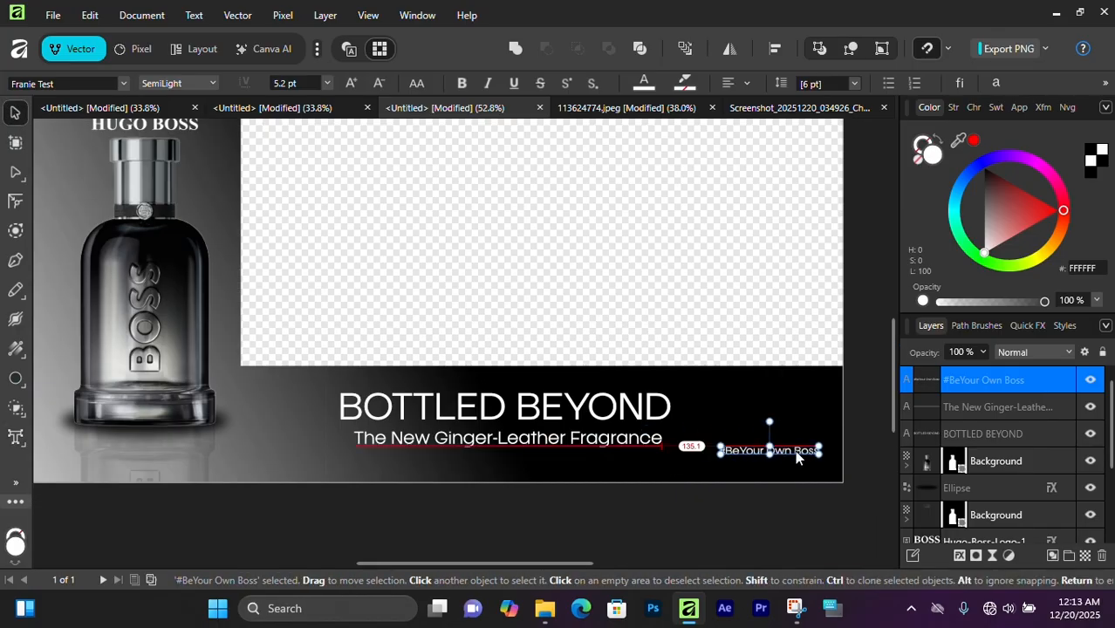
pyautogui.scroll(-2, 789, 456)
pyautogui.scroll(2, 789, 455)
pyautogui.moveTo(721, 447); pyautogui.dragTo(702, 435)
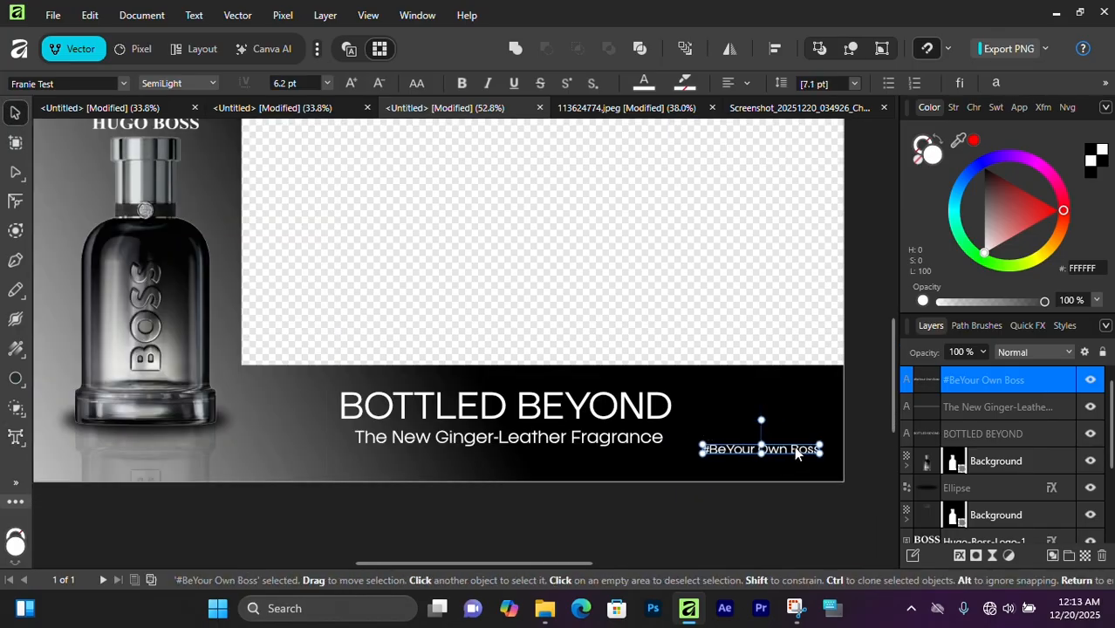
pyautogui.moveTo(794, 448); pyautogui.dragTo(797, 439)
pyautogui.click(761, 513)
# Step: Move the heading and tagline together slightly left, away from the hashtag
pyautogui.click(630, 406)
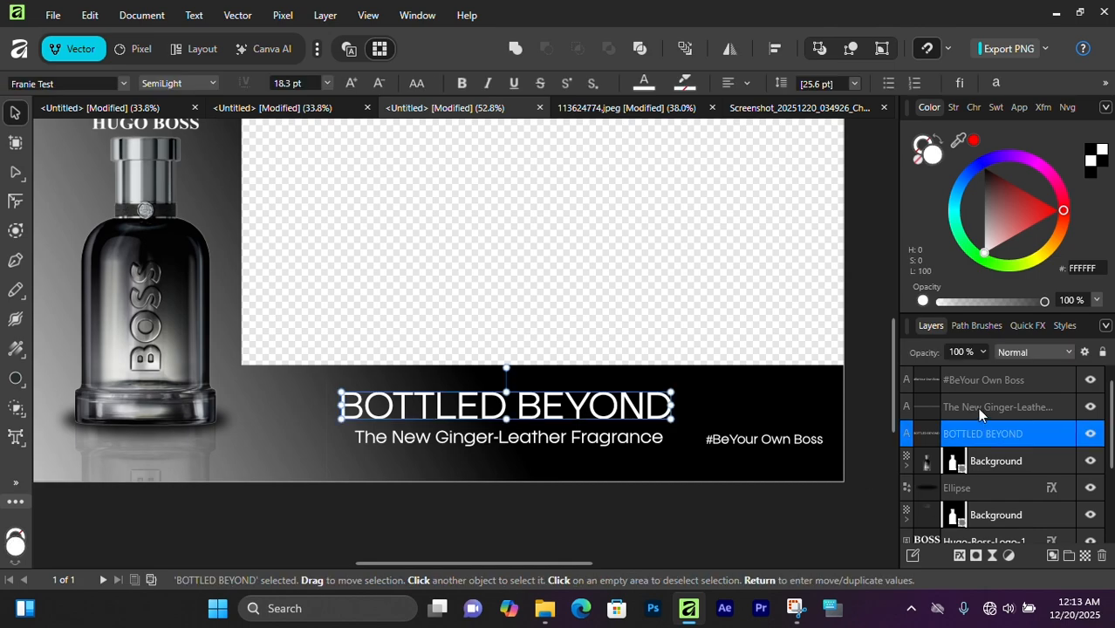
pyautogui.keyDown('shift'); pyautogui.click(980, 410); pyautogui.keyUp('shift')
pyautogui.moveTo(610, 419); pyautogui.dragTo(594, 419)
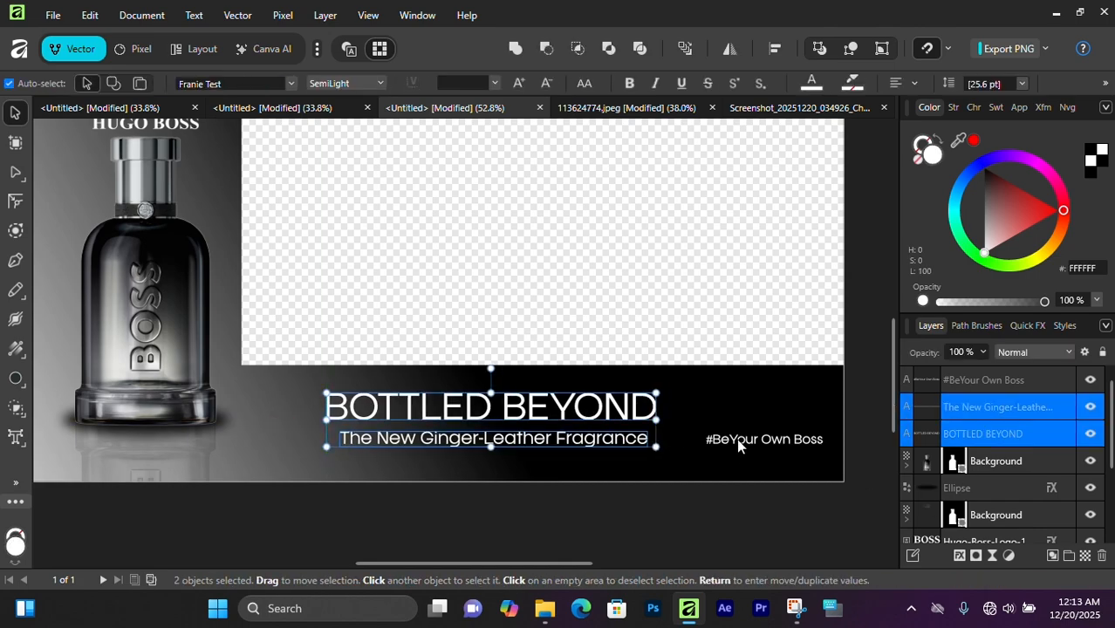
# Step: Enlarge the hashtag text to about 6.7 pt and shift it slightly left within the bottom band
pyautogui.click(736, 438)
pyautogui.moveTo(771, 435); pyautogui.dragTo(761, 437)
pyautogui.click(565, 373)
pyautogui.moveTo(479, 302); pyautogui.dragTo(516, 350)
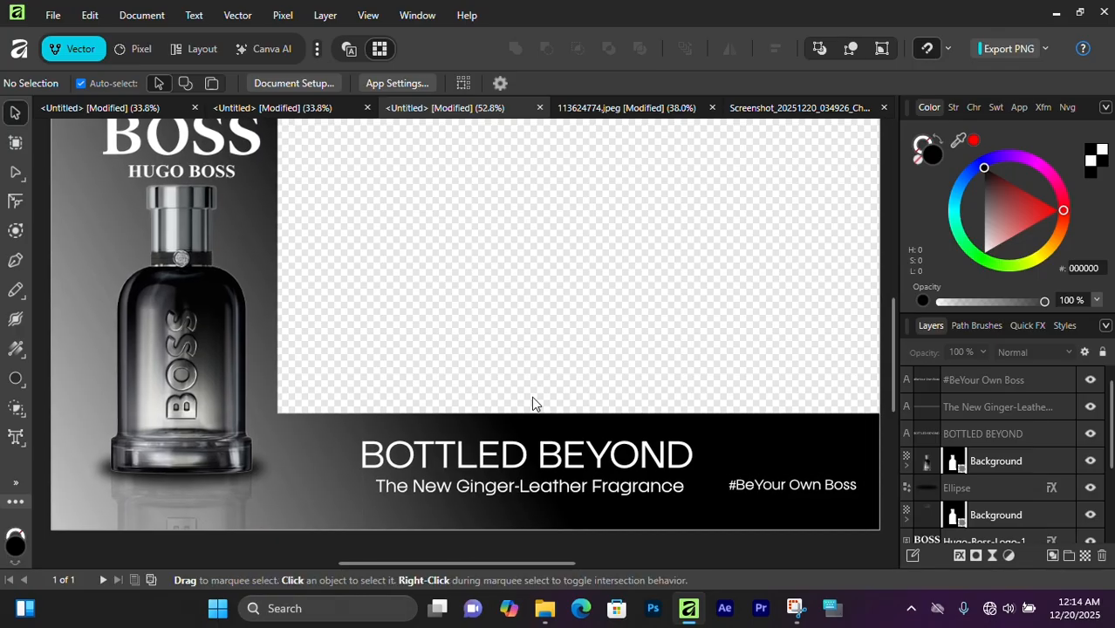
# Step: Nudge the heading and tagline together slightly left to widen the gap before the hashtag
pyautogui.click(551, 455)
pyautogui.keyDown('shift'); pyautogui.click(983, 408); pyautogui.keyUp('shift')
pyautogui.hotkey('shift', 'Left')
pyautogui.hotkey('shift', 'Left')
pyautogui.hotkey('shift', 'Left')
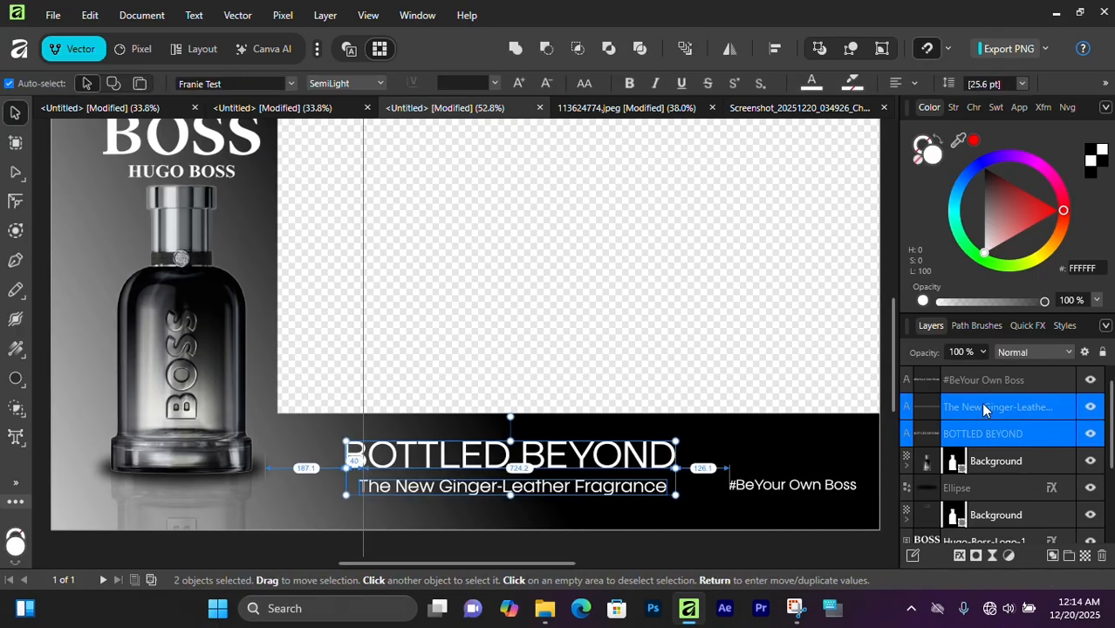
pyautogui.hotkey('shift', 'Right')
# Step: Examine the overall layout of the logo, bottle and bottom text, then clear the selection
pyautogui.scroll(-2, 356, 323)
pyautogui.scroll(1, 356, 322)
pyautogui.moveTo(467, 381); pyautogui.dragTo(516, 431)
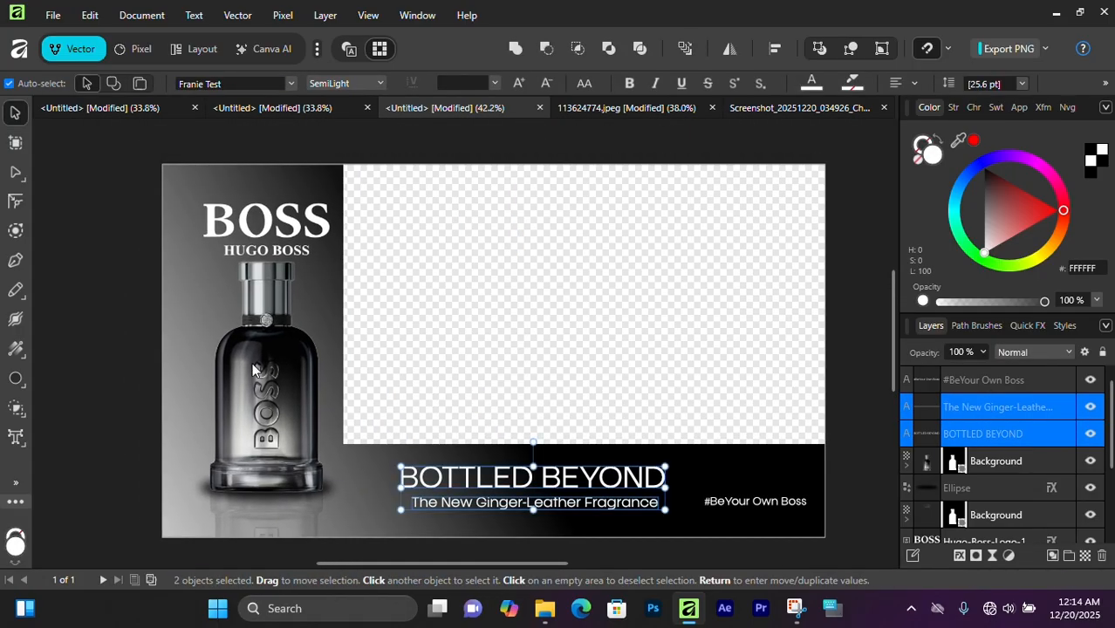
pyautogui.scroll(2, 249, 359)
pyautogui.click(302, 319)
pyautogui.scroll(-2, 666, 359)
pyautogui.moveTo(759, 415); pyautogui.dragTo(637, 391)
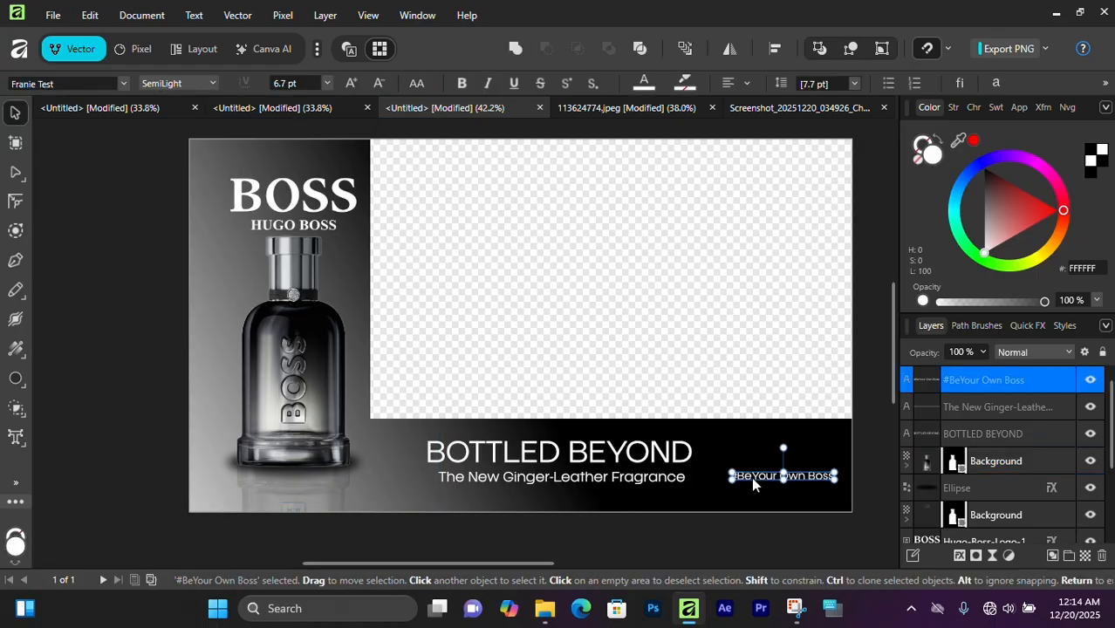
pyautogui.scroll(1, 751, 477)
pyautogui.click(506, 335)
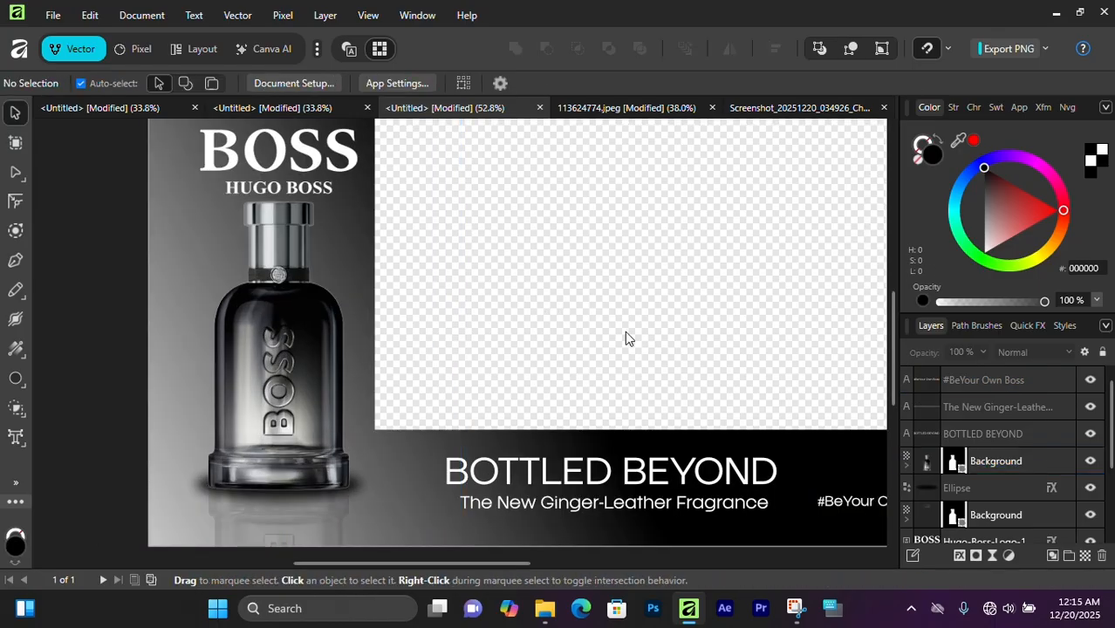
# Step: Add a Curves adjustment above the bottle layer and pull the master curve's midpoint down to about X 0.578, Y 0.308
pyautogui.click(294, 324)
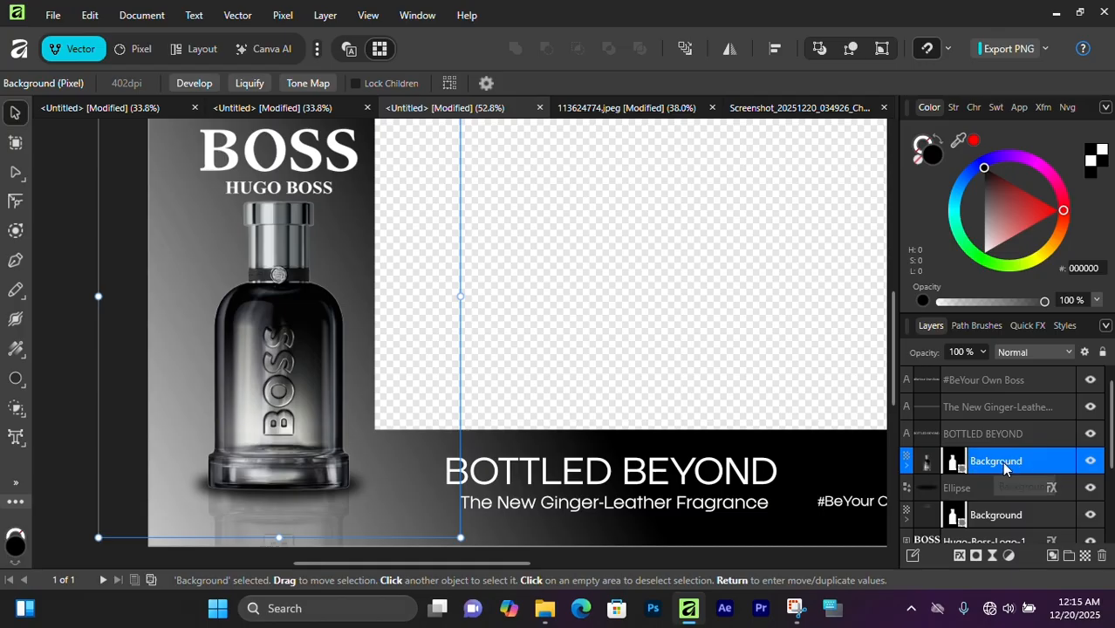
pyautogui.click(1009, 556)
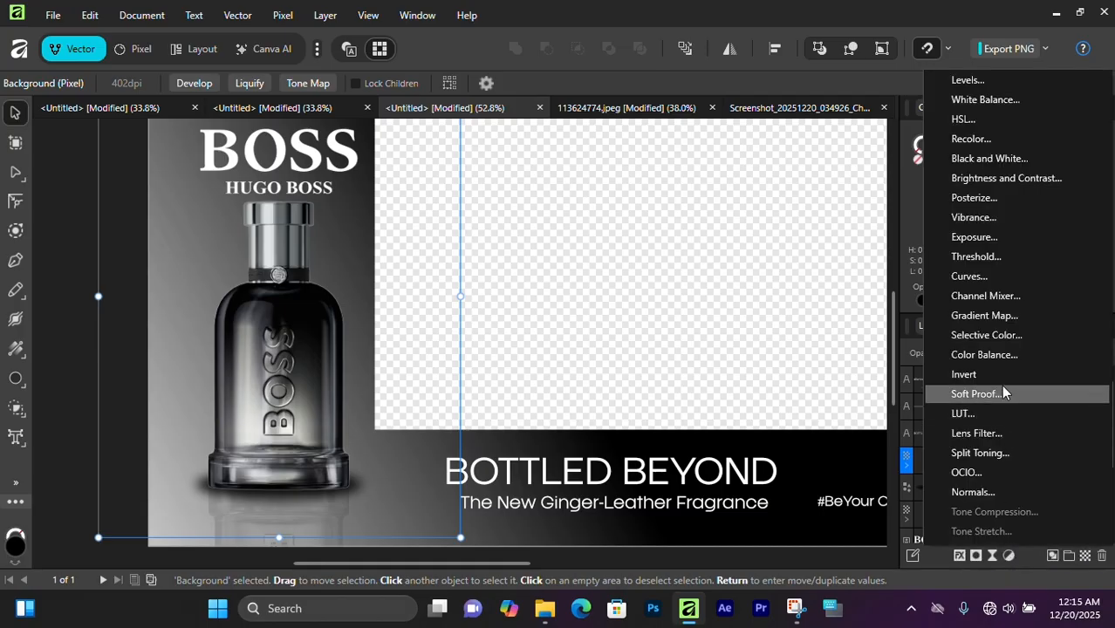
pyautogui.click(970, 275)
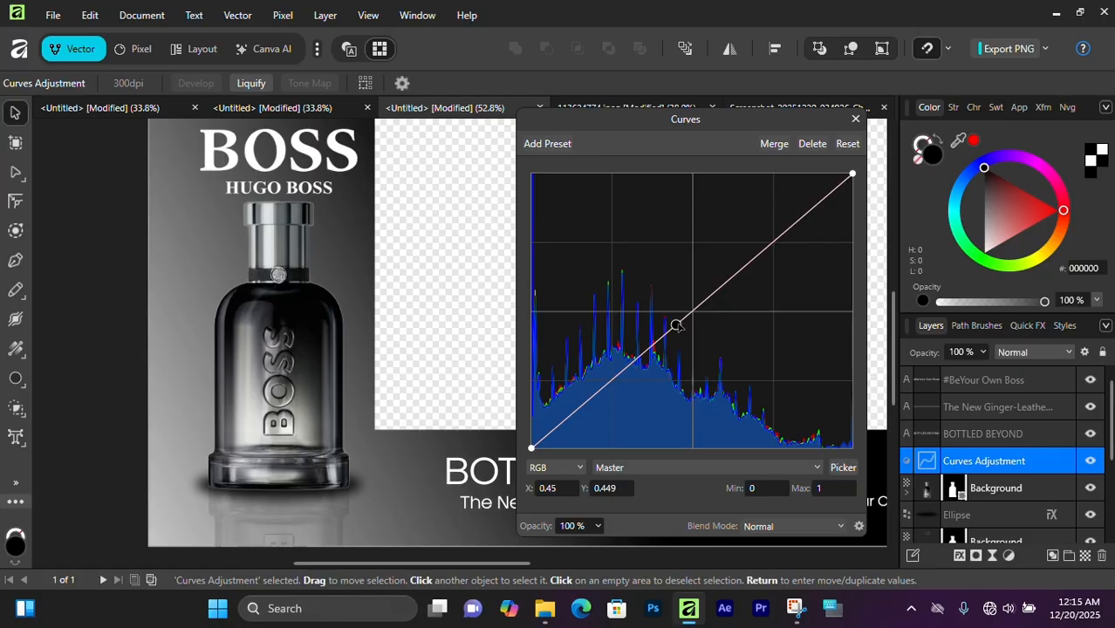
pyautogui.moveTo(679, 336); pyautogui.dragTo(713, 371)
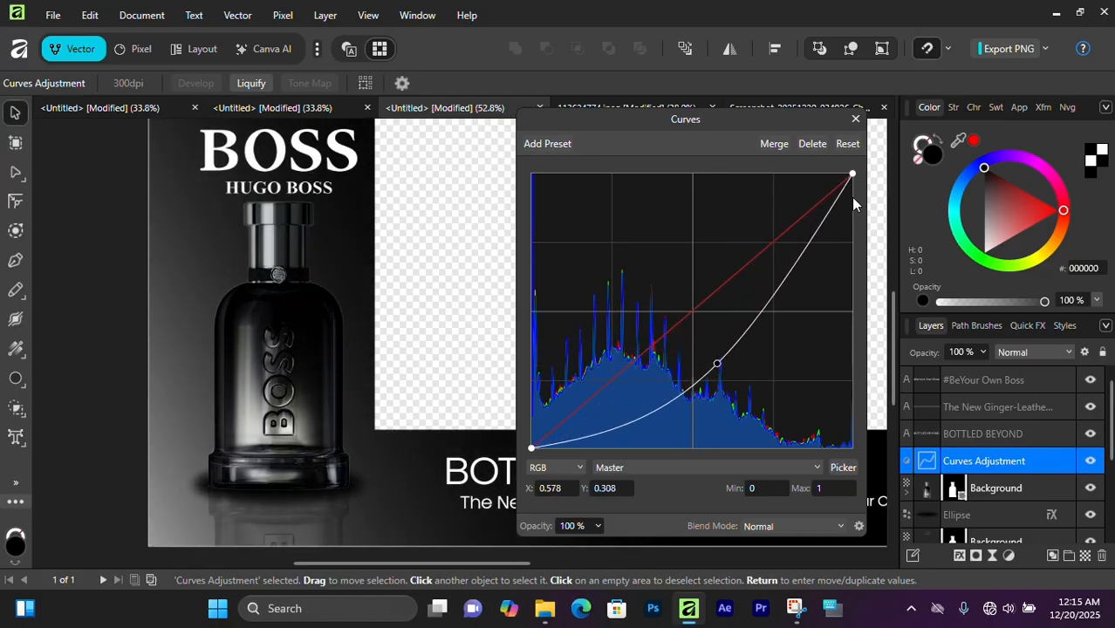
pyautogui.click(855, 119)
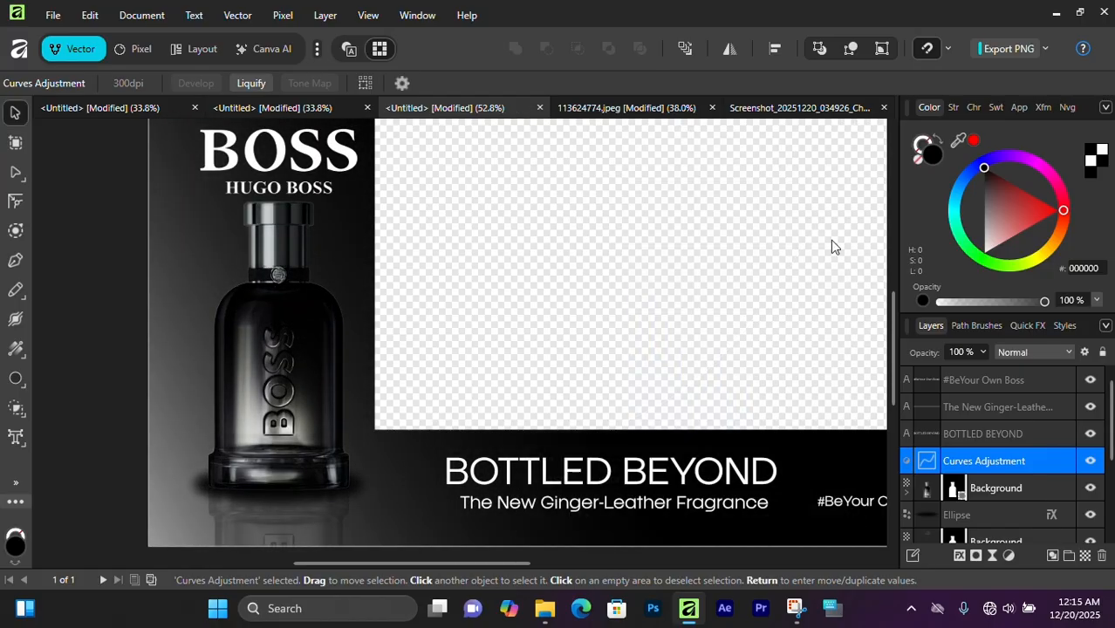
# Step: Add a mask to the Curves adjustment and invert it to hide the darkening
pyautogui.click(974, 555)
pyautogui.rightClick(957, 461)
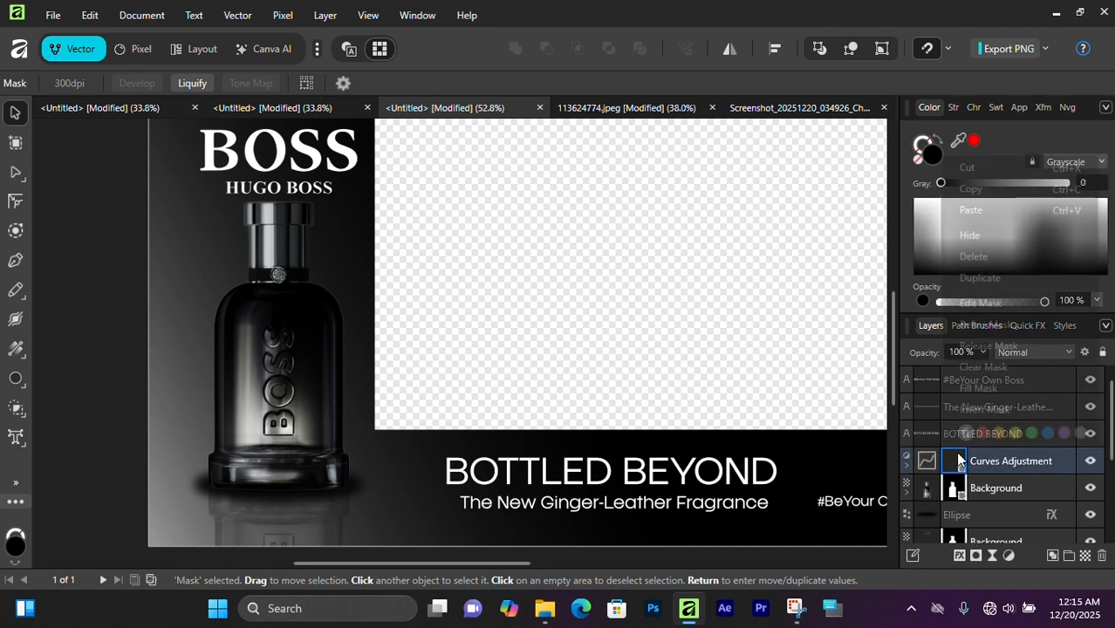
pyautogui.click(982, 412)
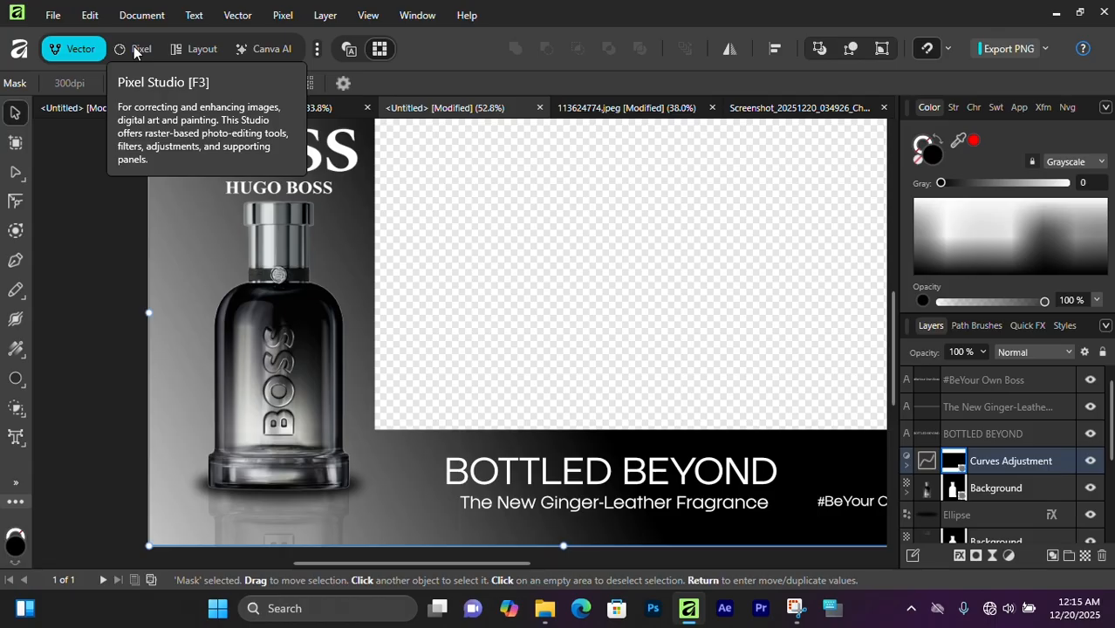
# Step: Switch to the Pixel studio, choose the Paint Brush and set the foreground colour to white FFFFFF
pyautogui.click(135, 50)
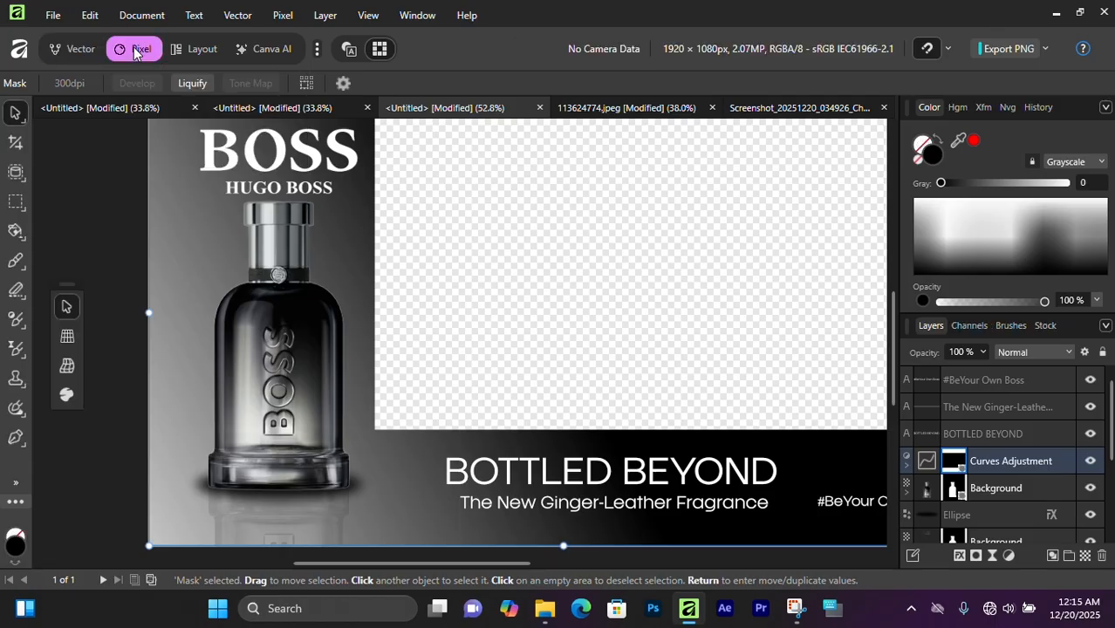
pyautogui.click(17, 260)
pyautogui.scroll(1, 281, 397)
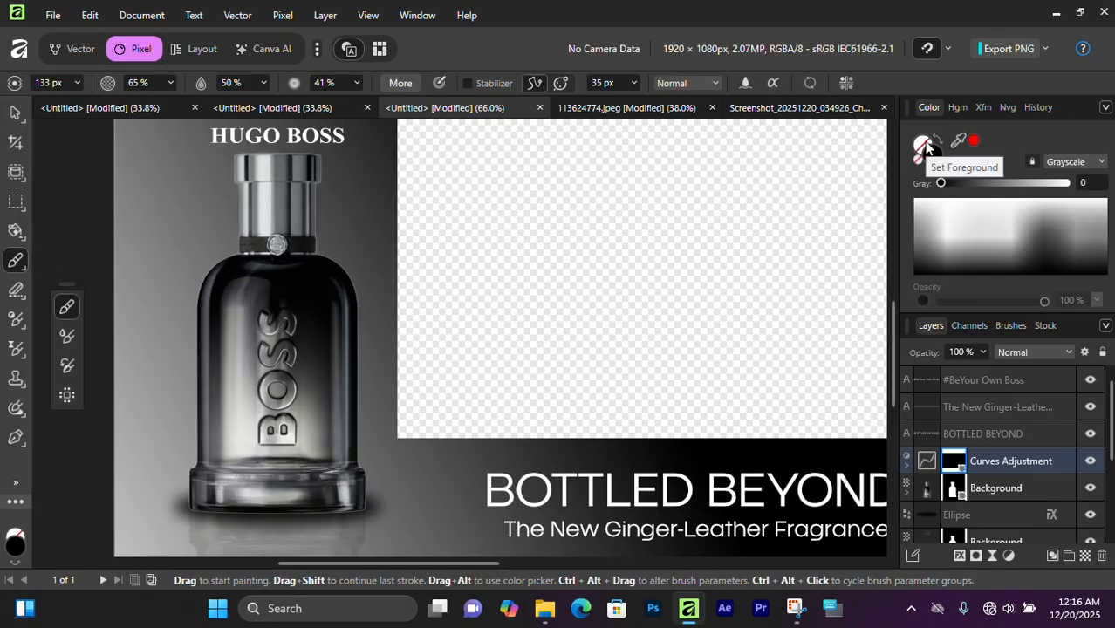
pyautogui.click(924, 146)
pyautogui.moveTo(425, 302); pyautogui.dragTo(265, 81)
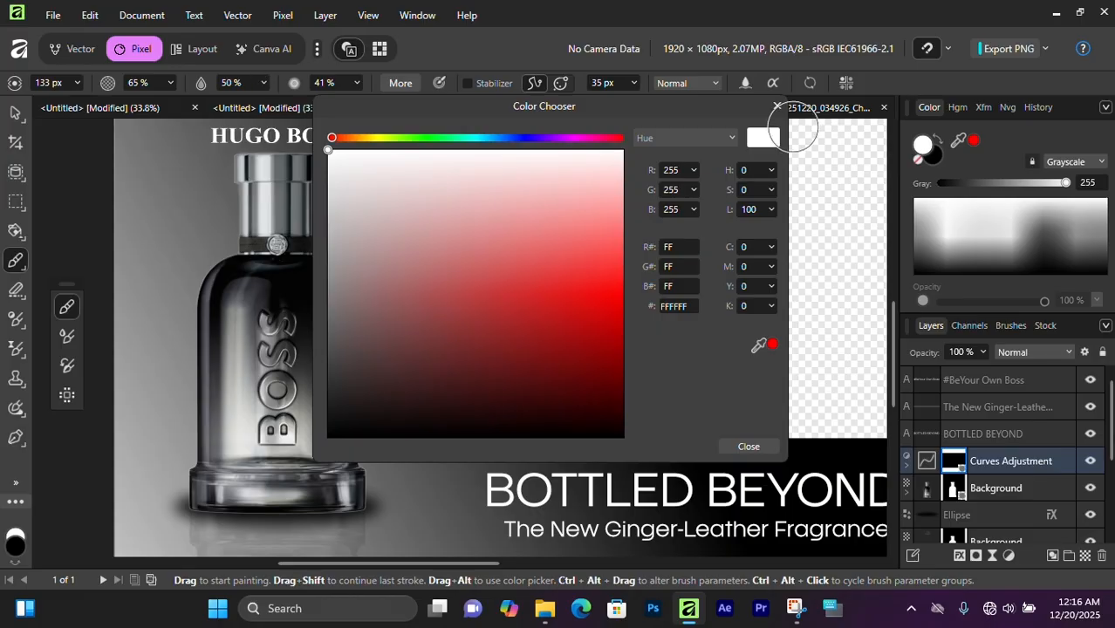
pyautogui.click(777, 106)
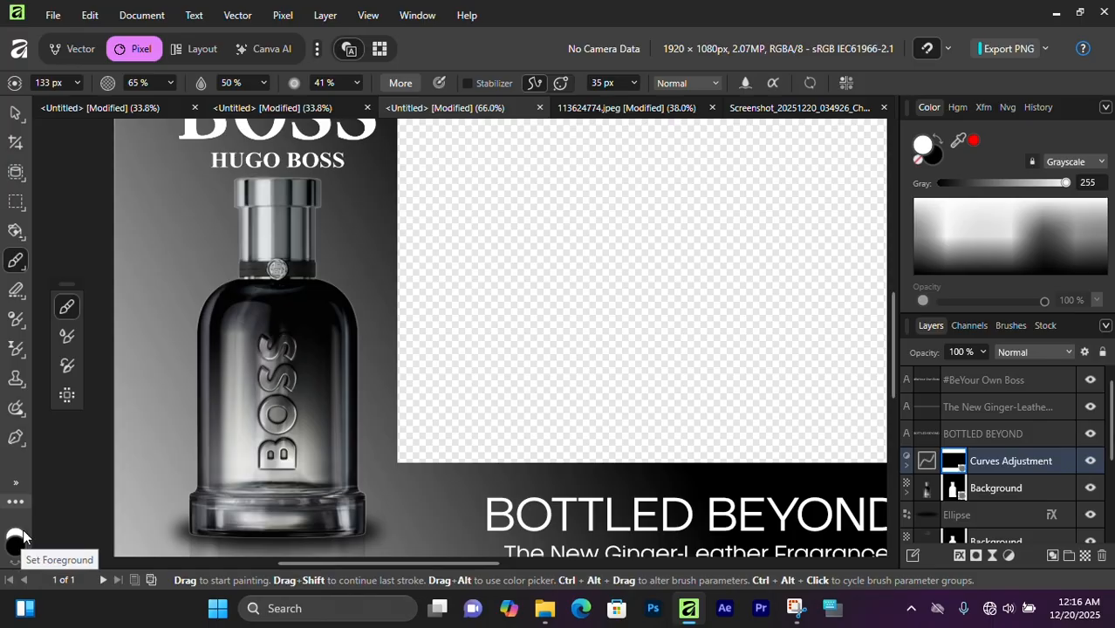
# Step: Paint white on the Curves mask over the bottle's shoulder and sides with a 133 px brush
pyautogui.scroll(3, 231, 369)
pyautogui.scroll(3, 231, 369)
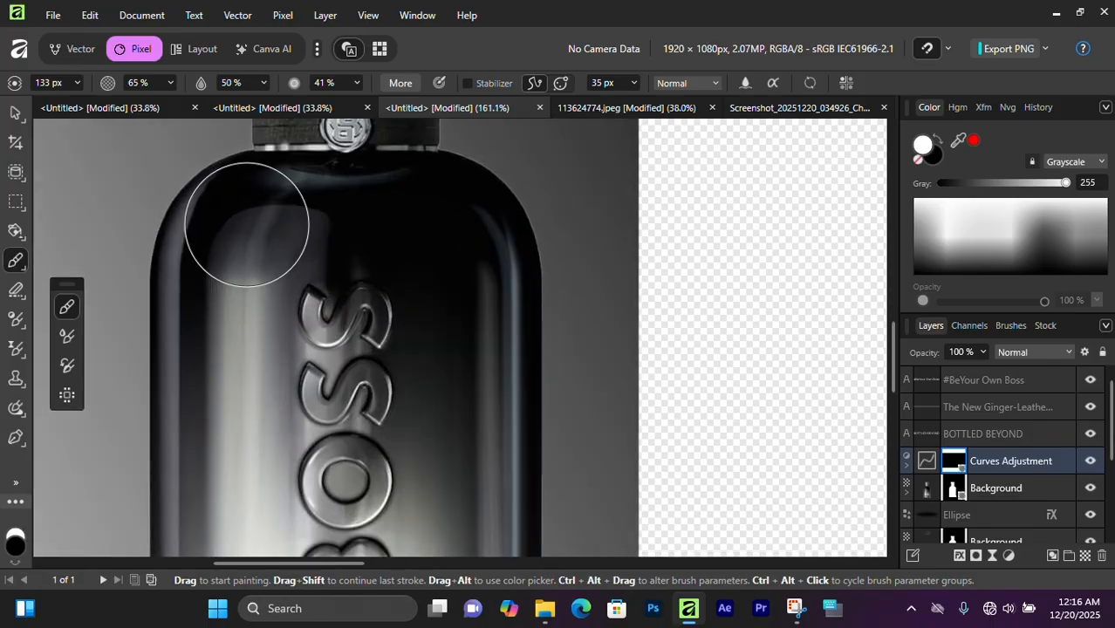
pyautogui.scroll(-3, 185, 431)
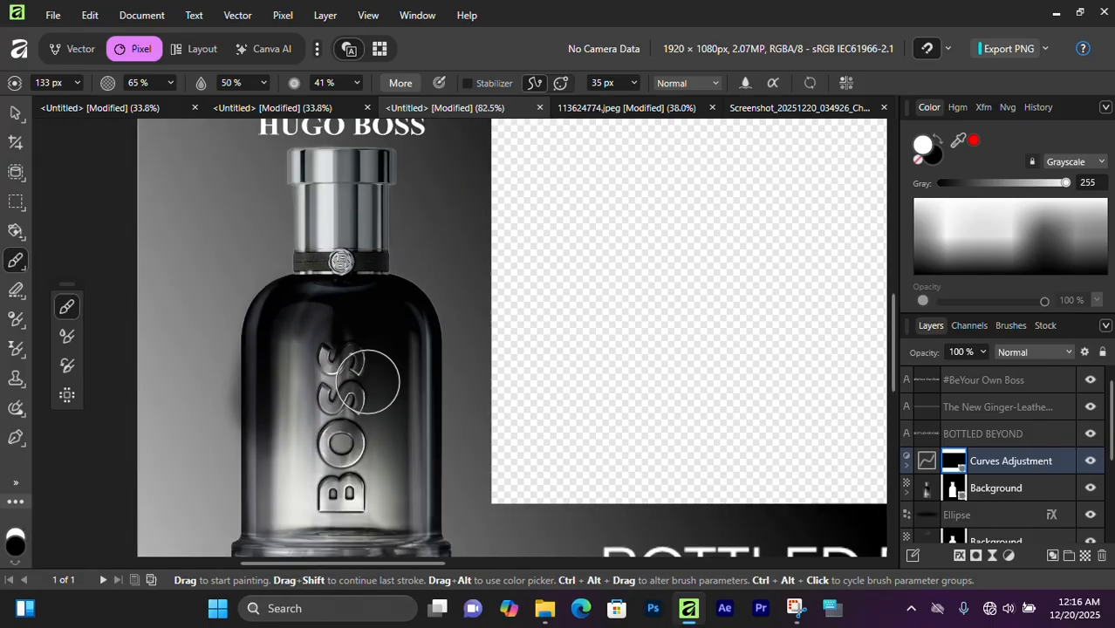
pyautogui.scroll(2, 375, 458)
pyautogui.scroll(2, 367, 453)
# Step: Resize the brush to about 53 px and paint the Curves mask along the bottle's lower body and side edge
pyautogui.press(']')
pyautogui.press(']')
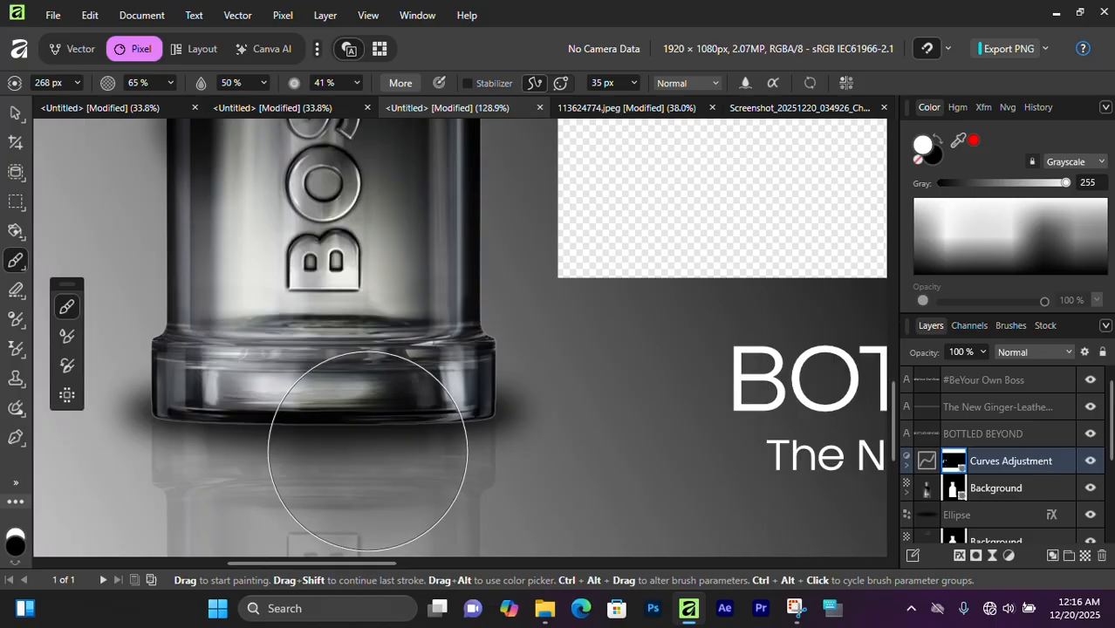
pyautogui.press('[')
pyautogui.press('[')
pyautogui.press('[')
pyautogui.press('[')
pyautogui.press('[')
pyautogui.scroll(2, 390, 386)
pyautogui.press('[')
pyautogui.press('[')
pyautogui.press('[')
pyautogui.press('[')
pyautogui.scroll(5, 538, 289)
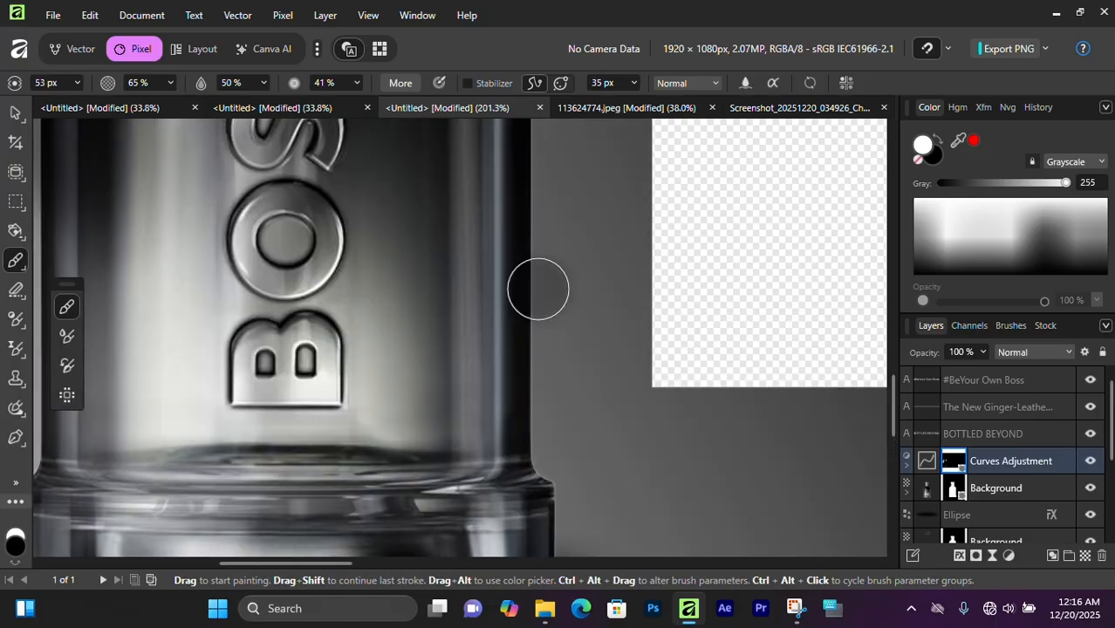
# Step: Reduce the brush to about 28 px and paint the Curves mask along the bottle's curved shoulder below the collar
pyautogui.press('[')
pyautogui.press('[')
pyautogui.press('[')
pyautogui.press('[')
pyautogui.press('[')
pyautogui.scroll(-1, 518, 420)
pyautogui.scroll(3, 423, 310)
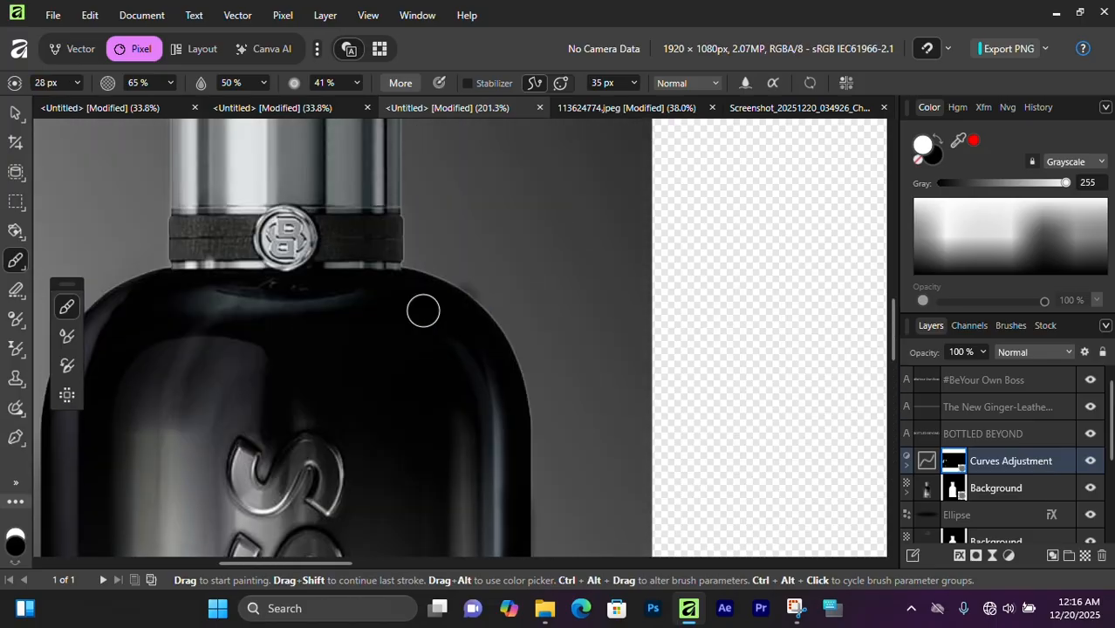
pyautogui.hscroll(-3, 261, 331)
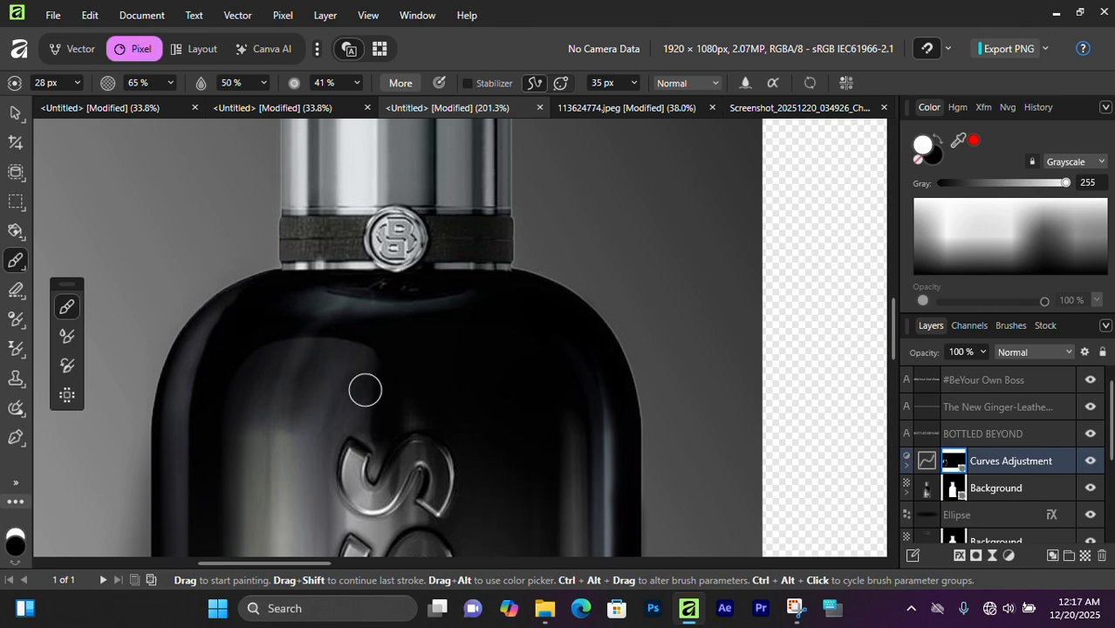
# Step: Enlarge the brush to about 112 px and paint the Curves mask over the bottle body around the BOSS lettering
pyautogui.press(']')
pyautogui.press(']')
pyautogui.press(']')
pyautogui.press(']')
pyautogui.press(']')
pyautogui.press(']')
pyautogui.press(']')
pyautogui.press(']')
pyautogui.scroll(-2, 369, 408)
pyautogui.scroll(-6, 375, 418)
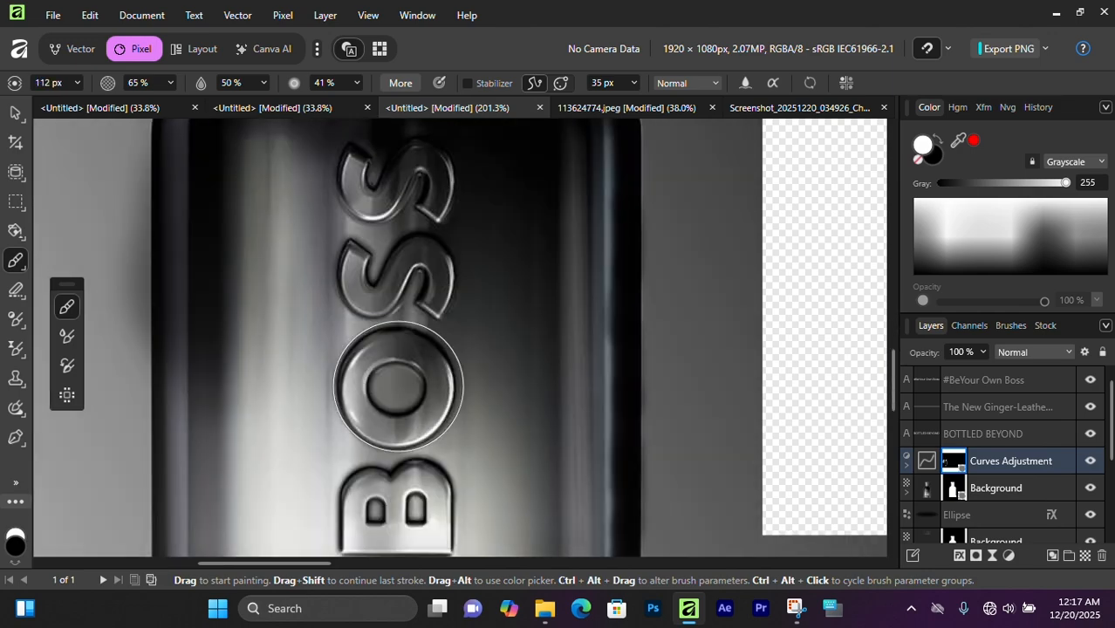
# Step: Reduce the brush to about 58 px and paint the Curves mask over the dark collar band and the bottle's base
pyautogui.scroll(-5, 386, 407)
pyautogui.scroll(3, 386, 408)
pyautogui.press('[')
pyautogui.press('[')
pyautogui.press('[')
pyautogui.press('[')
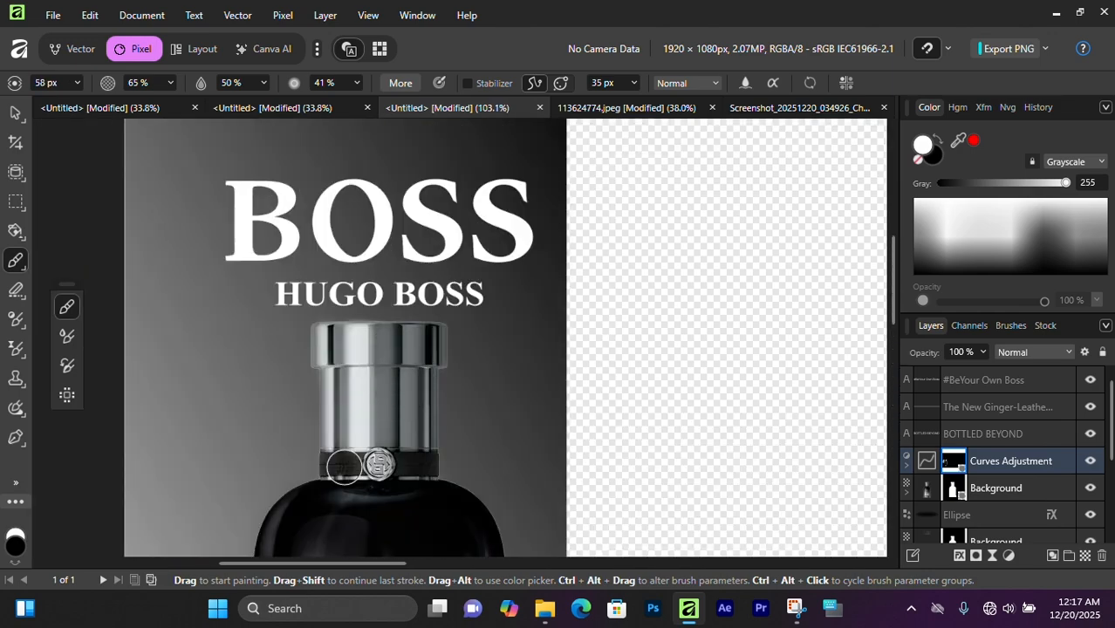
pyautogui.scroll(-5, 430, 465)
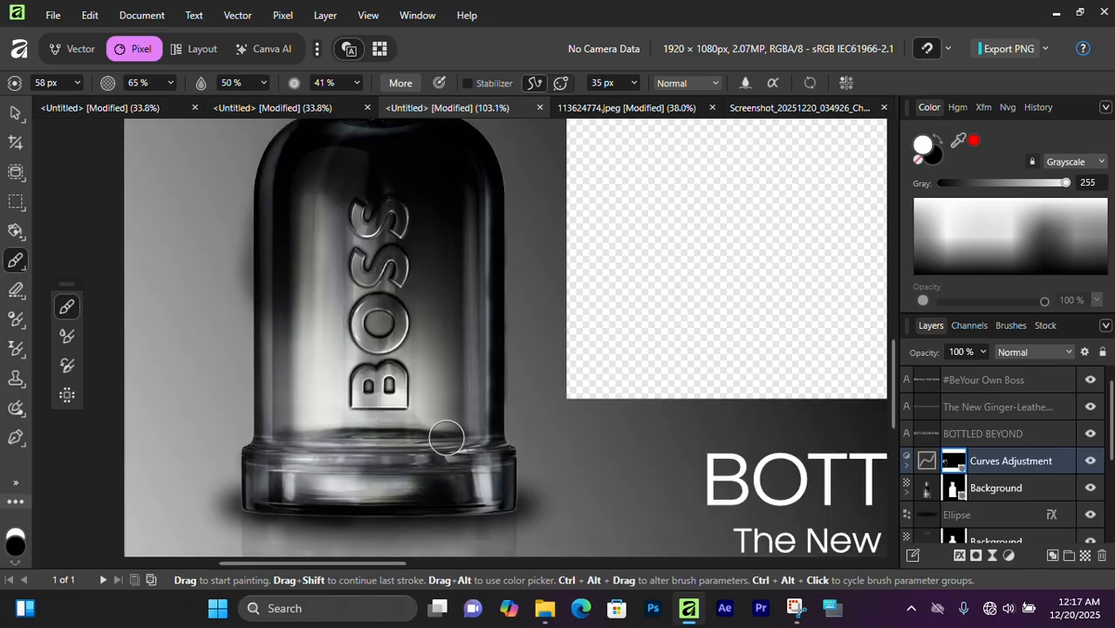
pyautogui.scroll(-3, 448, 438)
# Step: Paint the Curves mask over the dark streaks of the metal cap, reducing the brush to about 42 px
pyautogui.scroll(2, 417, 316)
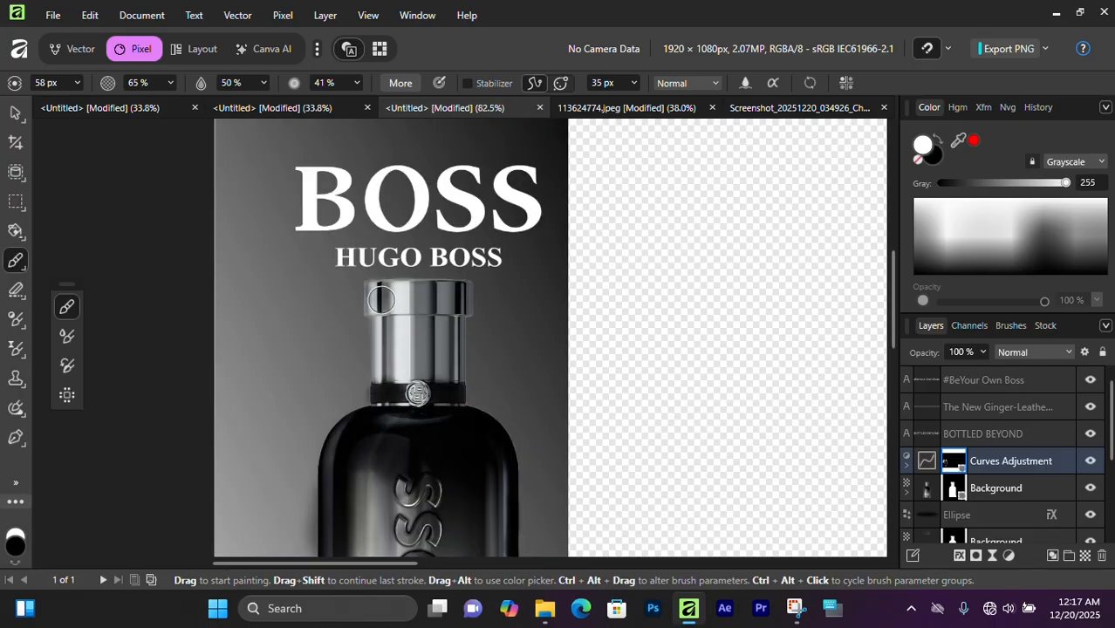
pyautogui.scroll(3, 417, 349)
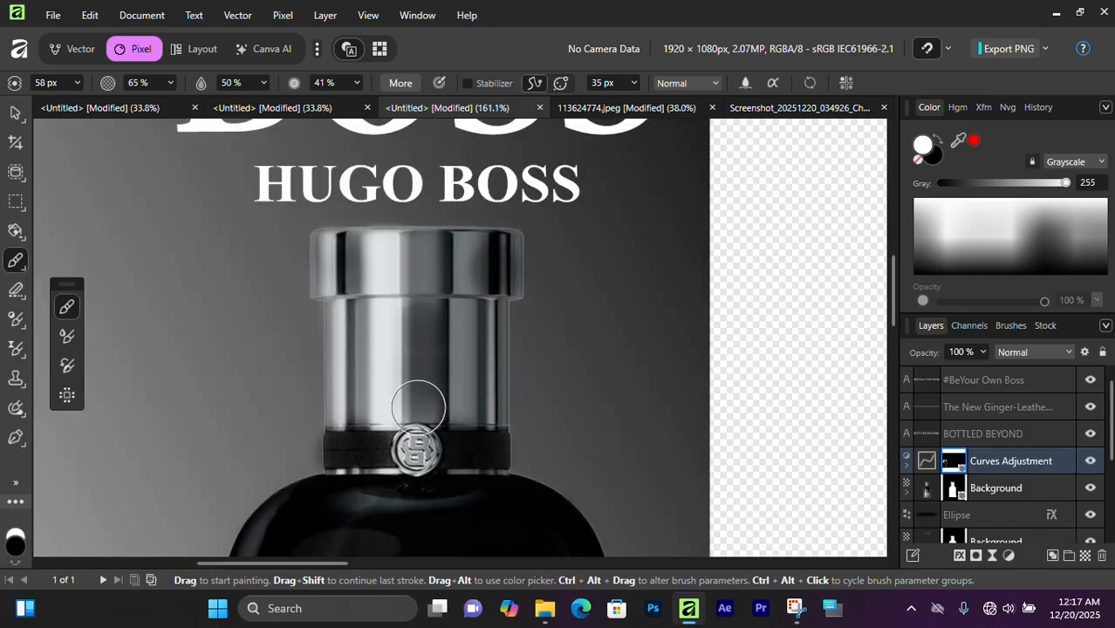
pyautogui.press('[')
pyautogui.press('[')
pyautogui.scroll(-2, 418, 367)
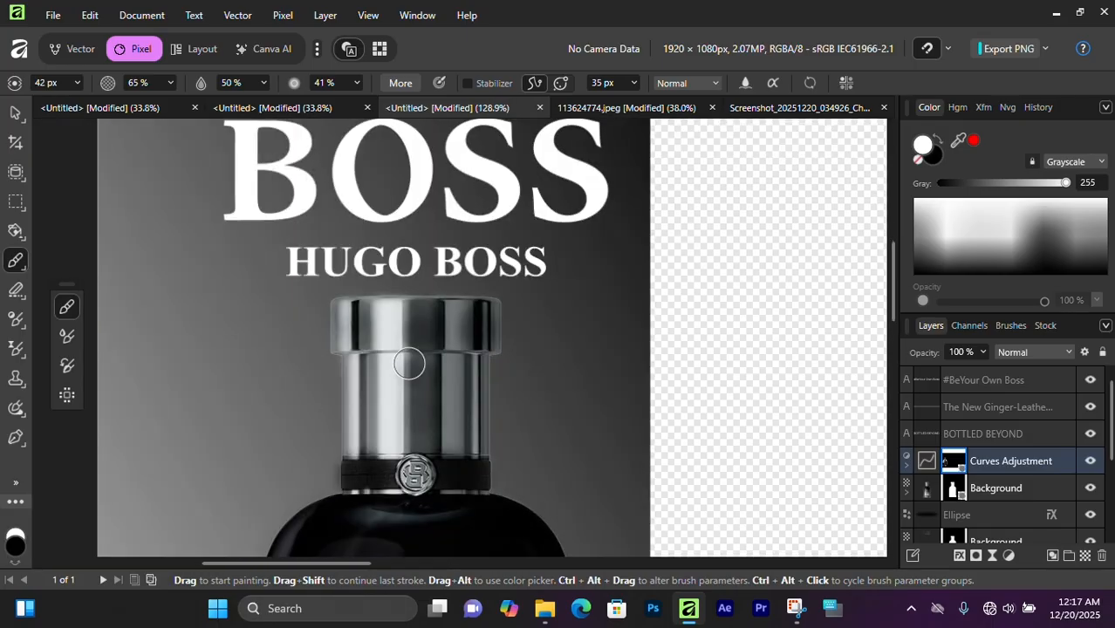
pyautogui.scroll(2, 414, 392)
# Step: Switch to the Move tool and nest the masked Curves adjustment inside the bottle's Background layer
pyautogui.scroll(-4, 432, 341)
pyautogui.scroll(-3, 417, 412)
pyautogui.press('v')
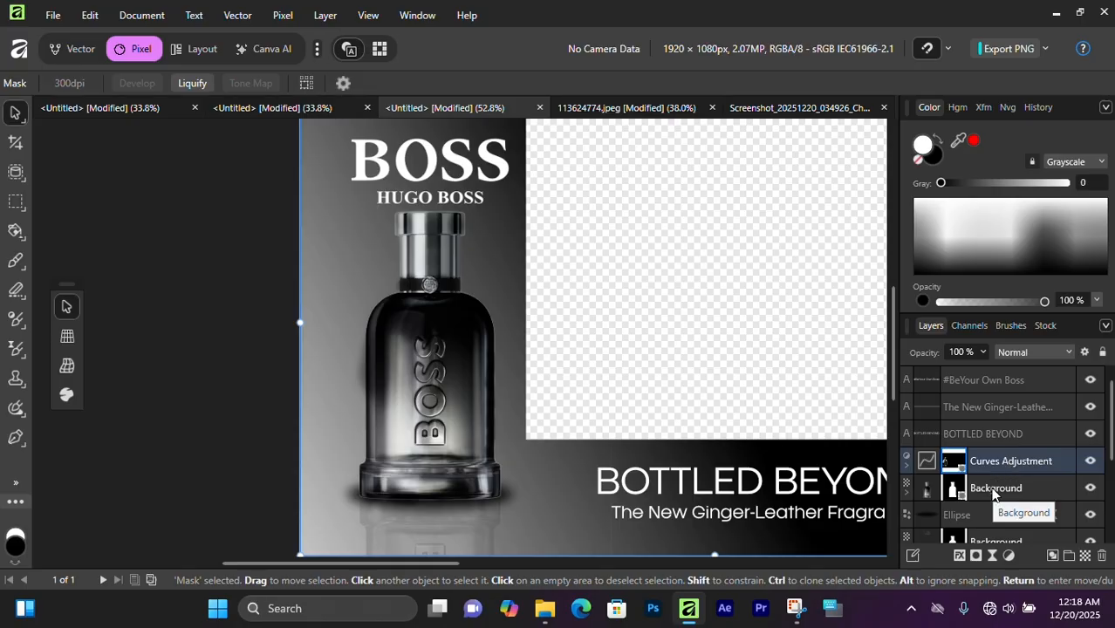
pyautogui.moveTo(1003, 465); pyautogui.dragTo(1005, 496)
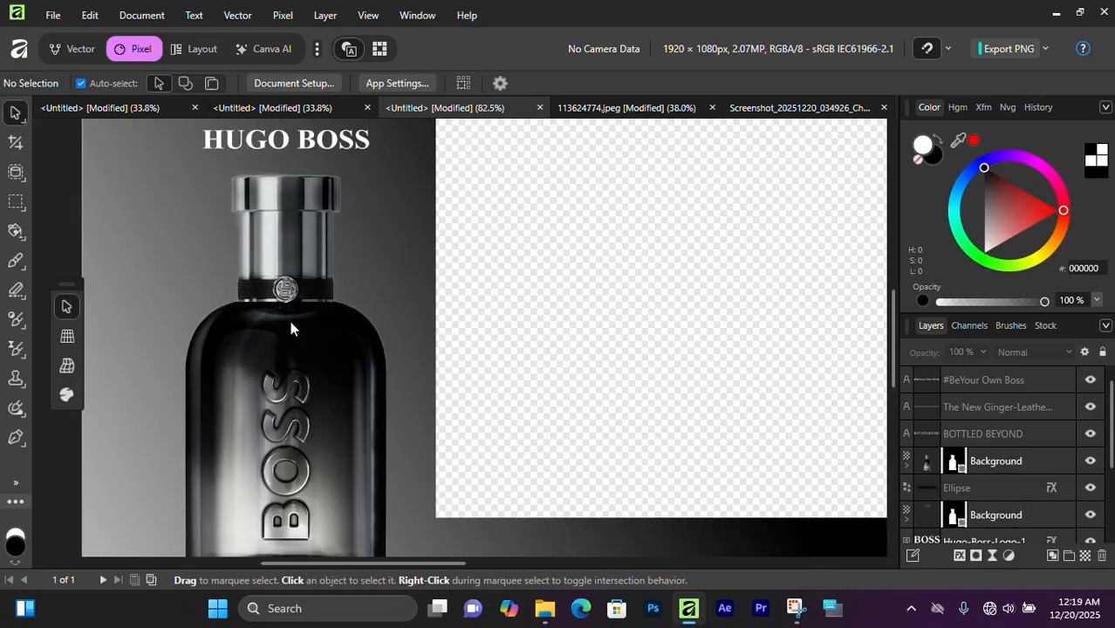
# Step: Add a second Curves adjustment above the bottle, raising the midtones and moving the white point to X 0.976
pyautogui.scroll(1, 282, 296)
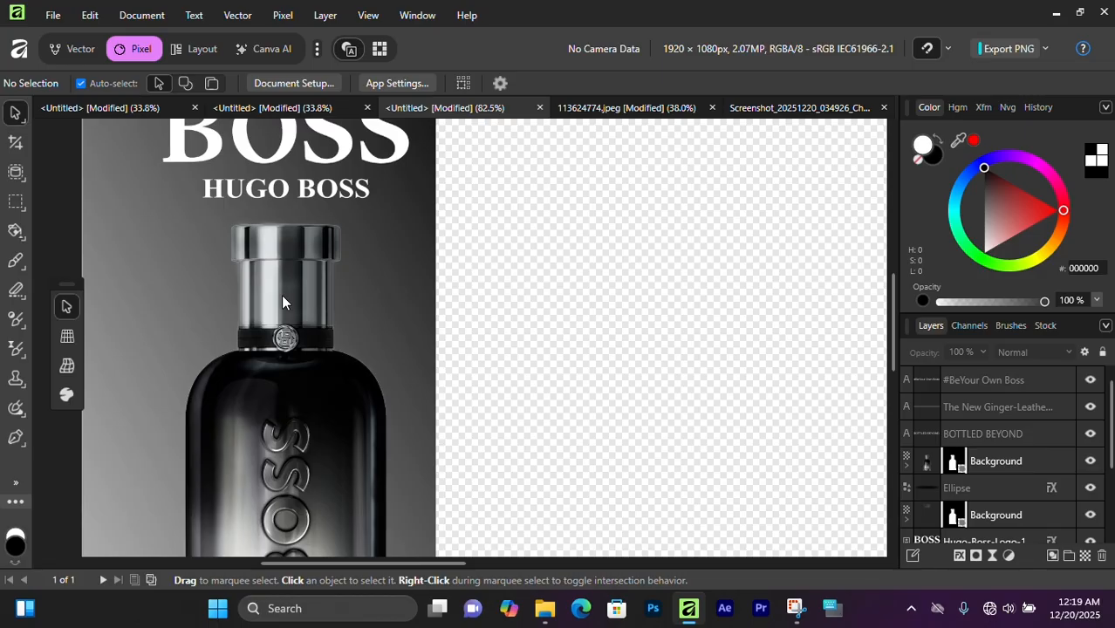
pyautogui.scroll(-2, 280, 295)
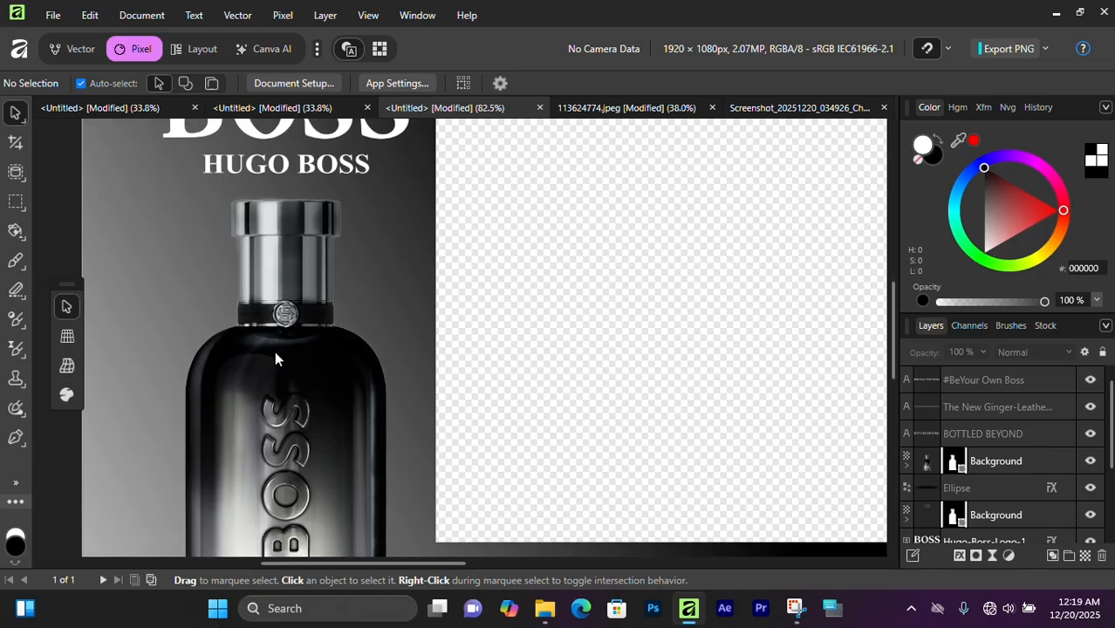
pyautogui.scroll(1, 295, 272)
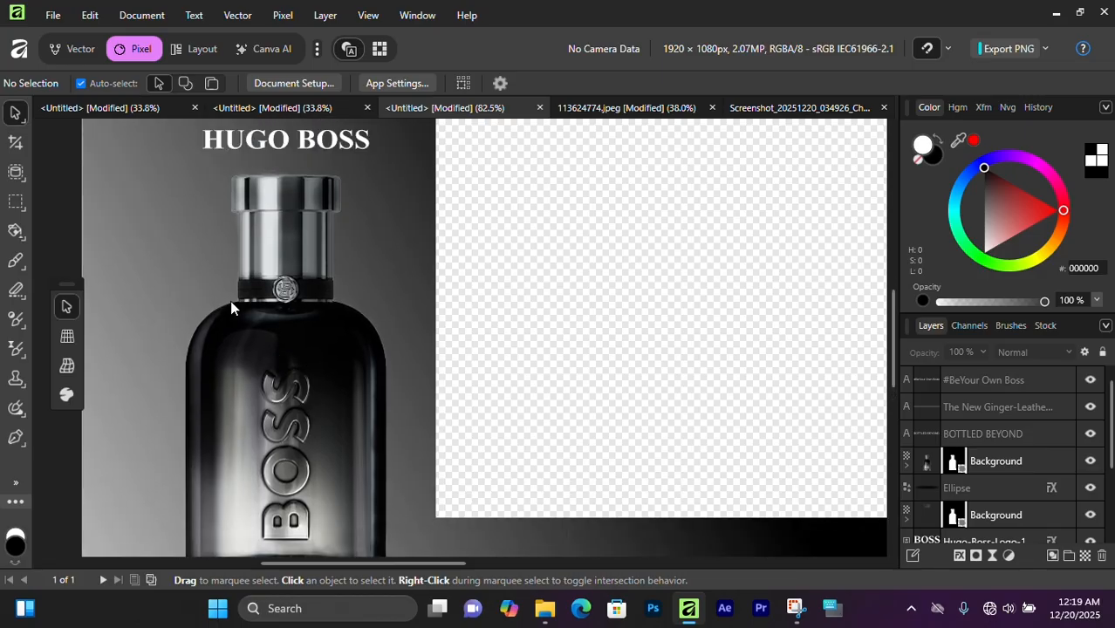
pyautogui.click(290, 222)
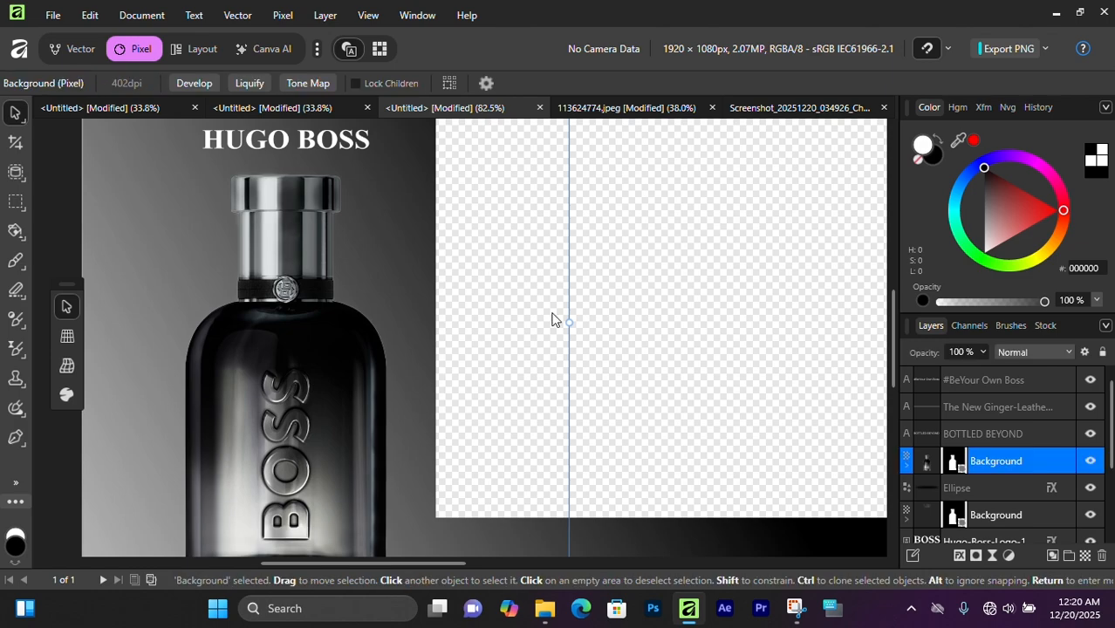
pyautogui.click(1009, 555)
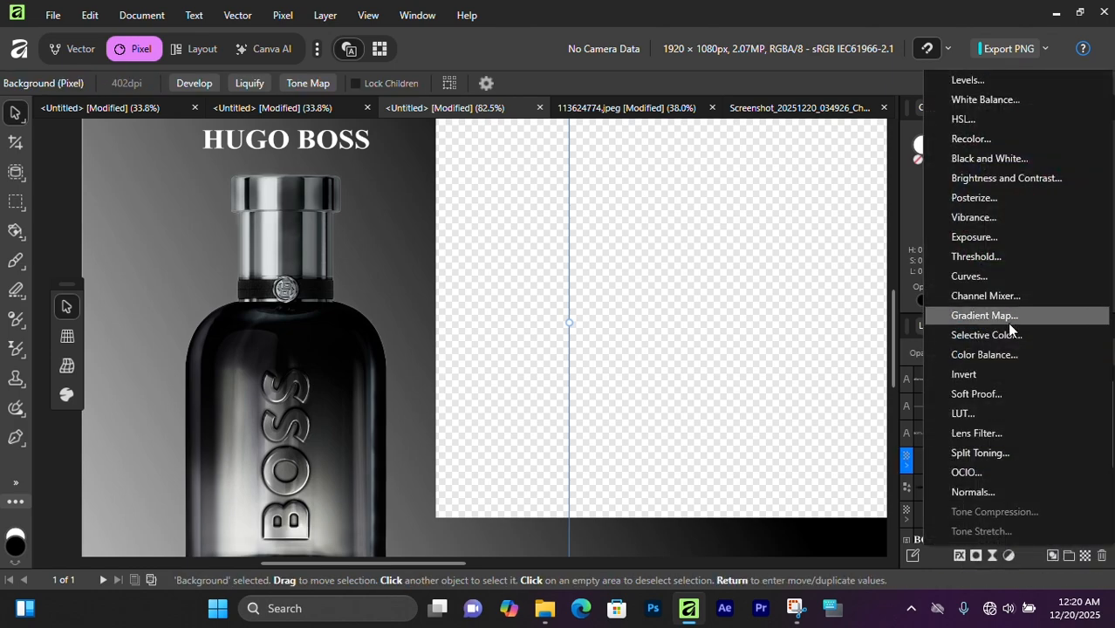
pyautogui.click(990, 277)
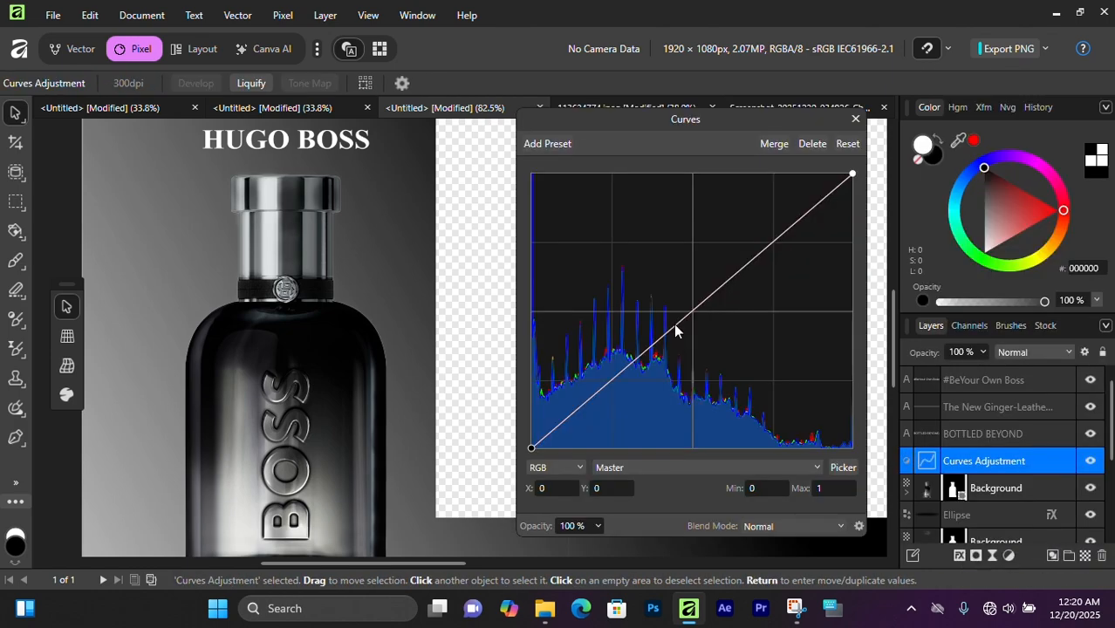
pyautogui.click(676, 325)
pyautogui.moveTo(679, 327); pyautogui.dragTo(644, 293)
pyautogui.moveTo(852, 174); pyautogui.dragTo(845, 174)
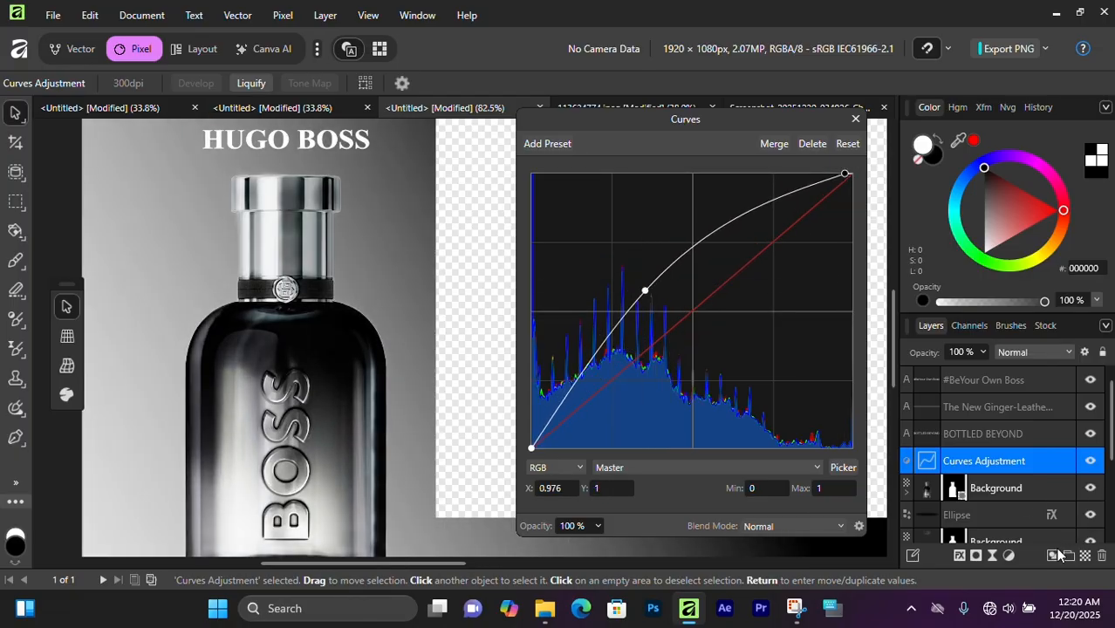
pyautogui.click(855, 120)
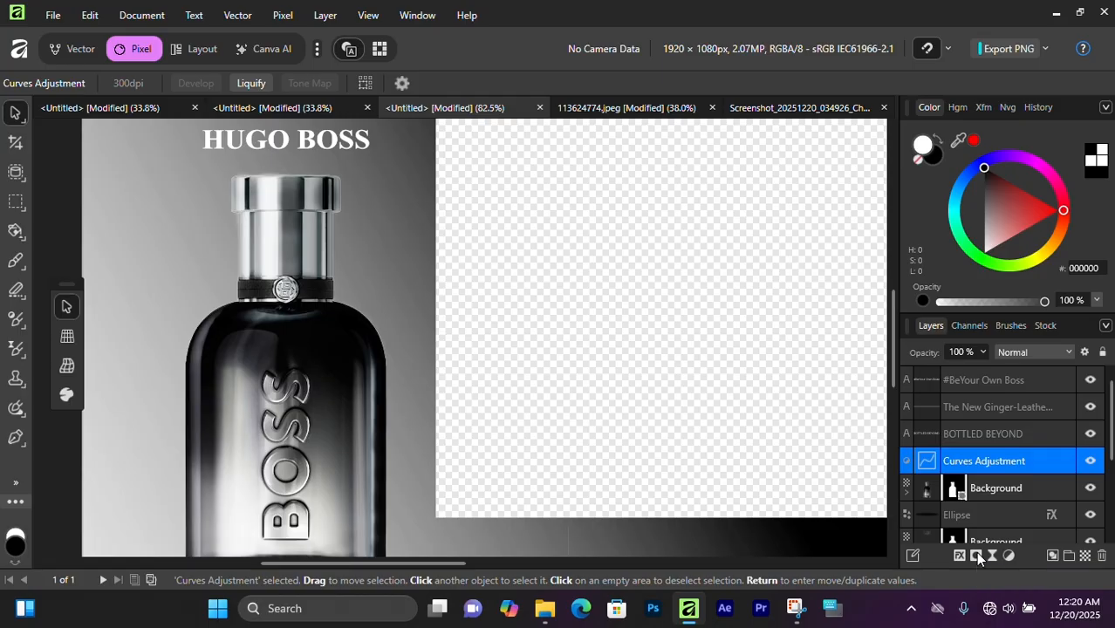
# Step: Add a mask to the new Curves adjustment and invert it to black
pyautogui.click(975, 551)
pyautogui.rightClick(953, 461)
pyautogui.click(983, 411)
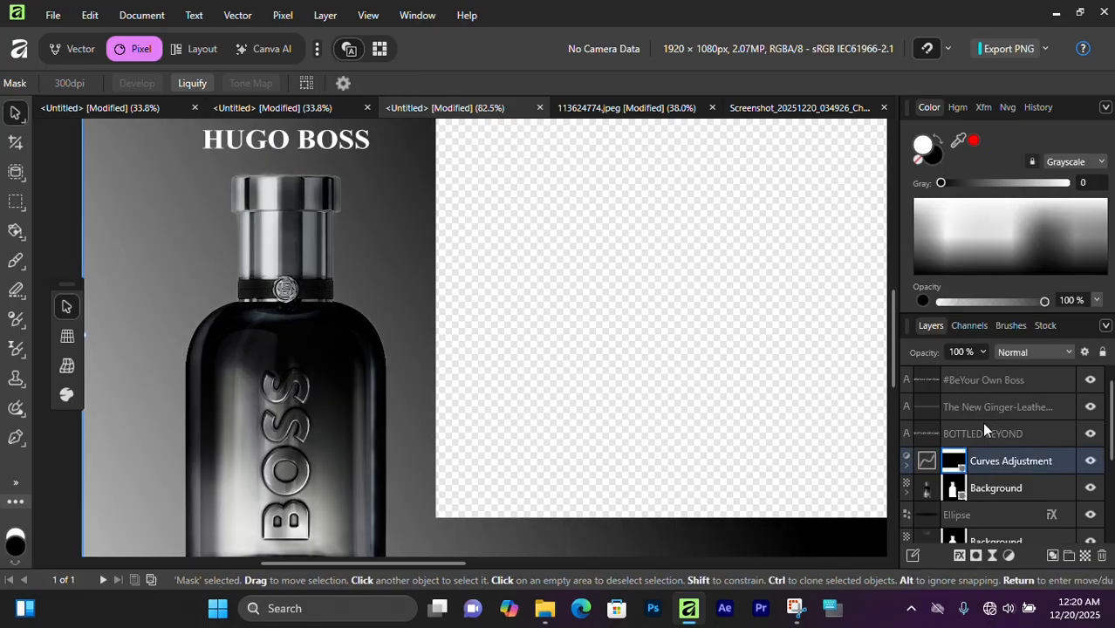
# Step: Paint the new Curves mask with a 74 px white brush over the bottle body's highlights and its glass base
pyautogui.click(19, 264)
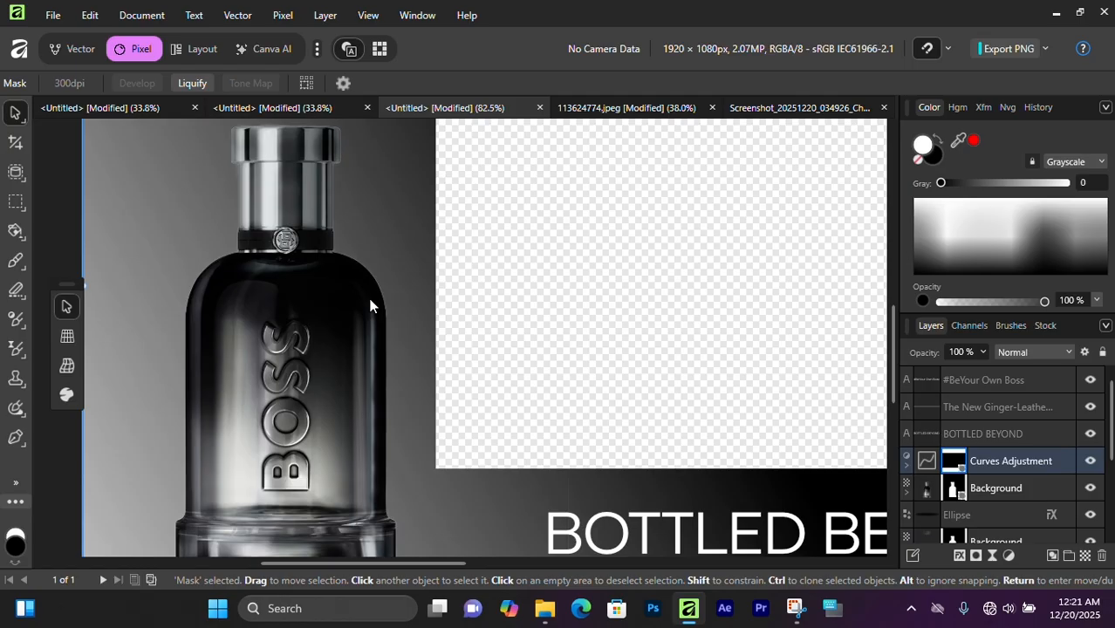
pyautogui.scroll(1, 149, 374)
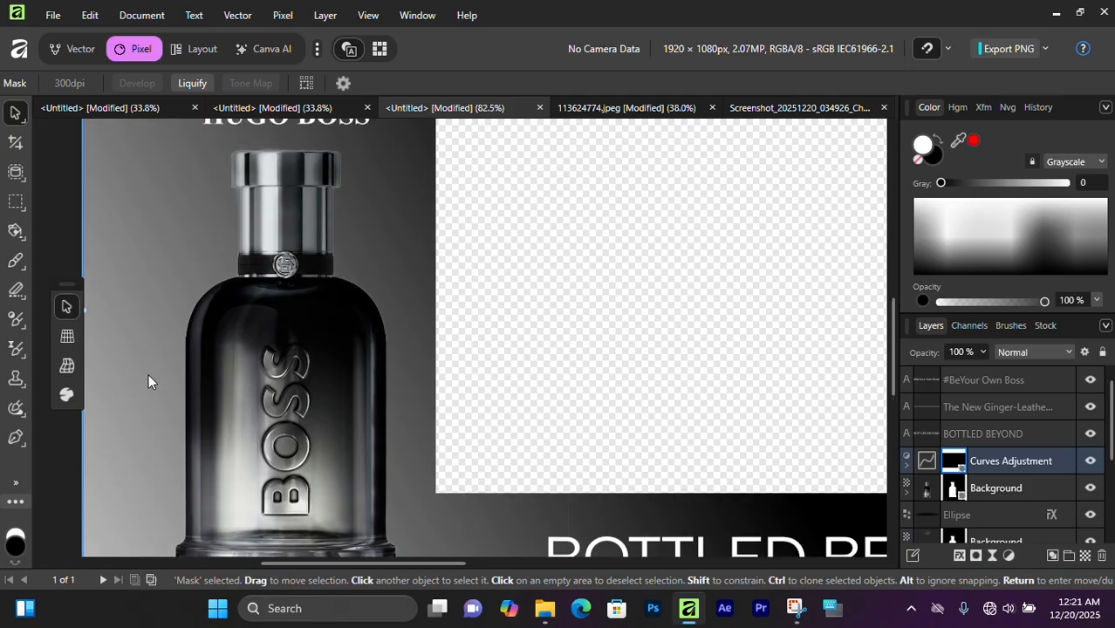
pyautogui.click(15, 260)
pyautogui.scroll(-2, 294, 400)
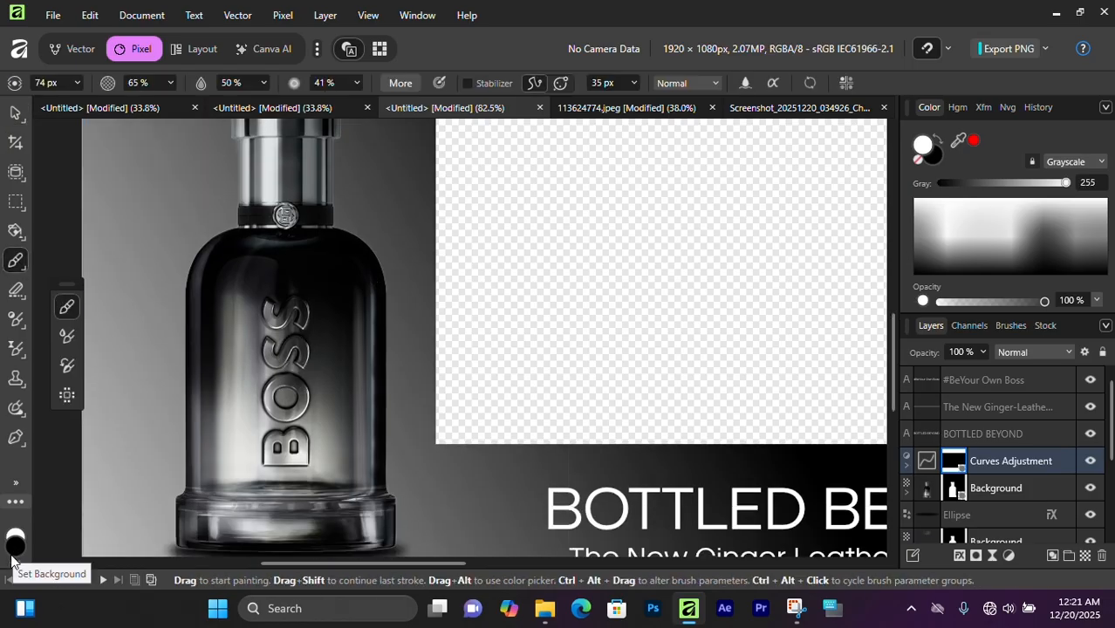
pyautogui.scroll(4, 204, 309)
pyautogui.keyDown('ctrl'); pyautogui.scroll(2, 230, 298); pyautogui.keyUp('ctrl')
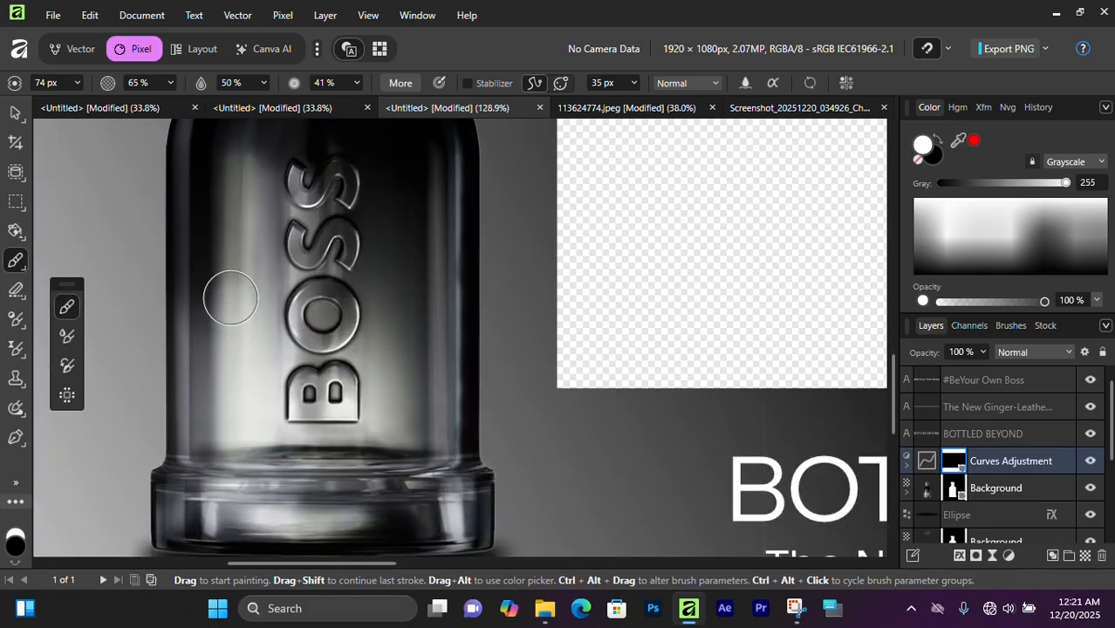
pyautogui.moveTo(230, 298)
pyautogui.mouseDown()
pyautogui.moveTo(241, 305)
pyautogui.moveTo(198, 418)
pyautogui.moveTo(208, 506)
pyautogui.moveTo(333, 515)
pyautogui.mouseUp()
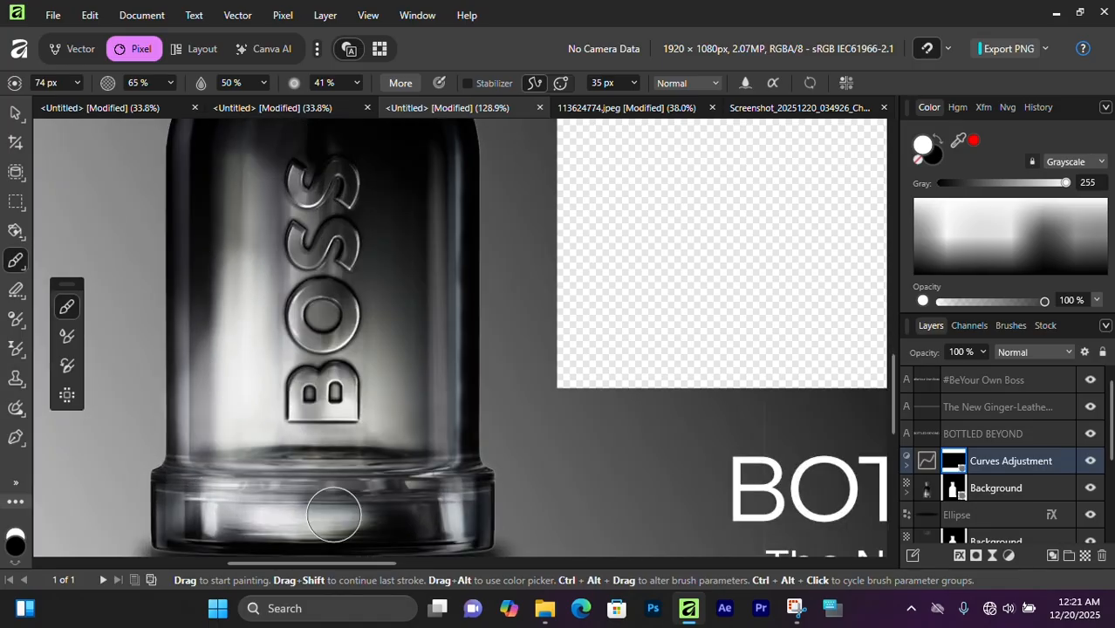
pyautogui.scroll(2, 301, 515)
pyautogui.moveTo(398, 482)
pyautogui.mouseDown()
pyautogui.moveTo(301, 427)
pyautogui.moveTo(265, 333)
pyautogui.moveTo(285, 283)
pyautogui.moveTo(290, 316)
pyautogui.mouseUp()
# Step: Reduce the brush to 45 px and paint the Curves mask over the bright vertical bands of the metal cap
pyautogui.scroll(5, 286, 312)
pyautogui.press('[')
pyautogui.press('[')
pyautogui.press('[')
pyautogui.press('[')
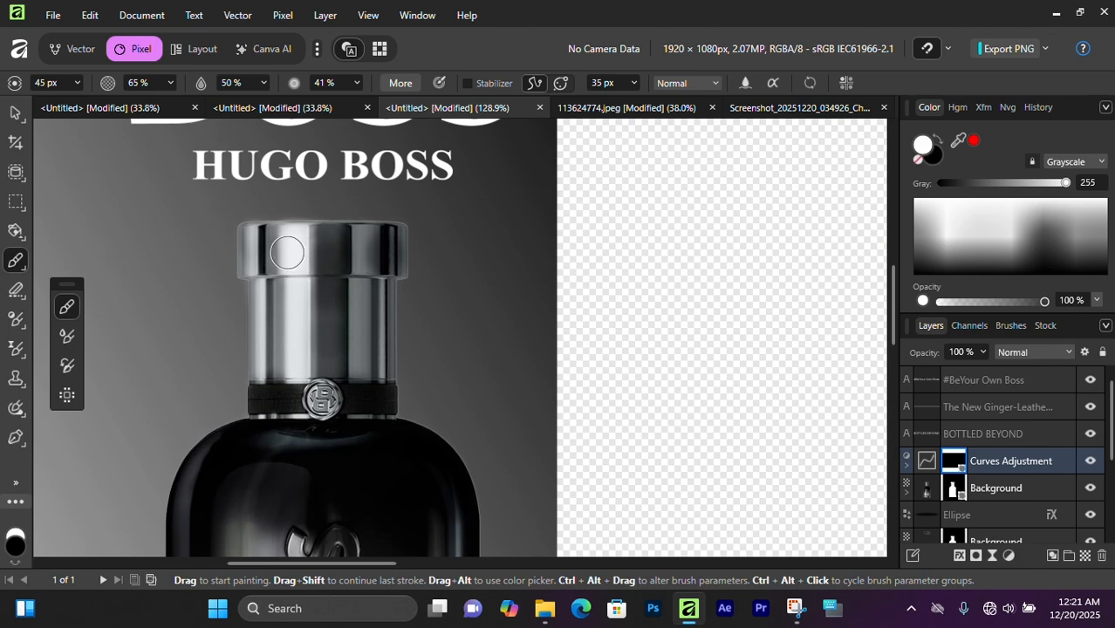
pyautogui.moveTo(287, 253); pyautogui.dragTo(297, 363)
pyautogui.scroll(-2, 294, 359)
pyautogui.moveTo(359, 201); pyautogui.dragTo(356, 280)
pyautogui.scroll(3, 353, 229)
pyautogui.moveTo(358, 214); pyautogui.dragTo(363, 253)
pyautogui.scroll(-4, 334, 312)
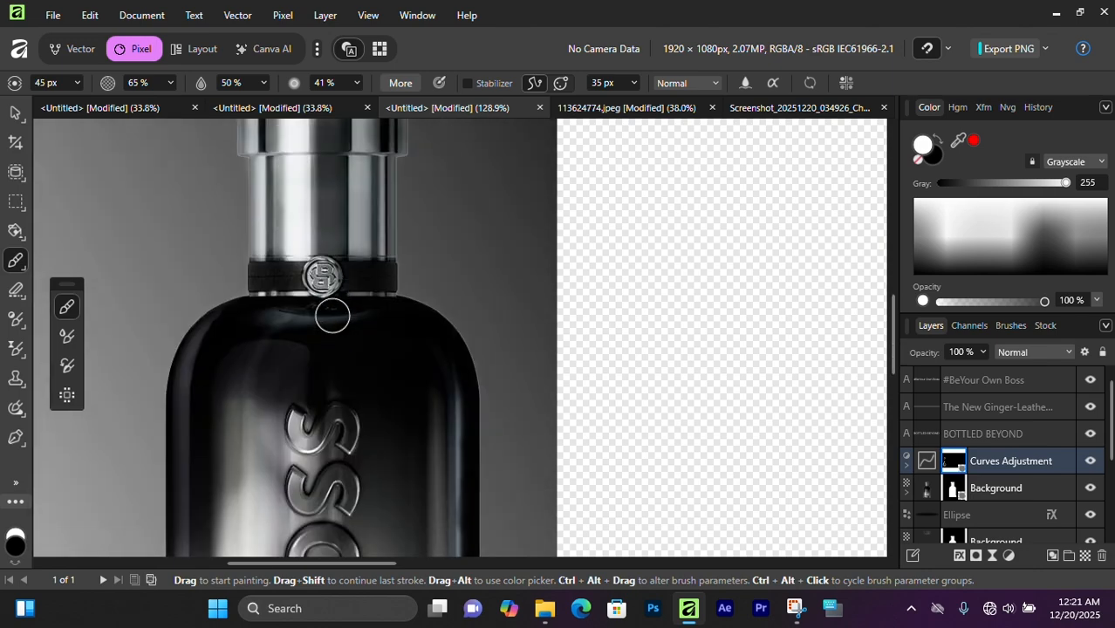
# Step: Refine the Curves mask along the cap's edge, the bottle's side highlight and the base with 24 px and 47 px brushes
pyautogui.scroll(3, 250, 239)
pyautogui.scroll(2, 256, 236)
pyautogui.press('[')
pyautogui.press('[')
pyautogui.press('[')
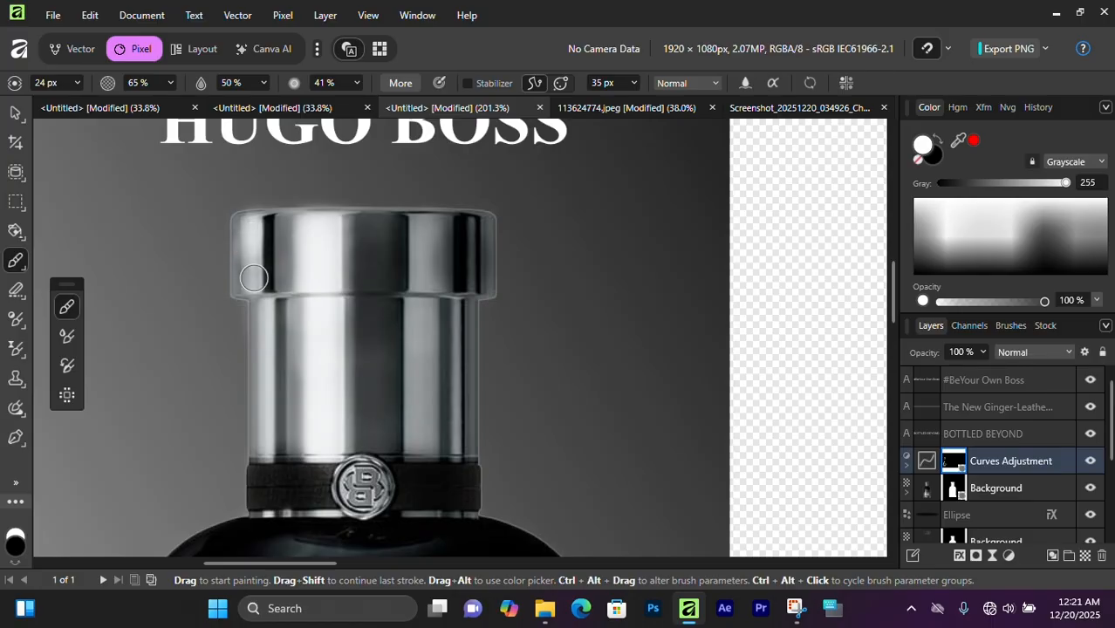
pyautogui.scroll(-5, 253, 278)
pyautogui.scroll(3, 274, 285)
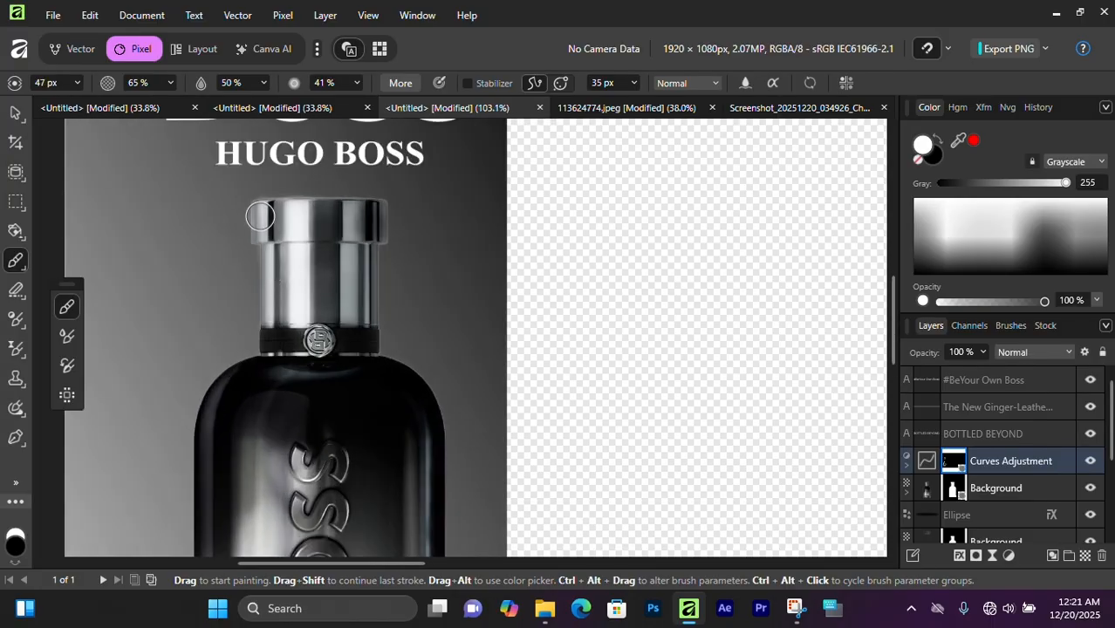
pyautogui.scroll(-2, 305, 342)
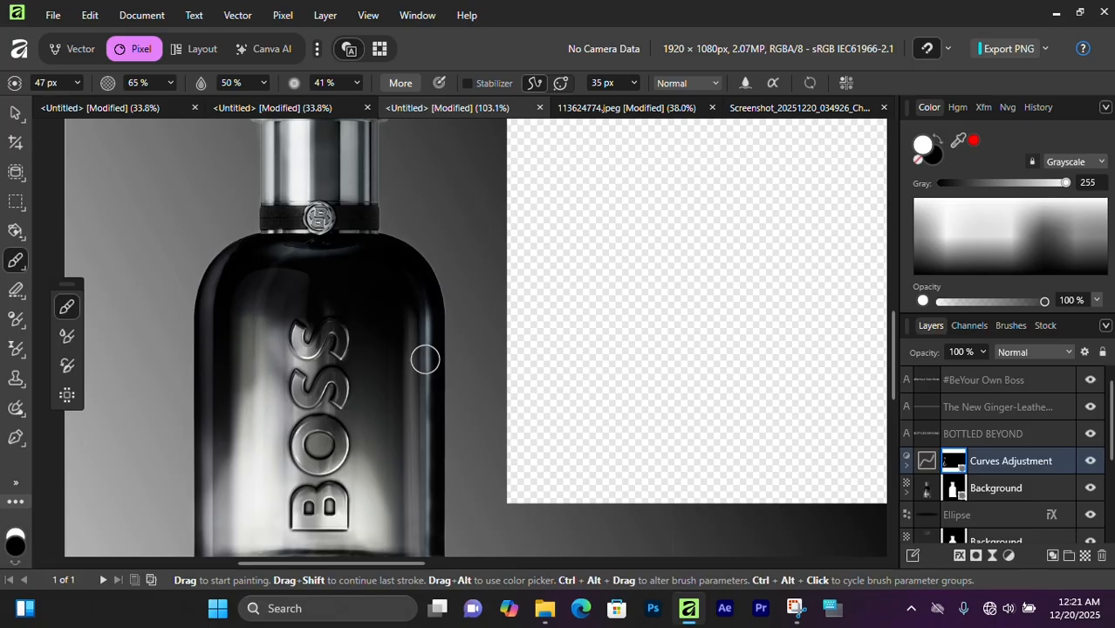
pyautogui.scroll(-1, 426, 340)
pyautogui.scroll(-2, 422, 493)
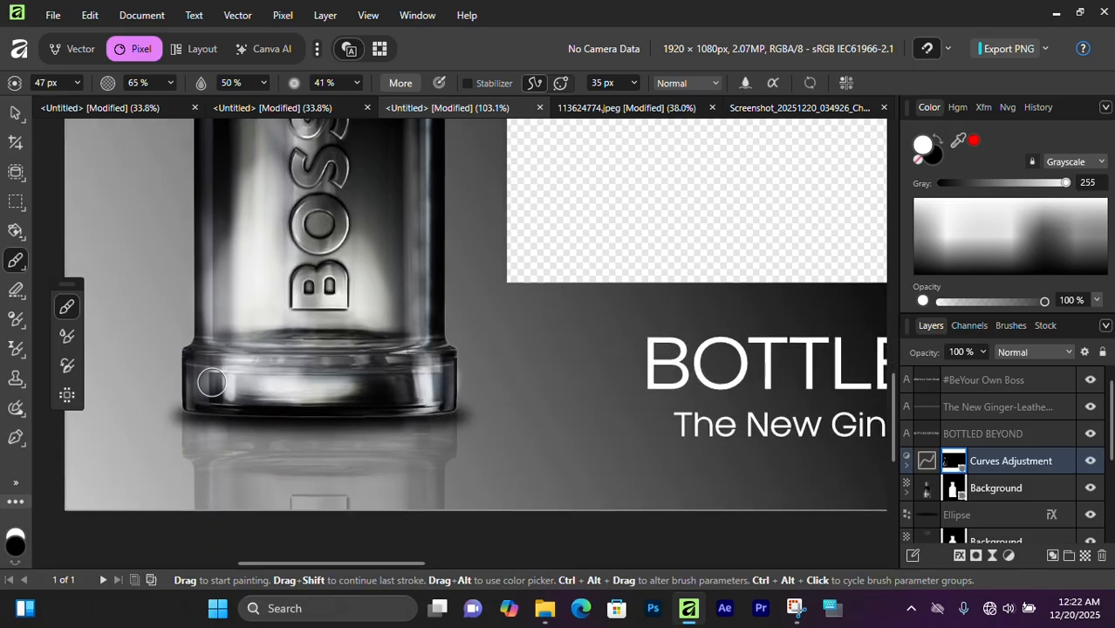
pyautogui.scroll(-5, 205, 379)
pyautogui.scroll(2, 246, 359)
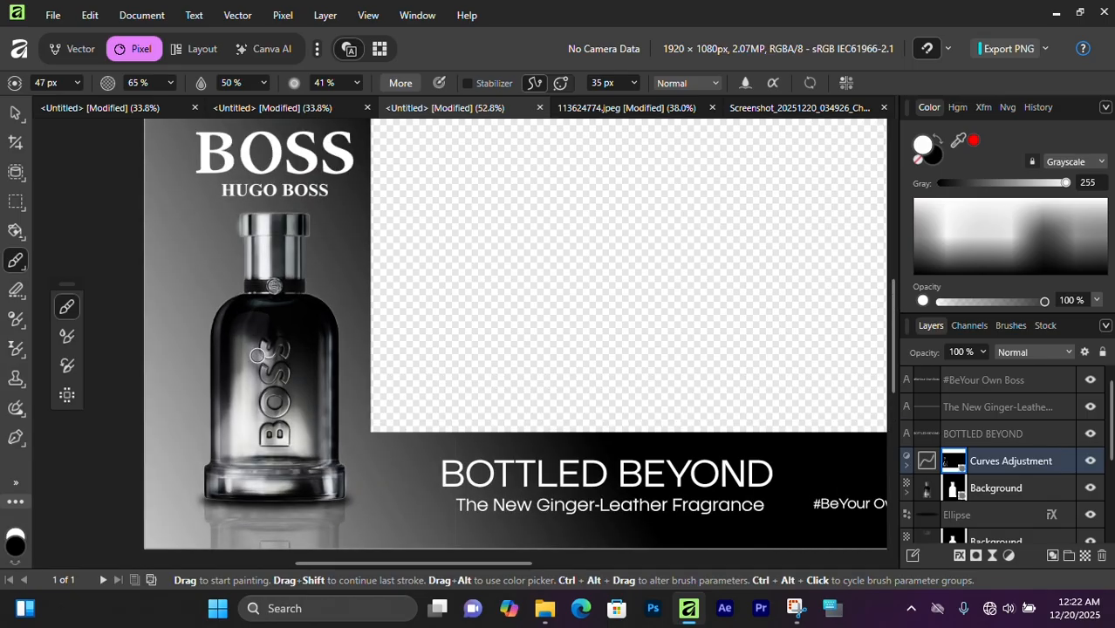
# Step: Switch to the Move tool, nest the second masked Curves adjustment inside the bottle's Background layer, and deselect it
pyautogui.click(15, 113)
pyautogui.scroll(-1, 1007, 390)
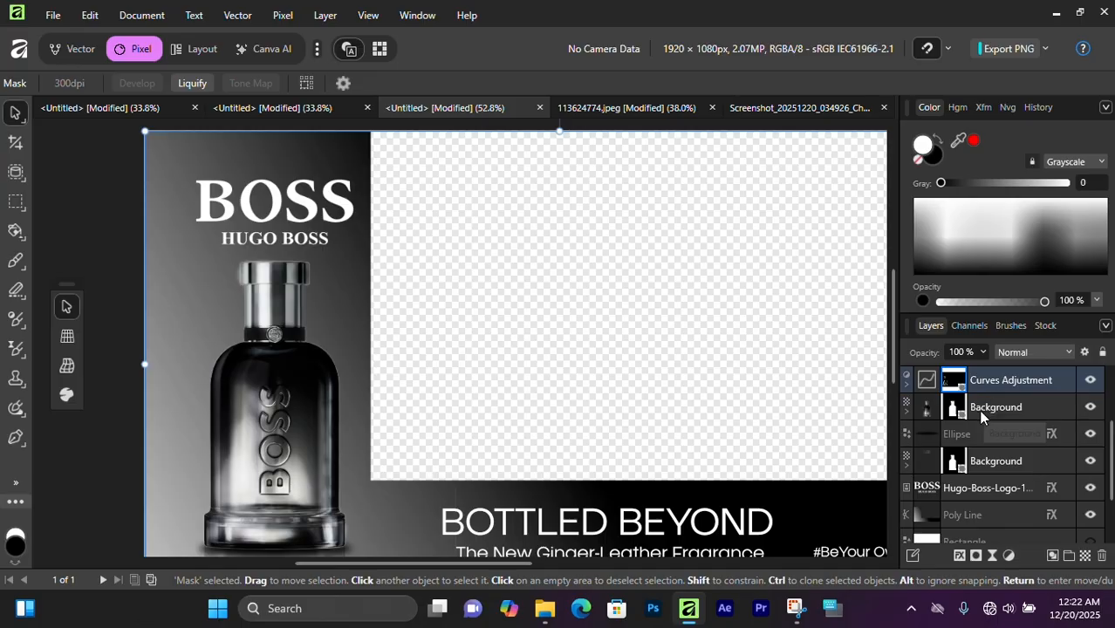
pyautogui.scroll(1, 994, 388)
pyautogui.moveTo(1006, 410); pyautogui.dragTo(1002, 433)
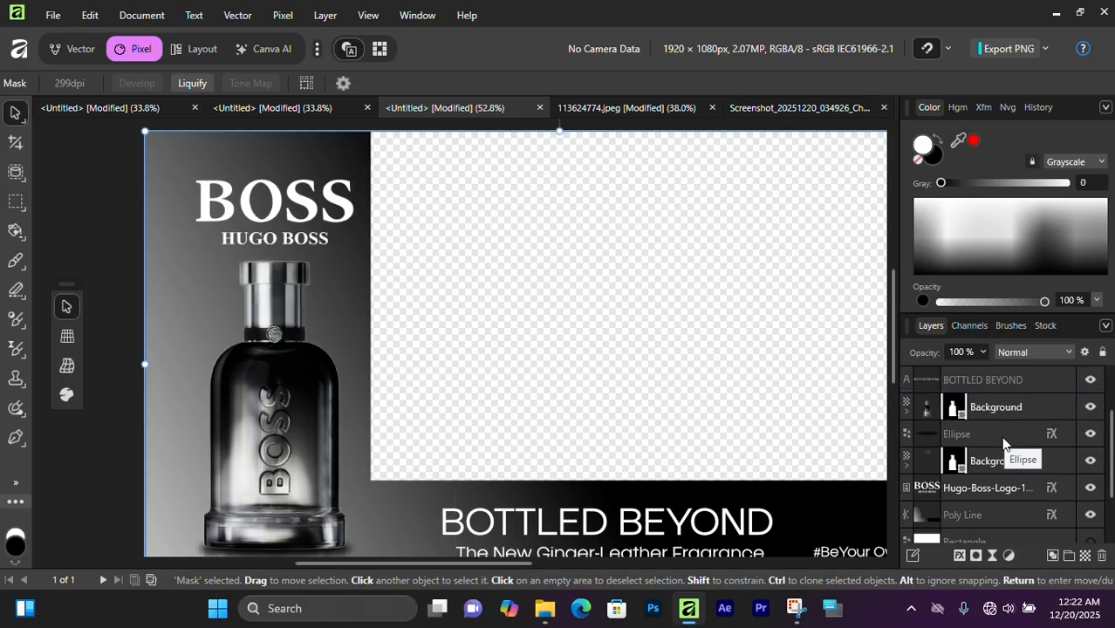
pyautogui.click(907, 411)
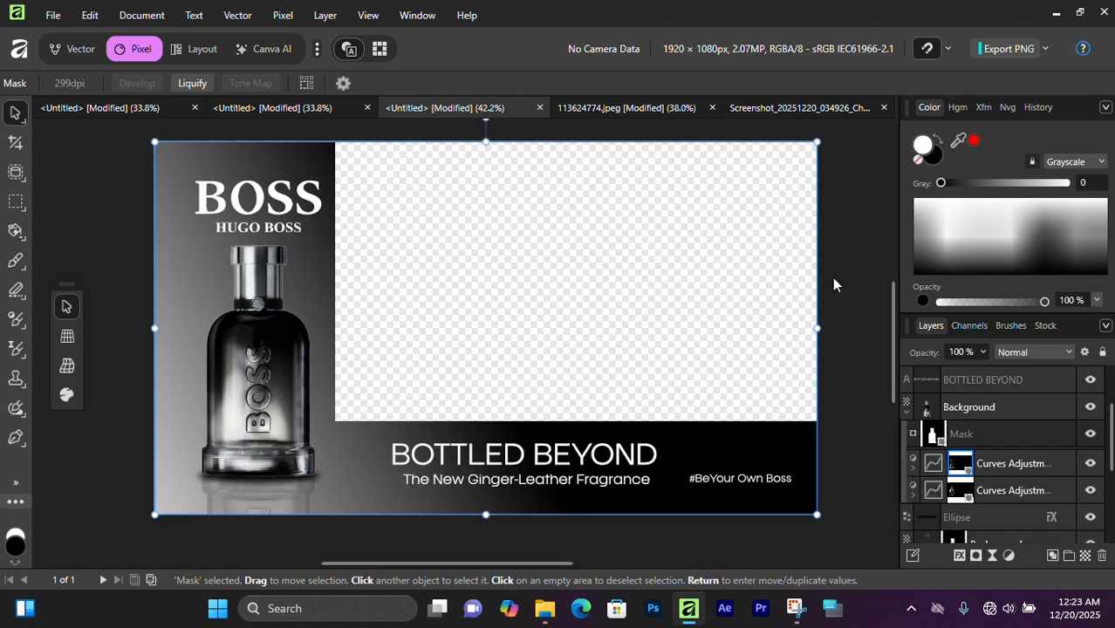
pyautogui.click(832, 277)
pyautogui.scroll(1, 567, 313)
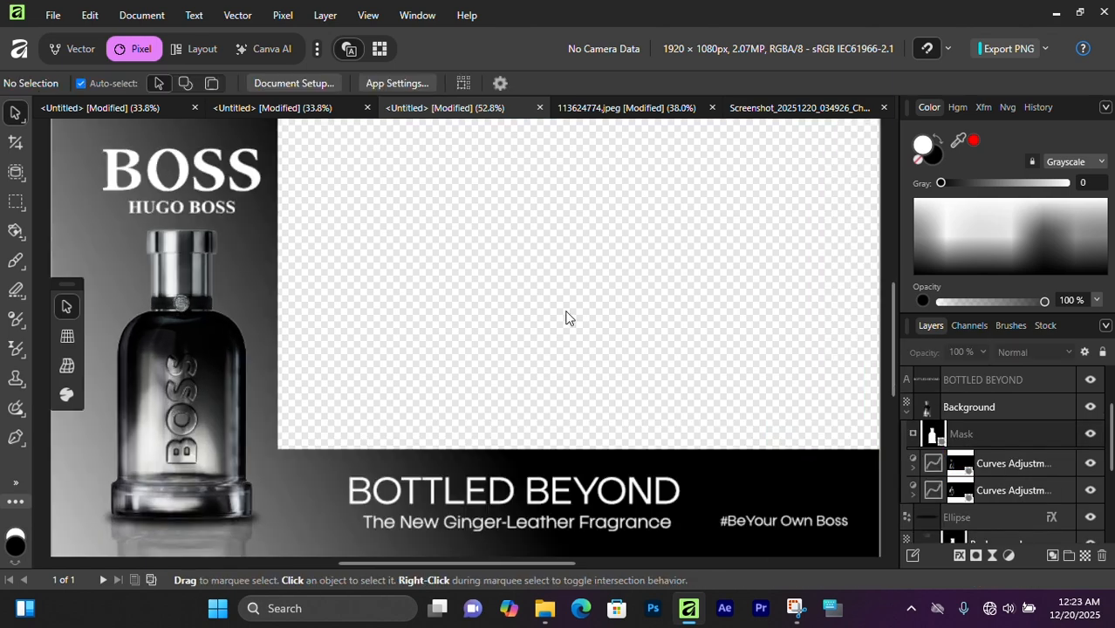
pyautogui.scroll(-1, 566, 316)
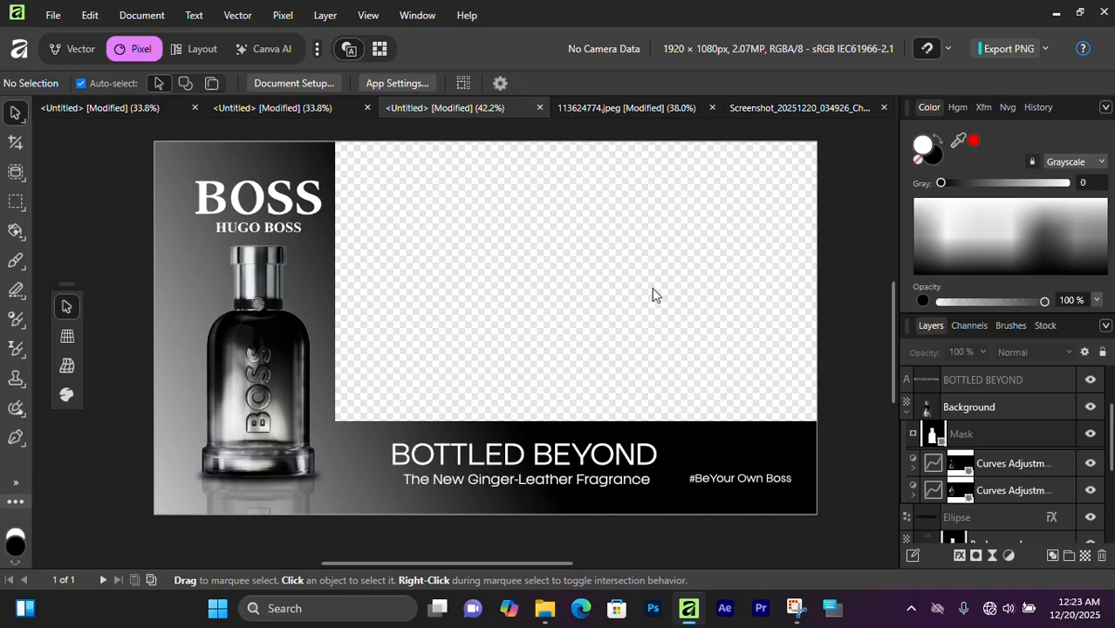
# Step: Open the parking-lot photo from the Affinity folder and copy it into the BOSS design as a new layer
pyautogui.hotkey('ctrl', 'o')
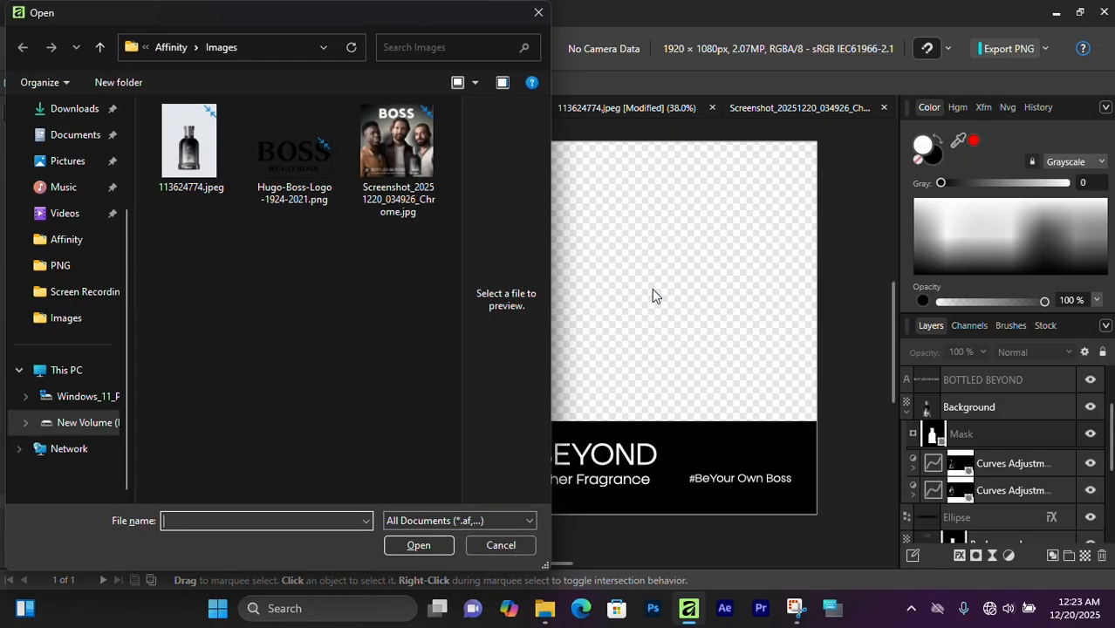
pyautogui.click(74, 241)
pyautogui.scroll(-15, 219, 328)
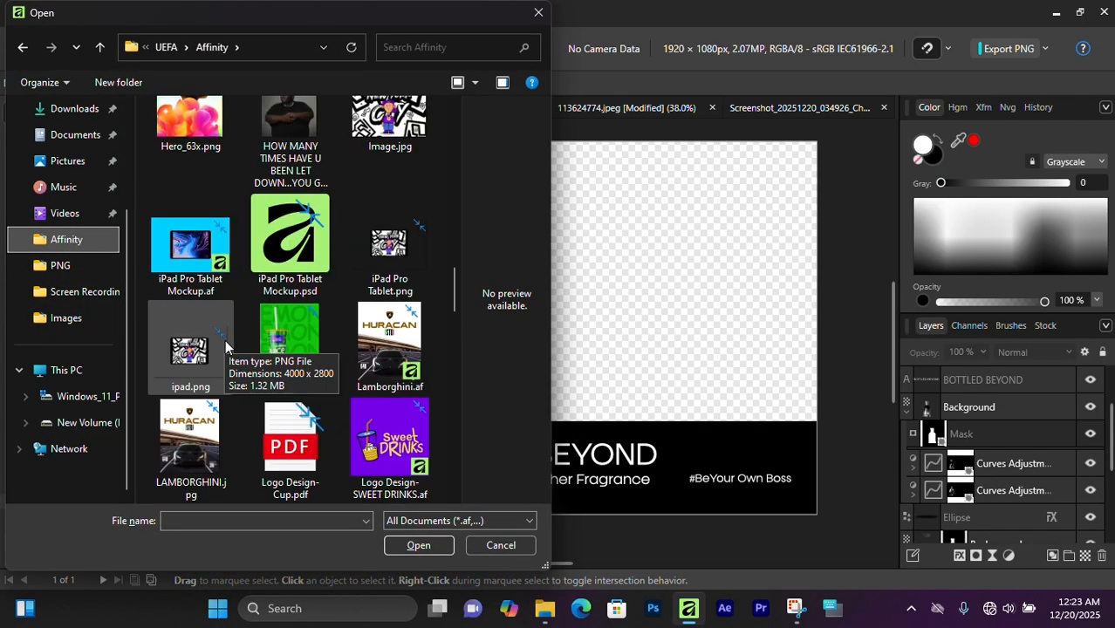
pyautogui.click(289, 331)
pyautogui.click(419, 545)
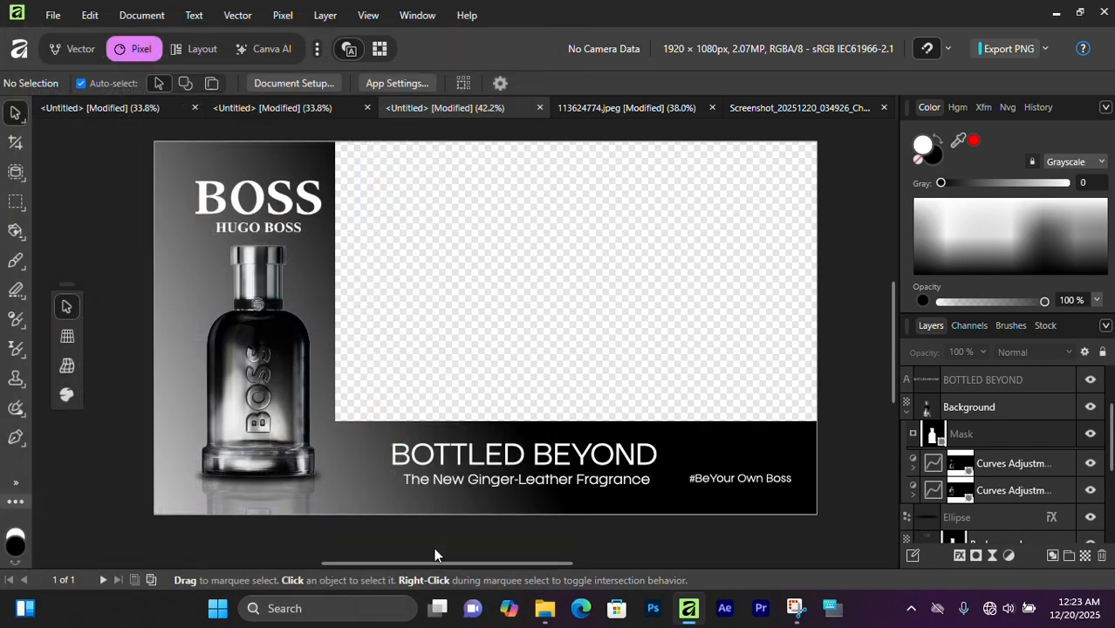
pyautogui.click(410, 108)
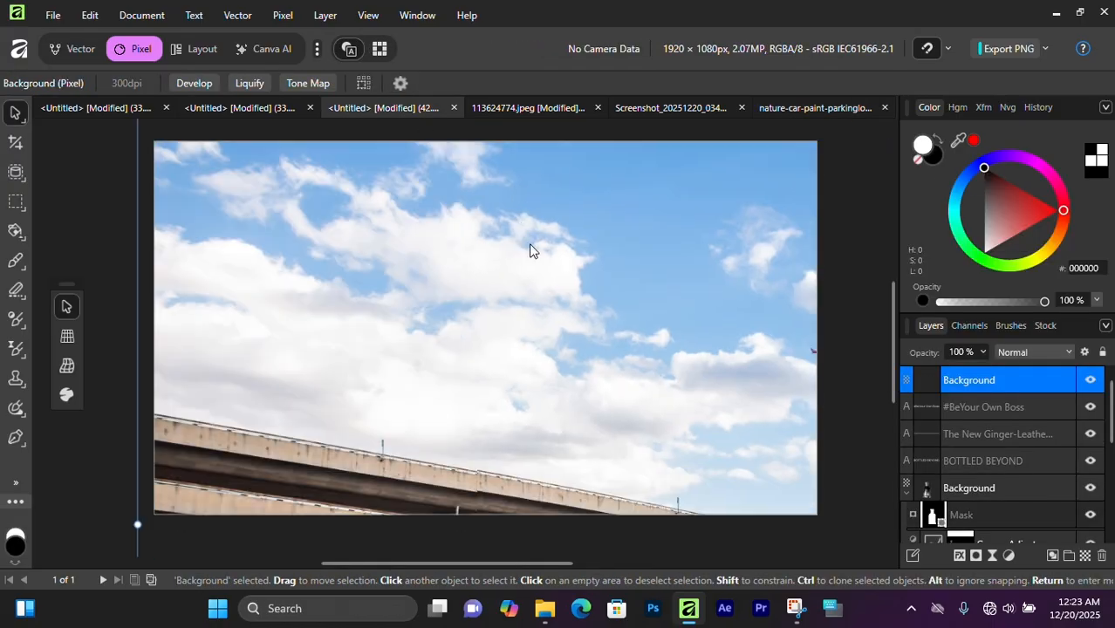
# Step: Scale down the parking-lot photo and position it over the empty area beside the bottle and above the tagline
pyautogui.moveTo(530, 245); pyautogui.dragTo(530, 235)
pyautogui.moveTo(137, 517); pyautogui.dragTo(598, 506)
pyautogui.moveTo(652, 410); pyautogui.dragTo(324, 237)
pyautogui.moveTo(271, 351); pyautogui.dragTo(605, 359)
pyautogui.moveTo(721, 382); pyautogui.dragTo(445, 313)
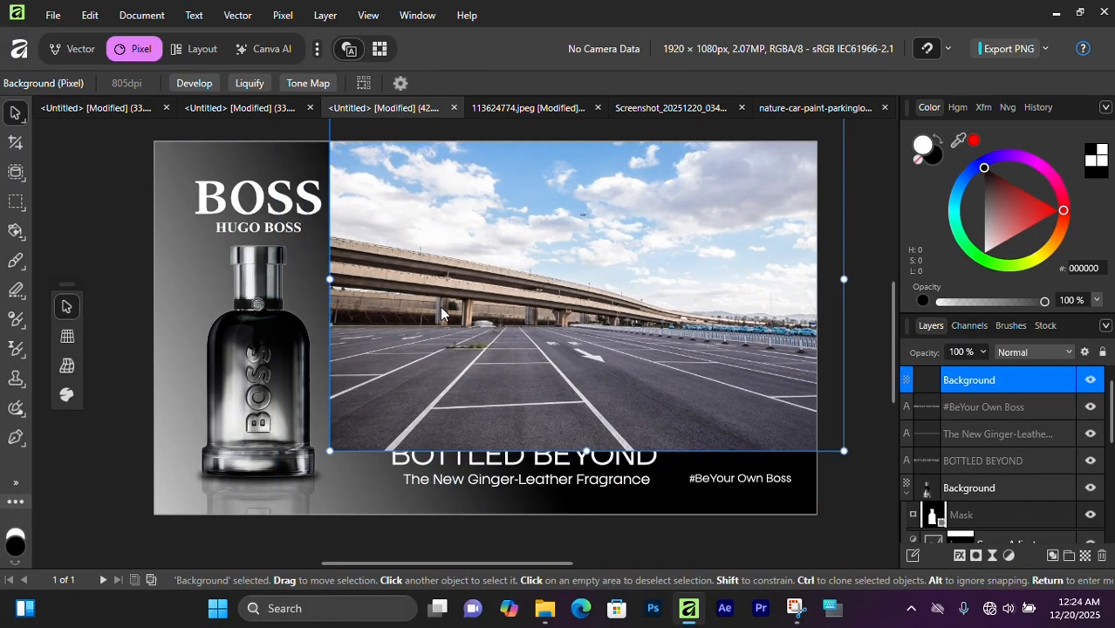
# Step: Move the photo's layer below the Poly Line panel and above the hidden Rectangle, and deselect it
pyautogui.moveTo(950, 382); pyautogui.dragTo(947, 494)
pyautogui.scroll(-1, 843, 466)
pyautogui.click(844, 474)
pyautogui.scroll(1, 844, 475)
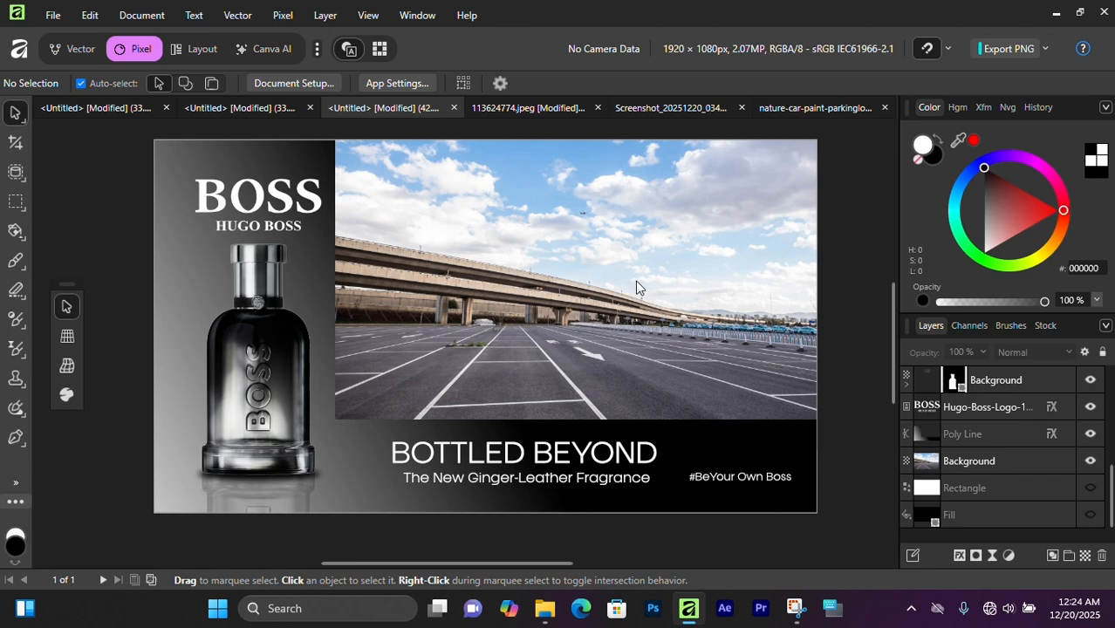
pyautogui.hscroll(-1, 554, 332)
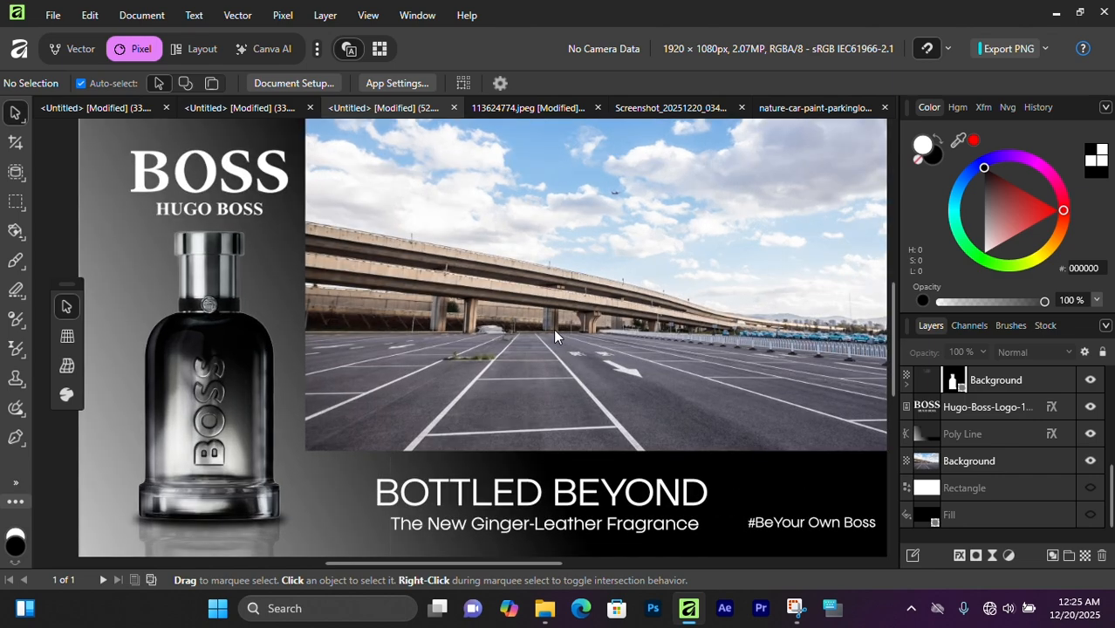
pyautogui.scroll(1, 555, 336)
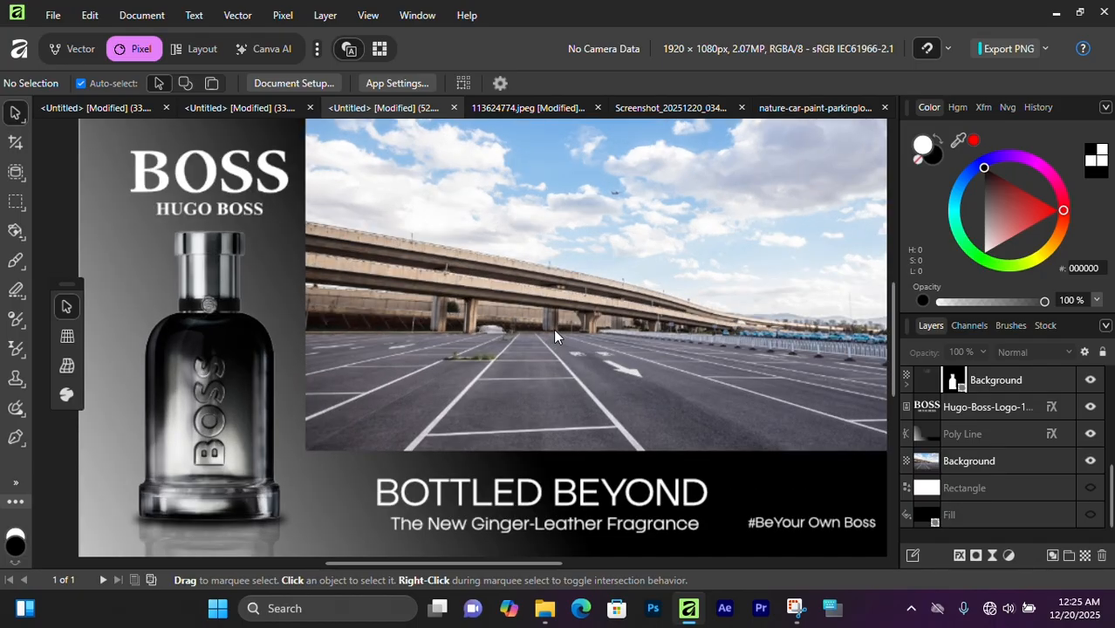
pyautogui.scroll(5, 555, 336)
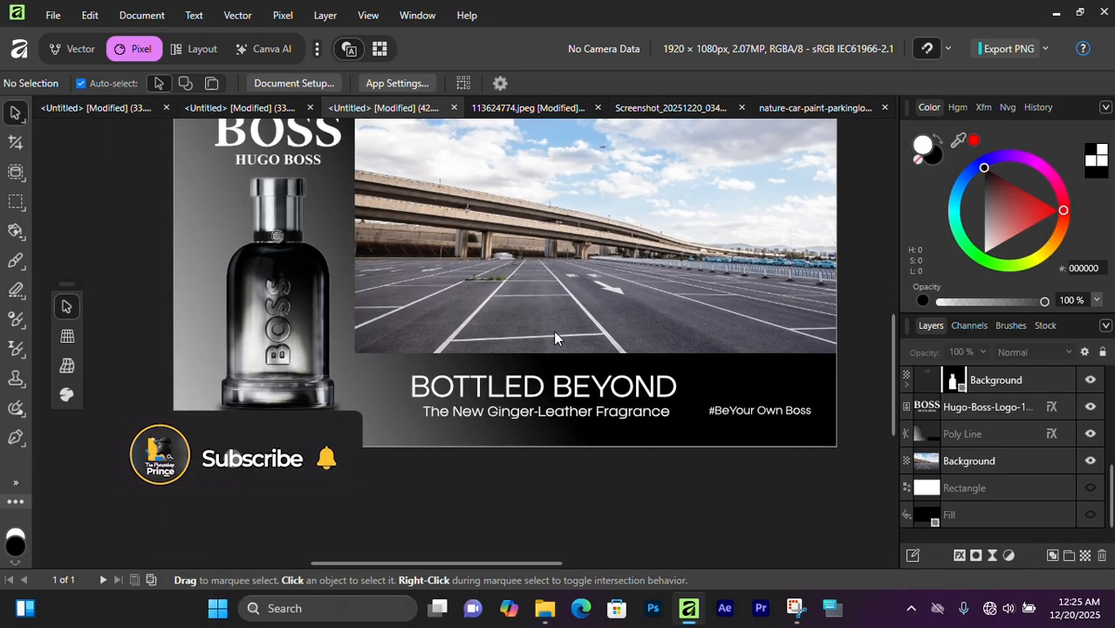
pyautogui.scroll(-3, 554, 336)
pyautogui.scroll(1, 212, 220)
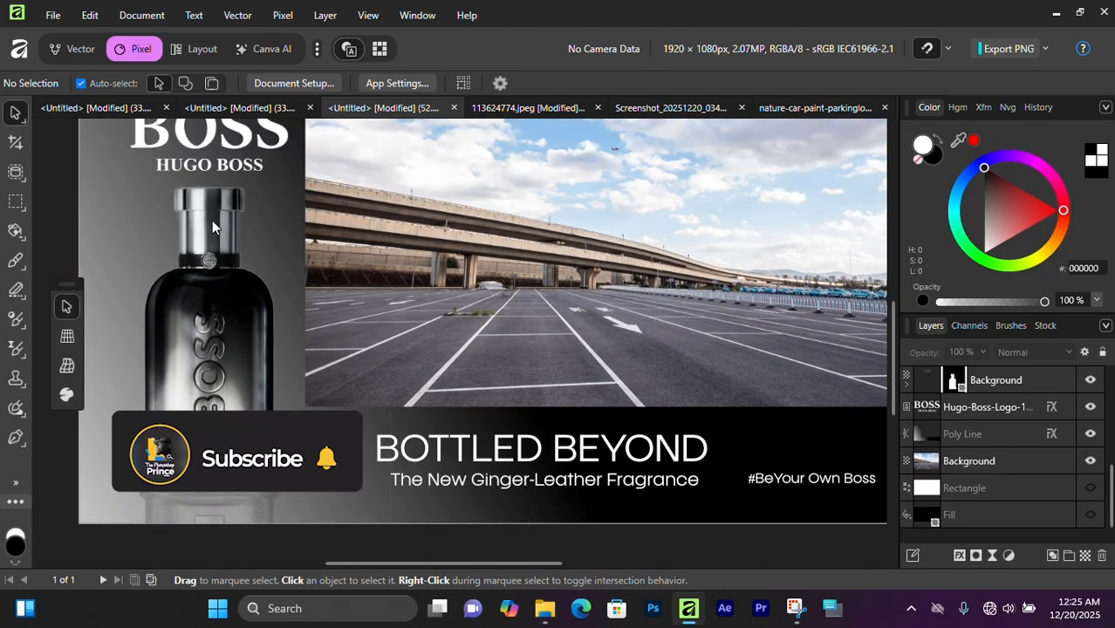
pyautogui.scroll(-1, 212, 220)
pyautogui.scroll(1, 314, 232)
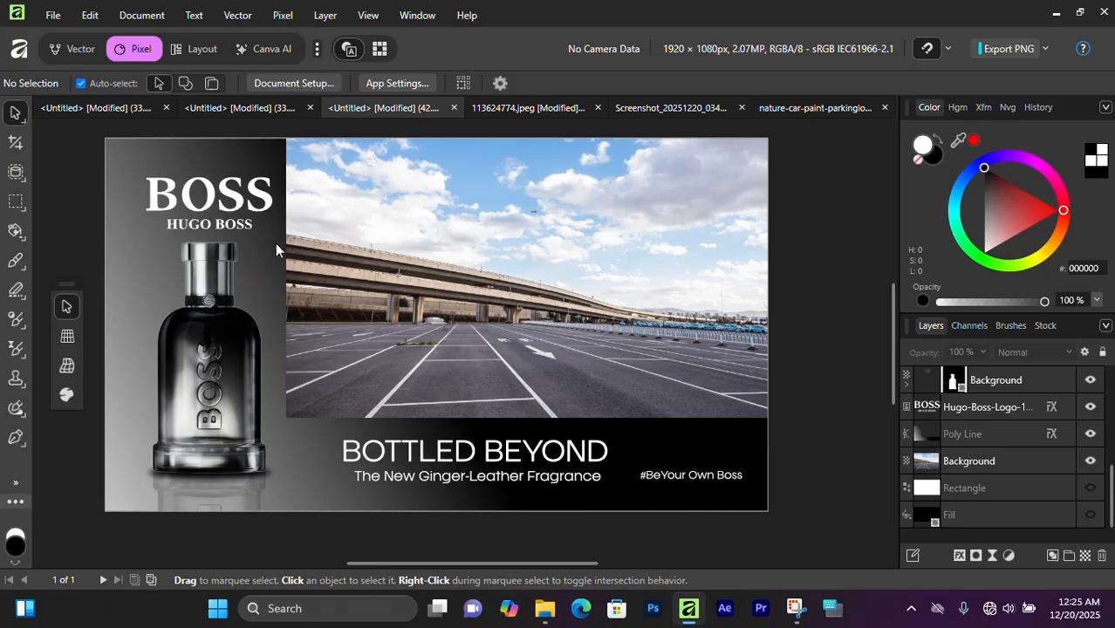